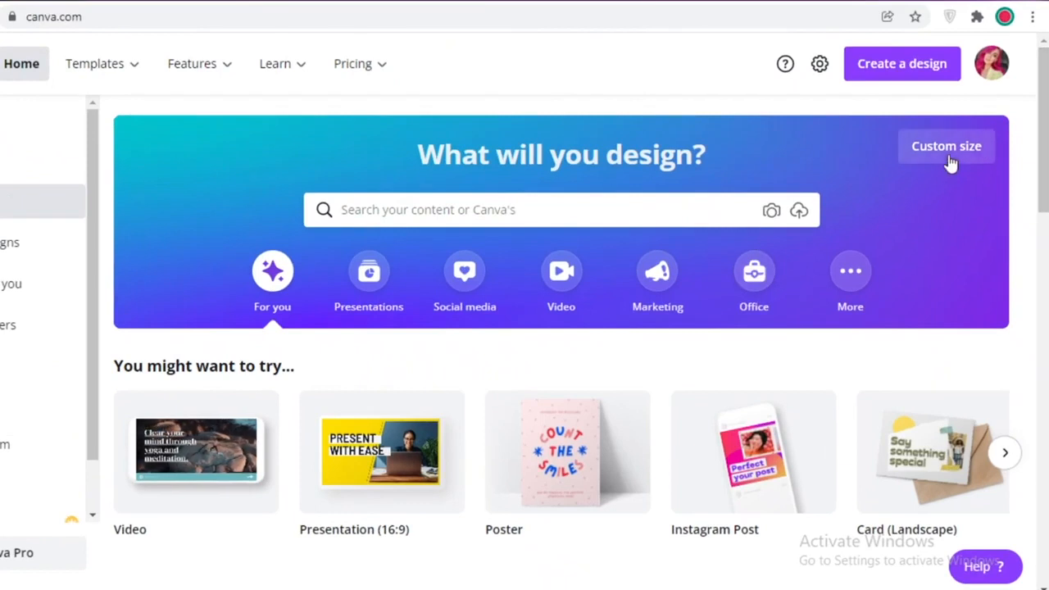
# Open Custom size and switch the measurement unit to inches
pyautogui.click(949, 156)
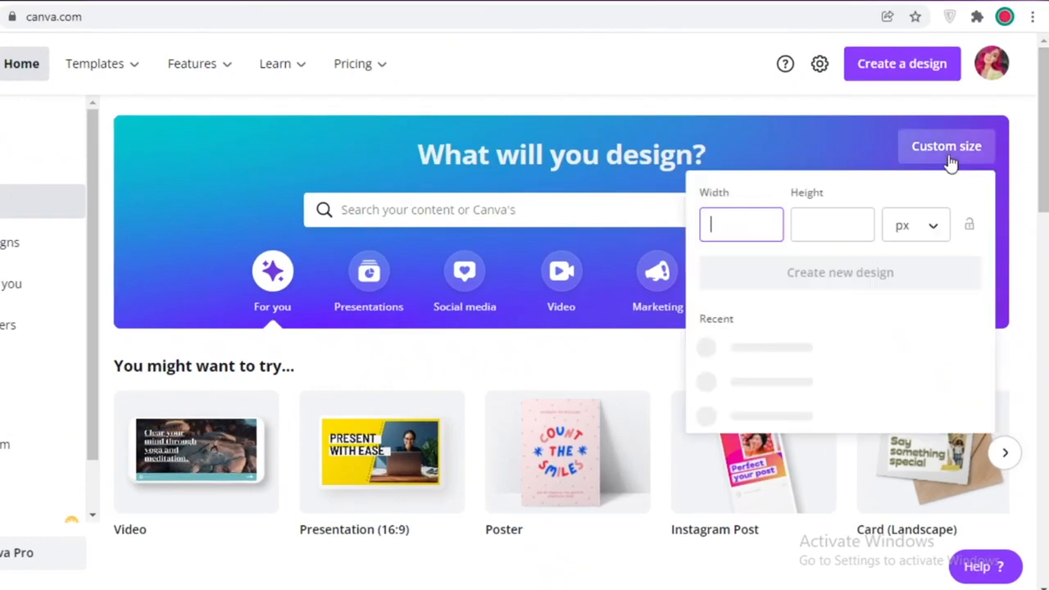
pyautogui.click(927, 241)
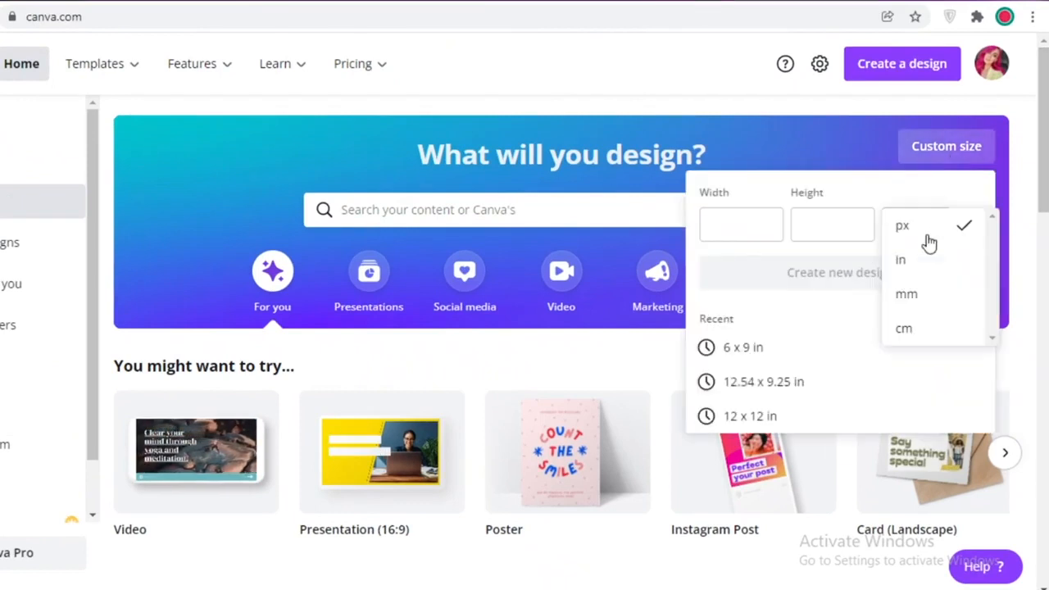
pyautogui.click(928, 263)
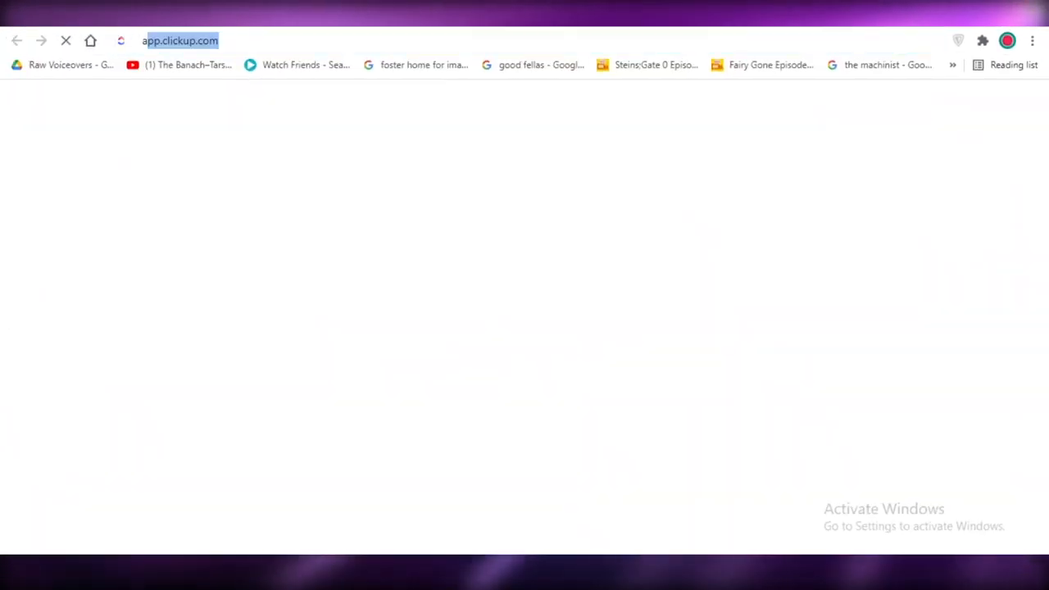
# Open Amazon KDP's paperback cover templates with 120 pages and a 5.06 x 7.81 in trim
pyautogui.write('amazo')
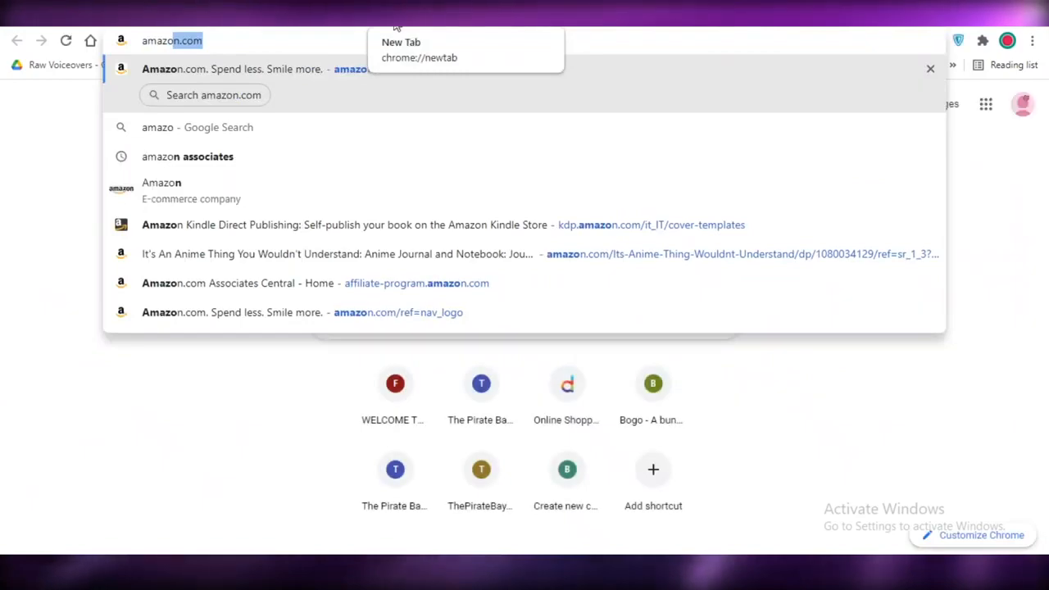
pyautogui.click(505, 236)
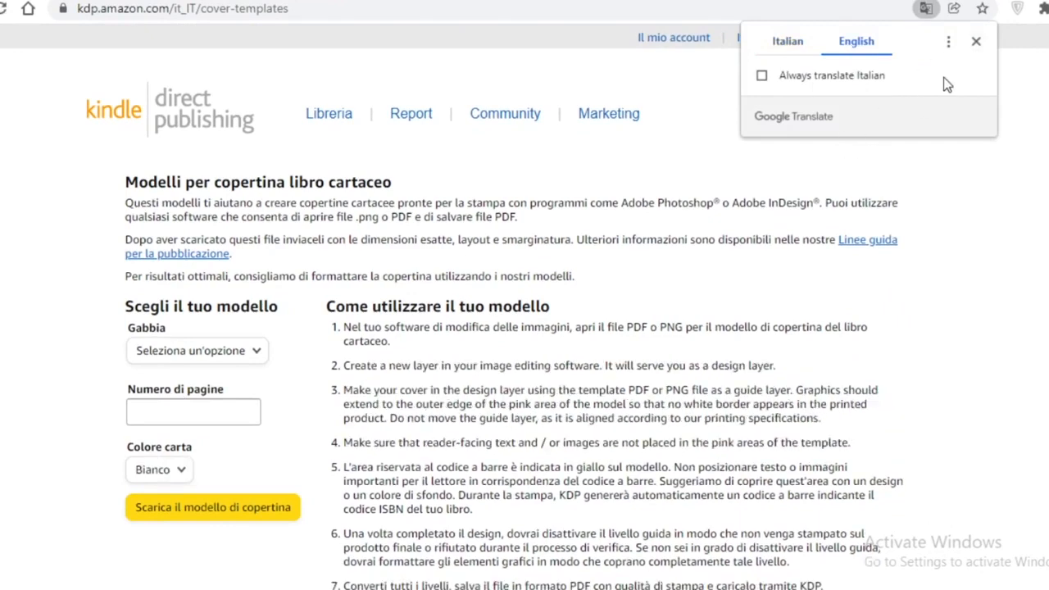
pyautogui.click(976, 41)
pyautogui.click(200, 408)
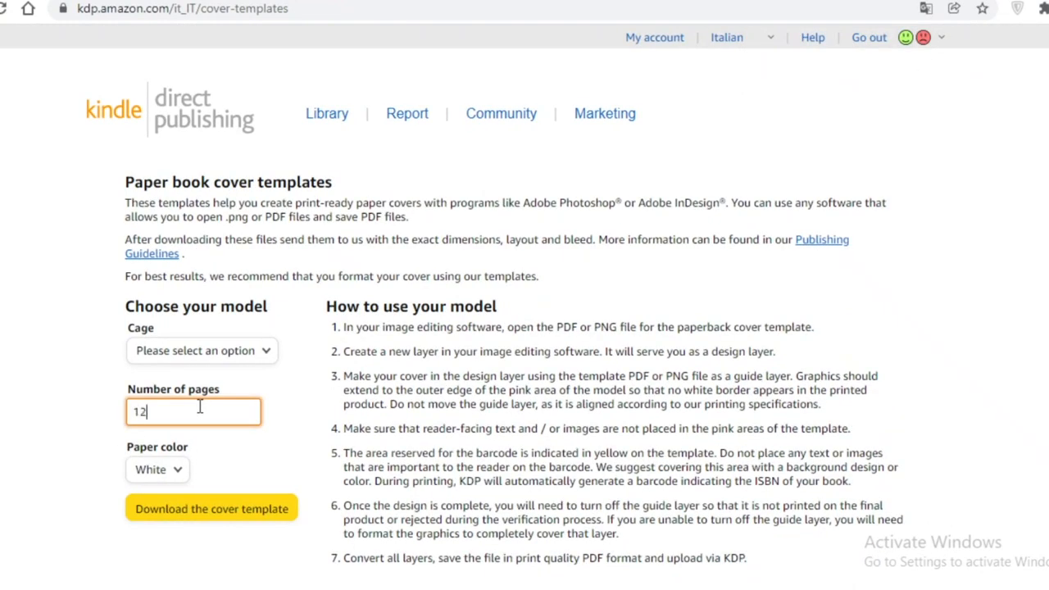
pyautogui.click(205, 350)
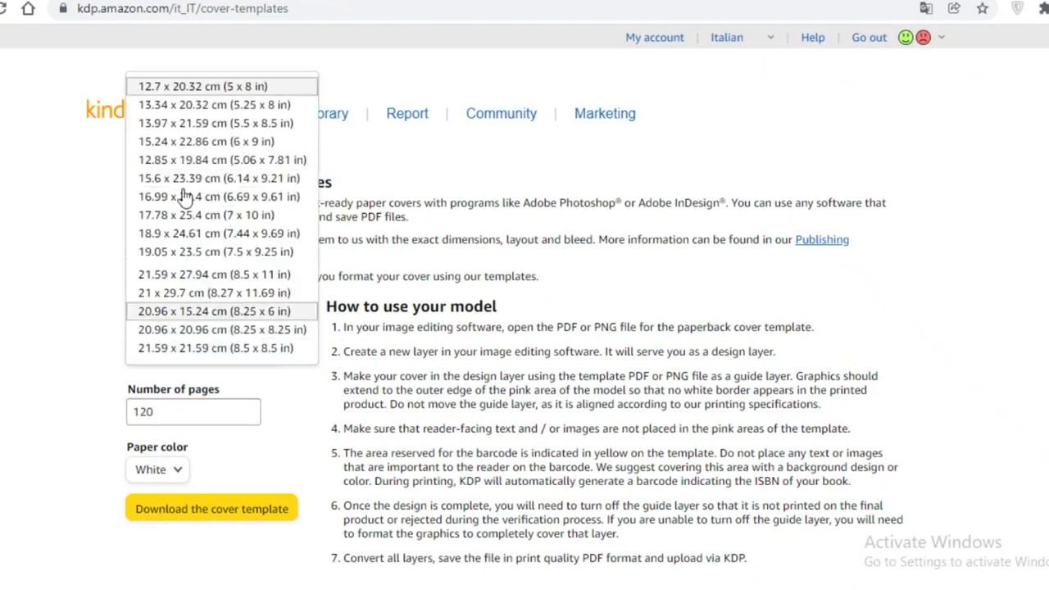
pyautogui.click(212, 159)
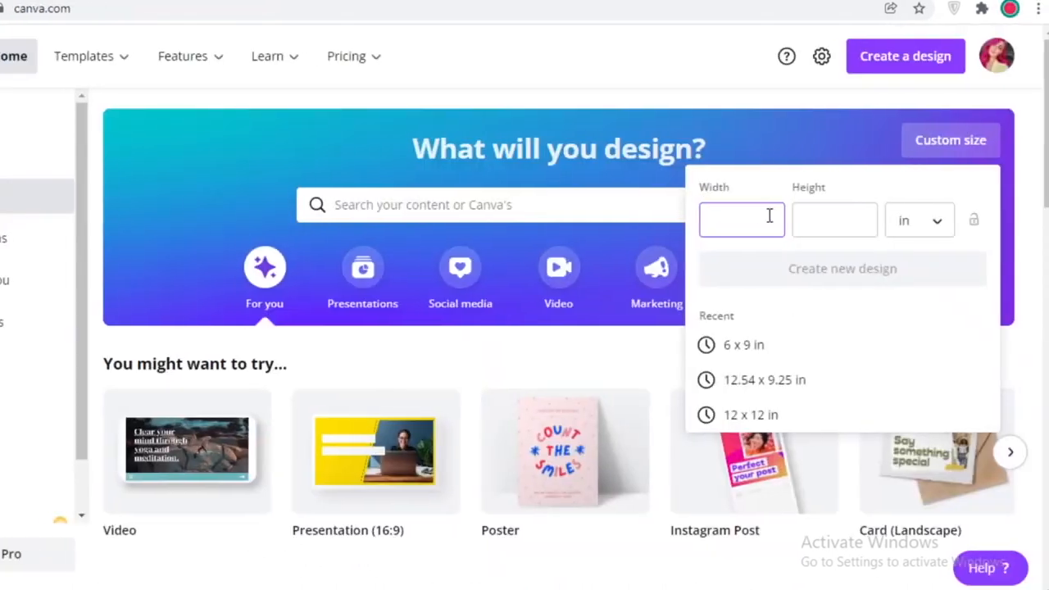
# Create a new 6 × 9 in custom design with the aspect ratio locked
pyautogui.click(766, 215)
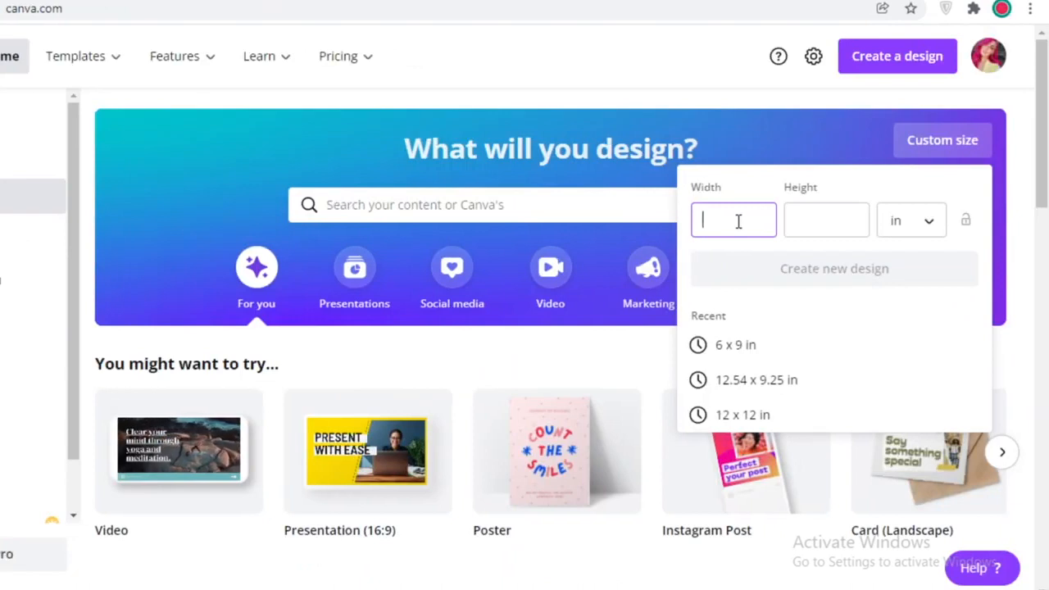
pyautogui.click(813, 222)
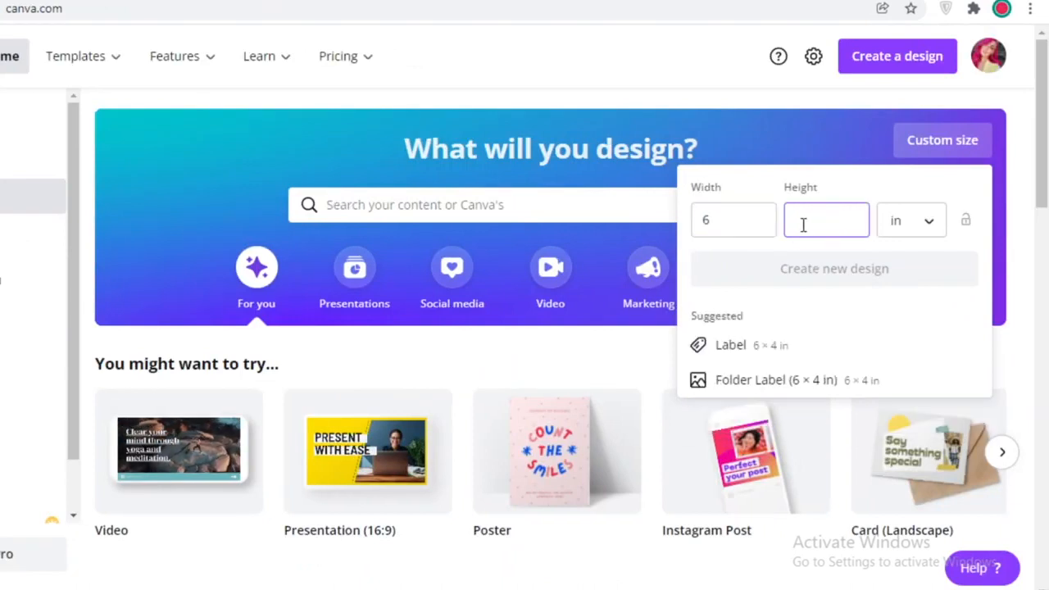
pyautogui.write('9')
pyautogui.click(969, 219)
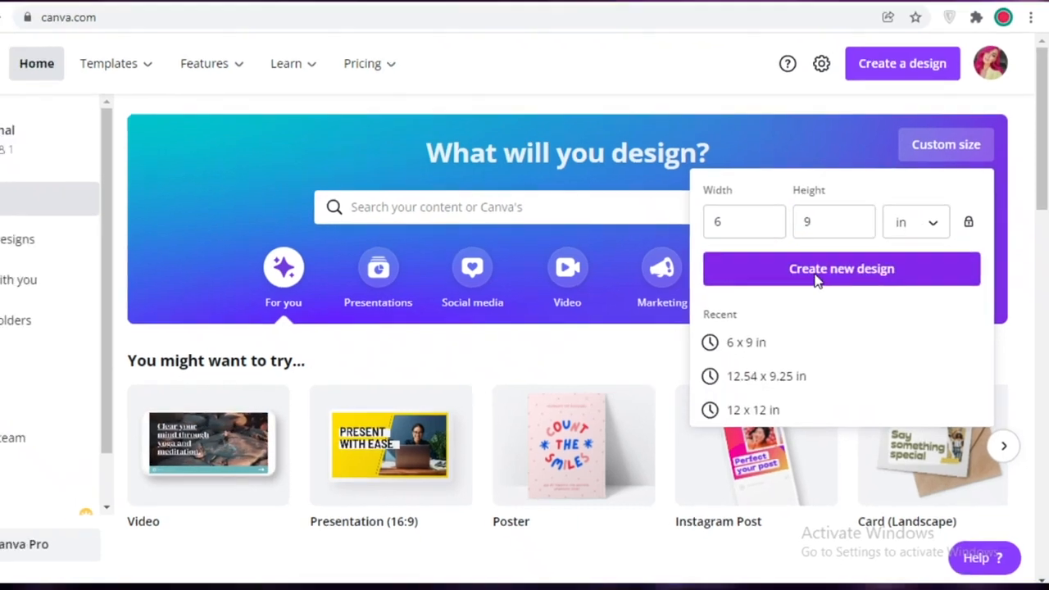
pyautogui.click(808, 281)
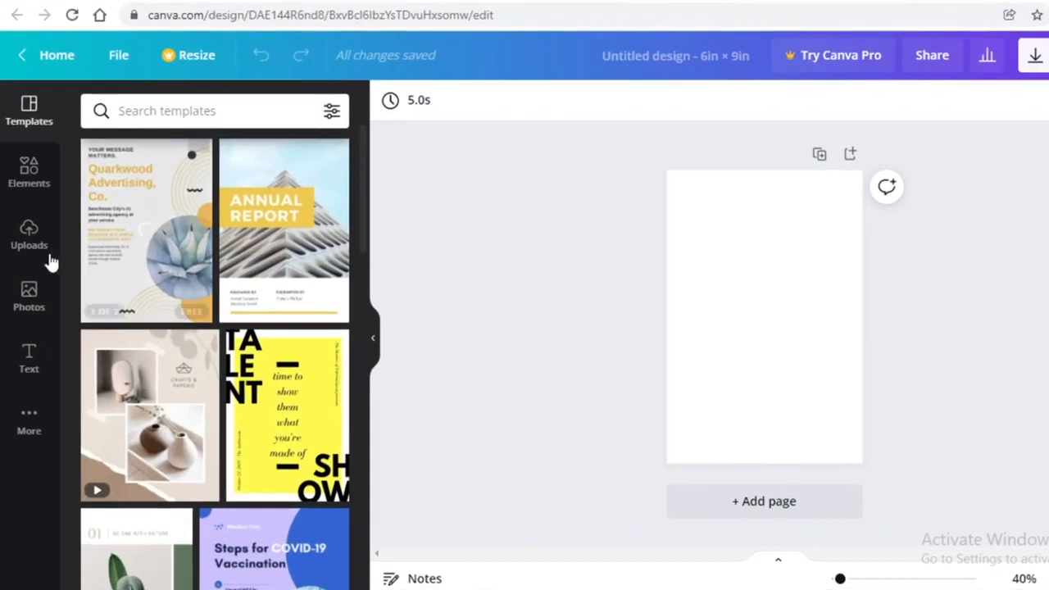
# Search elements for 'texture' and add the orange watercolor texture photo to the page
pyautogui.click(29, 174)
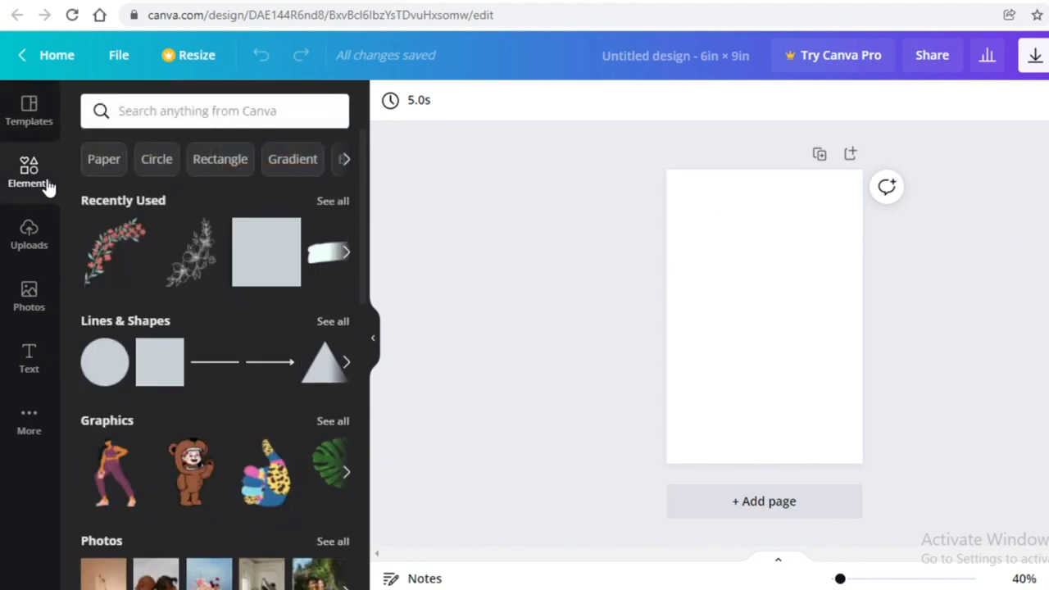
pyautogui.click(187, 112)
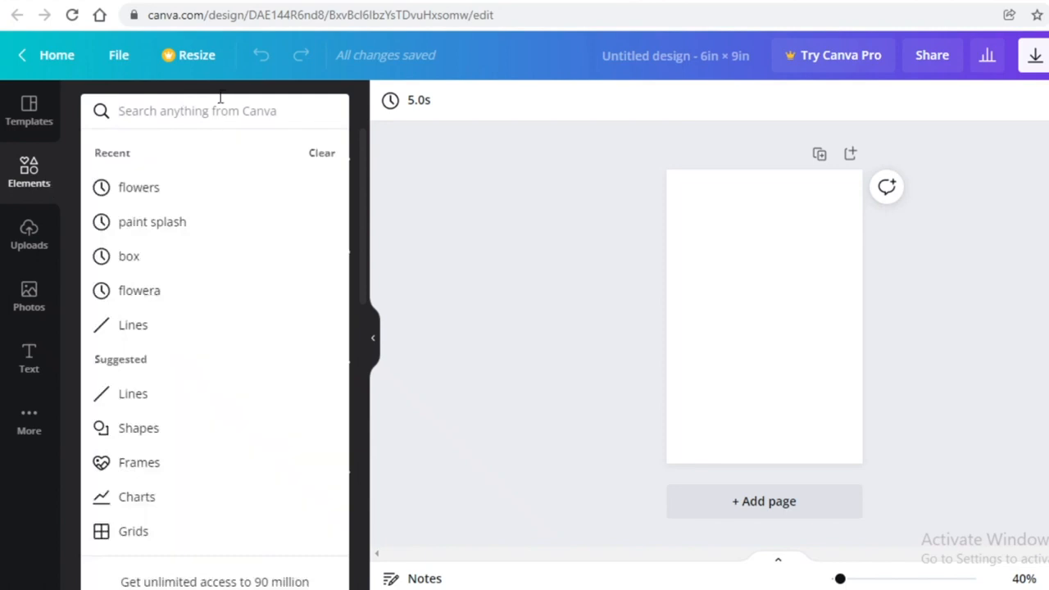
pyautogui.write('texture')
pyautogui.press('Return')
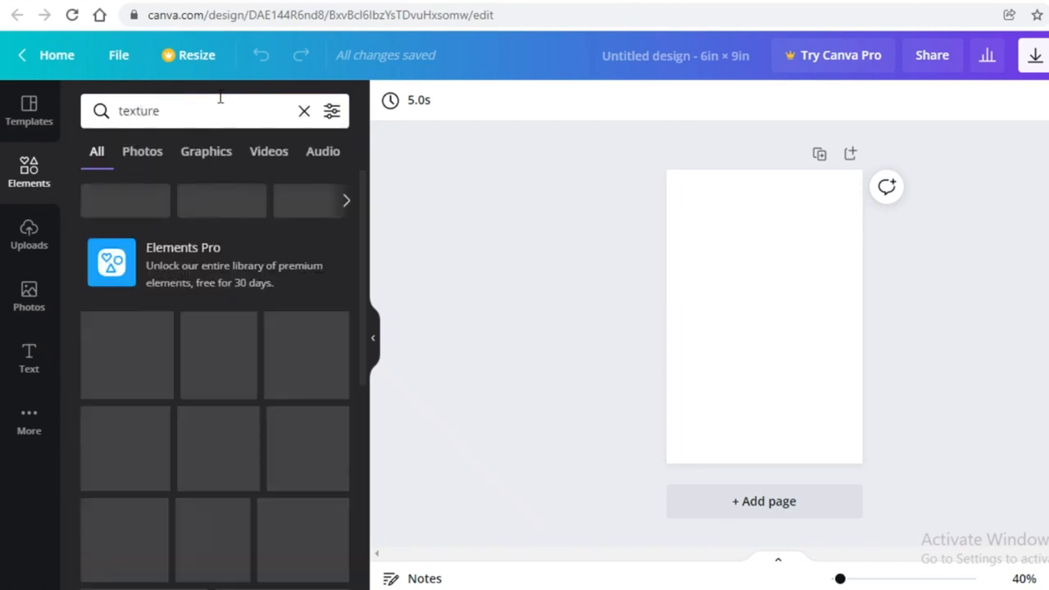
pyautogui.click(160, 156)
pyautogui.scroll(-3, 228, 421)
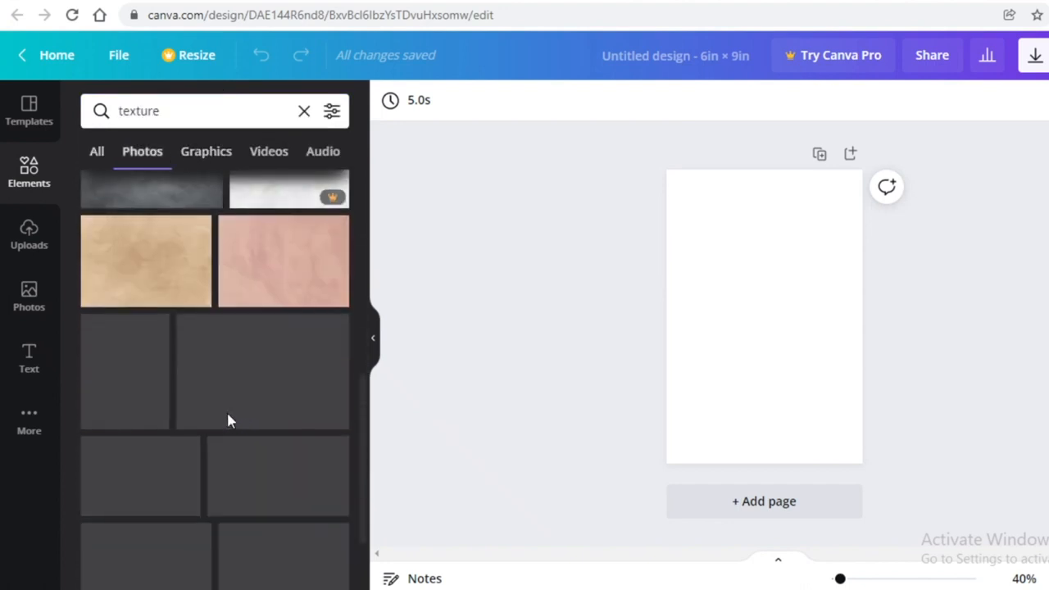
pyautogui.scroll(-10, 264, 251)
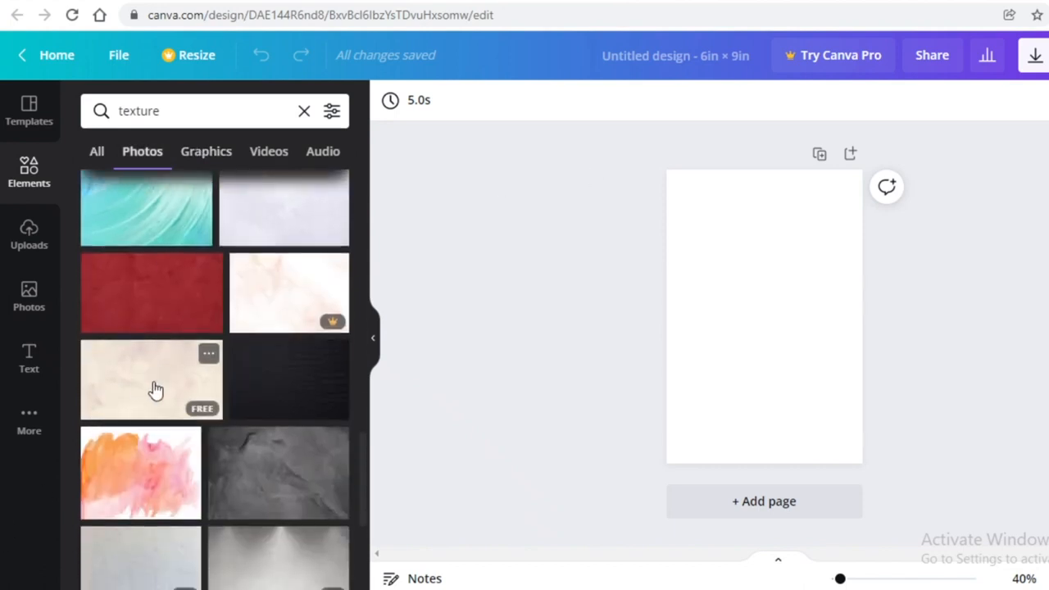
pyautogui.click(85, 211)
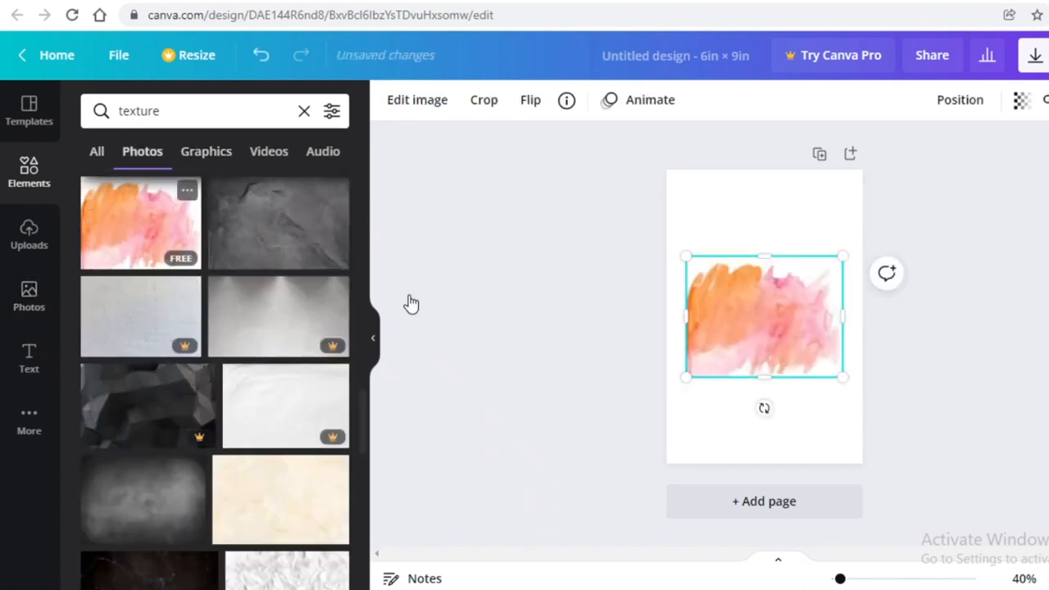
# Rotate the watercolor texture a quarter turn and stretch it to cover the whole page
pyautogui.moveTo(740, 333); pyautogui.dragTo(738, 264)
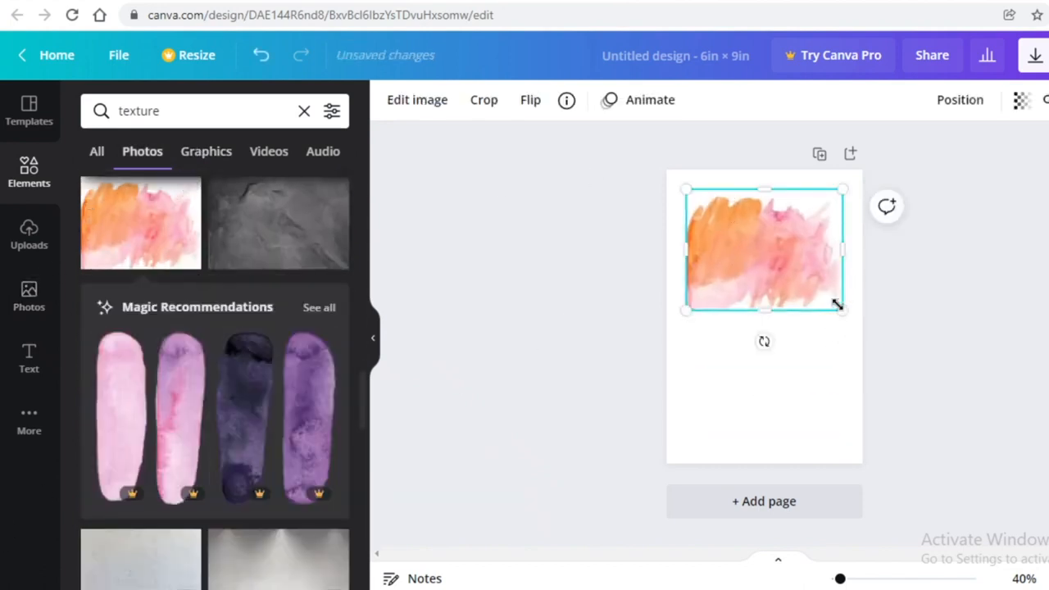
pyautogui.moveTo(840, 309); pyautogui.dragTo(1048, 515)
pyautogui.moveTo(791, 373); pyautogui.dragTo(619, 342)
pyautogui.moveTo(718, 521); pyautogui.dragTo(914, 305)
pyautogui.moveTo(630, 515); pyautogui.dragTo(511, 588)
pyautogui.moveTo(826, 361); pyautogui.dragTo(827, 334)
pyautogui.click(998, 262)
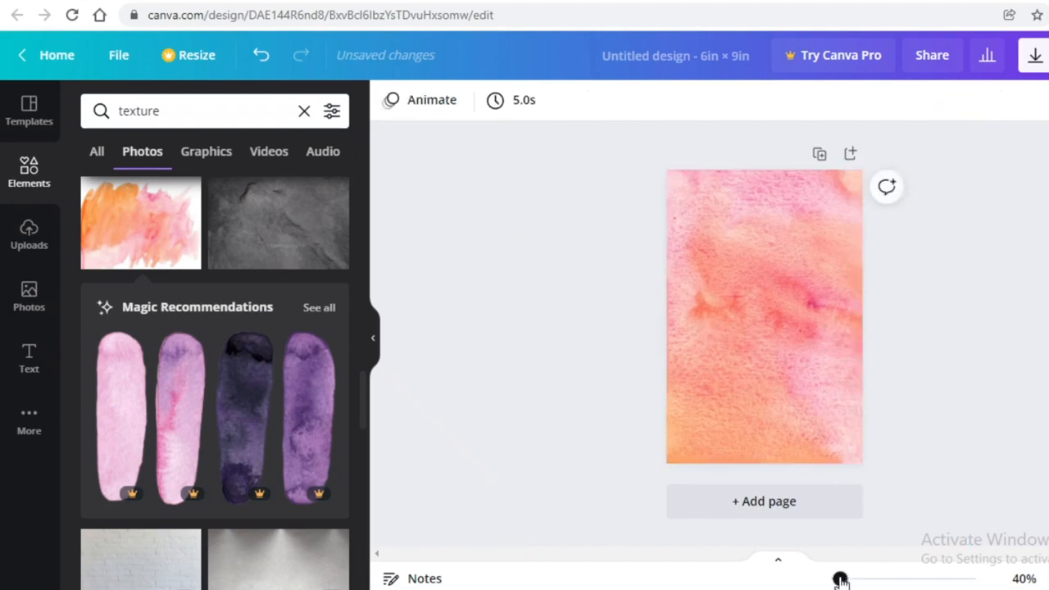
# Zoom in to about 51% and lock the texture background in place
pyautogui.moveTo(840, 580); pyautogui.dragTo(844, 580)
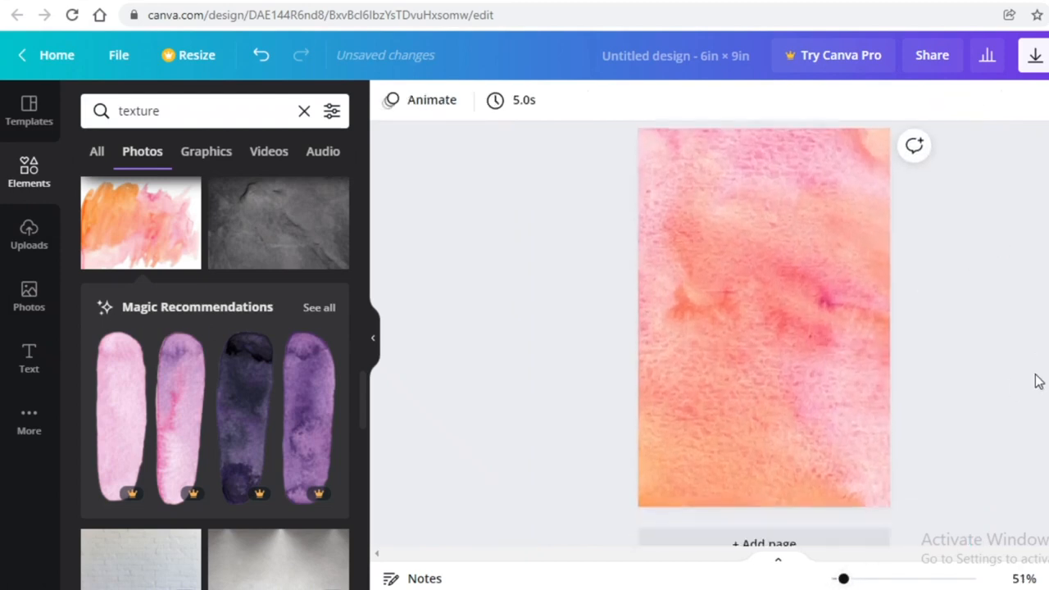
pyautogui.scroll(1, 1037, 381)
pyautogui.click(815, 421)
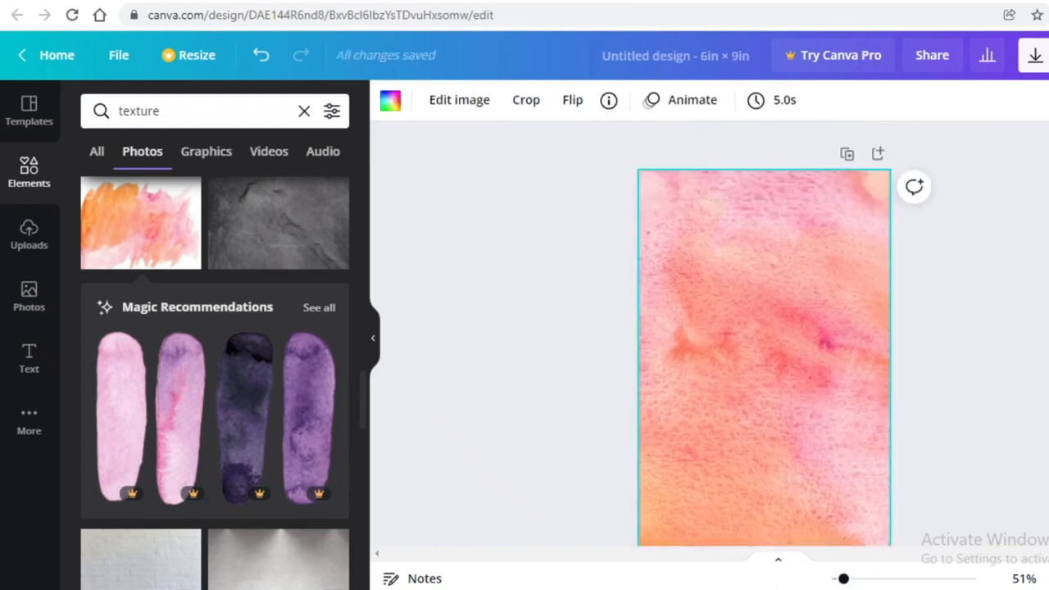
pyautogui.hotkey('alt', 'shift', 'l')
pyautogui.click(539, 328)
pyautogui.moveTo(839, 276); pyautogui.dragTo(123, 394)
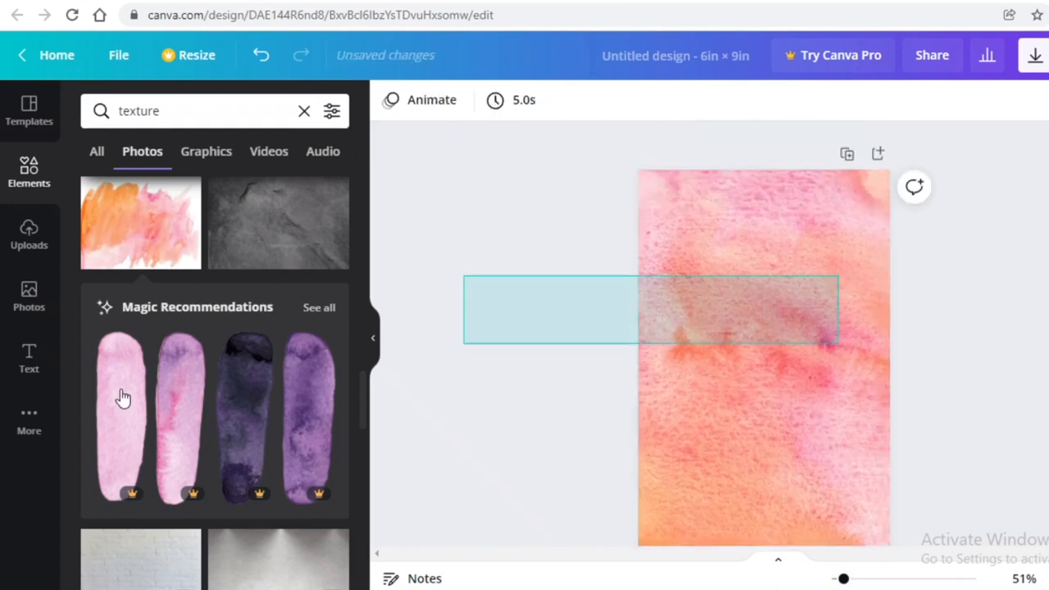
pyautogui.scroll(-2, 817, 351)
pyautogui.scroll(2, 817, 352)
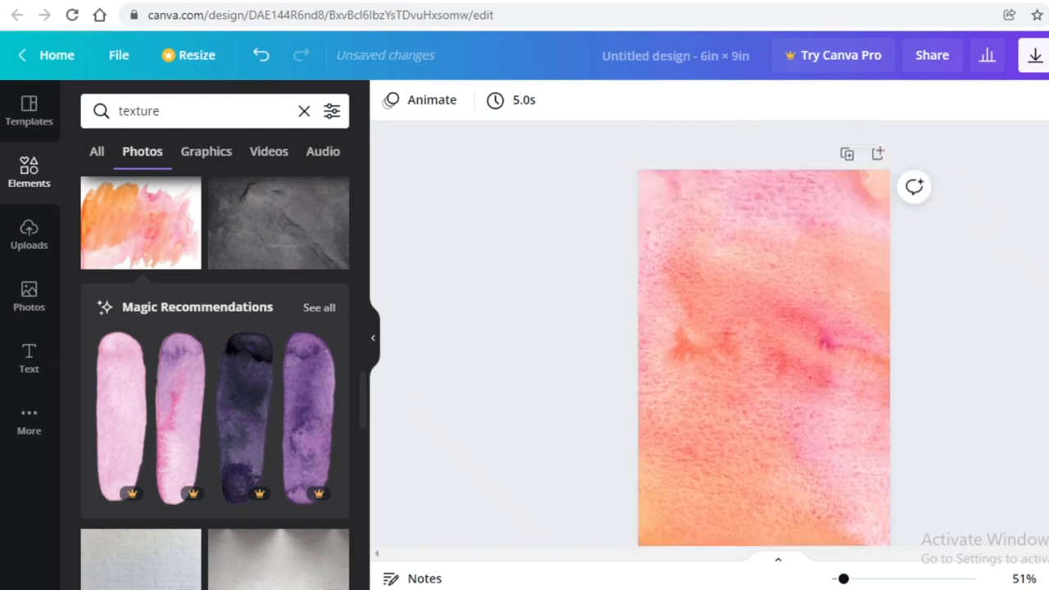
pyautogui.scroll(-1, 817, 352)
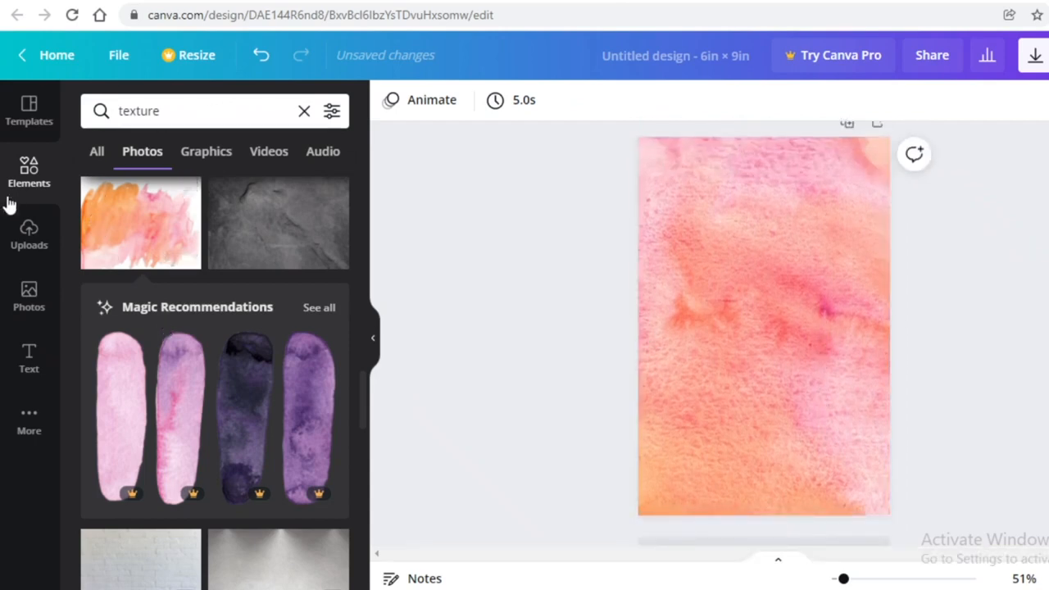
# Search elements for 'woman', filter to Graphics, and browse the silhouette figures
pyautogui.click(29, 174)
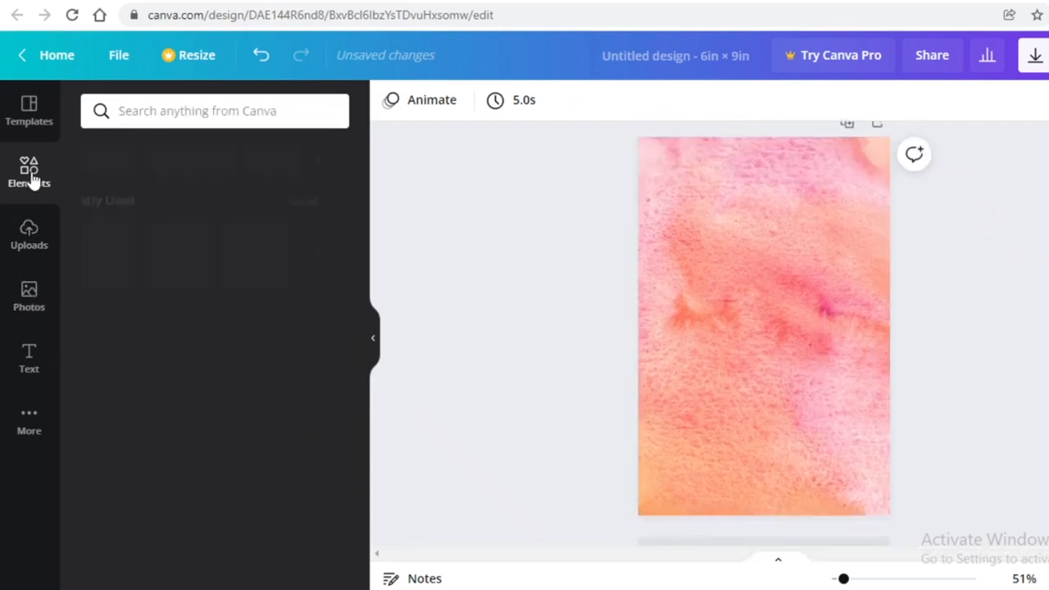
pyautogui.click(290, 100)
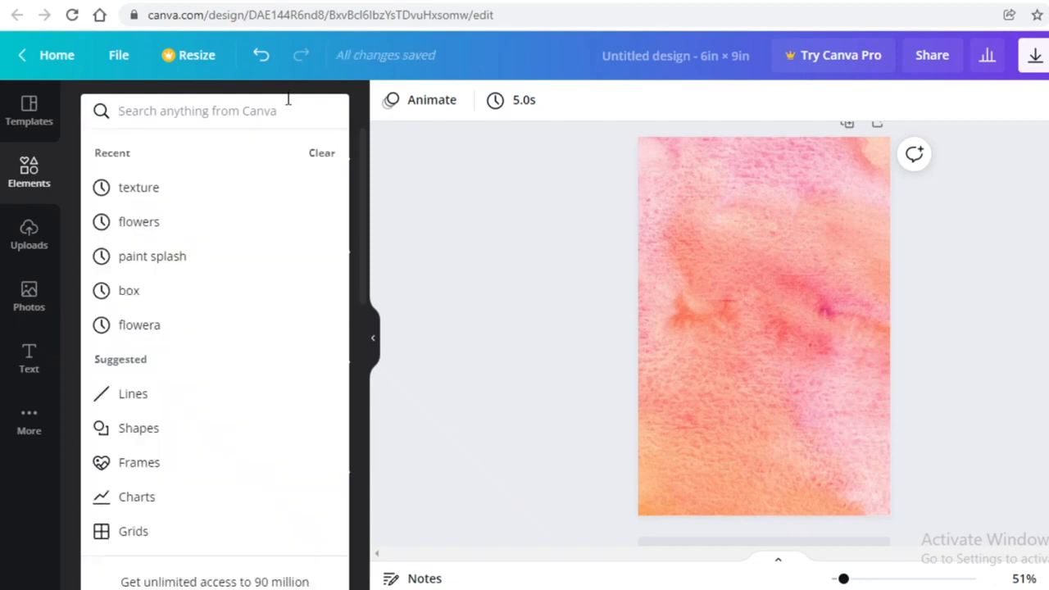
pyautogui.write('woman')
pyautogui.press('Return')
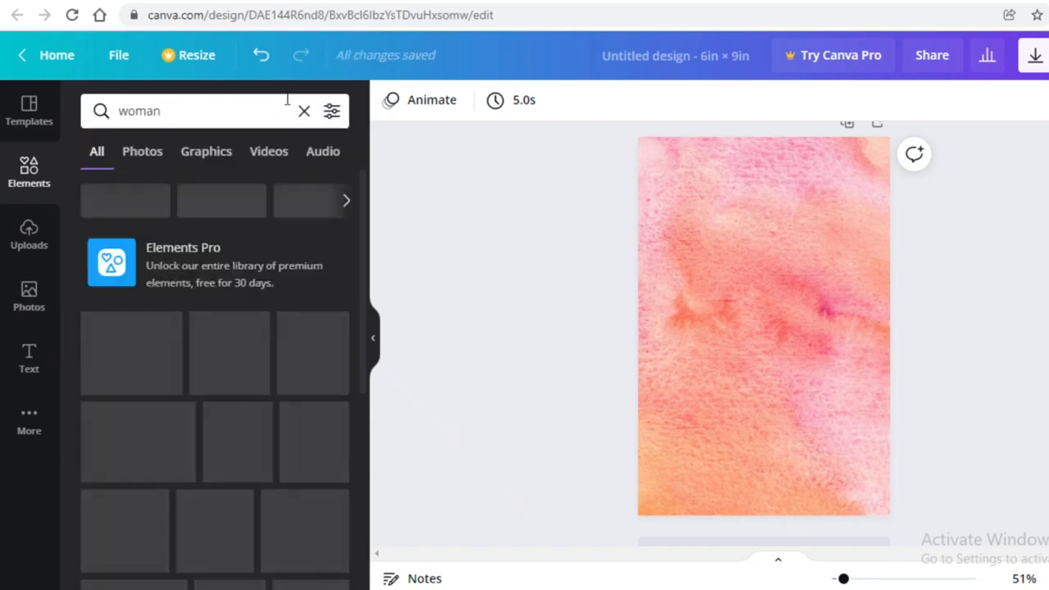
pyautogui.click(199, 162)
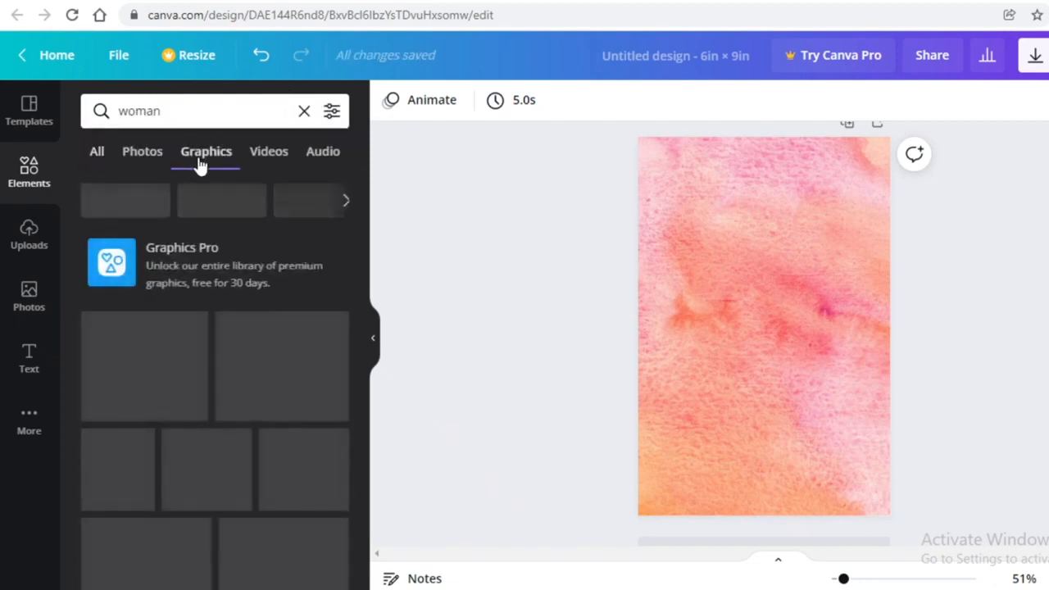
pyautogui.scroll(-1, 279, 312)
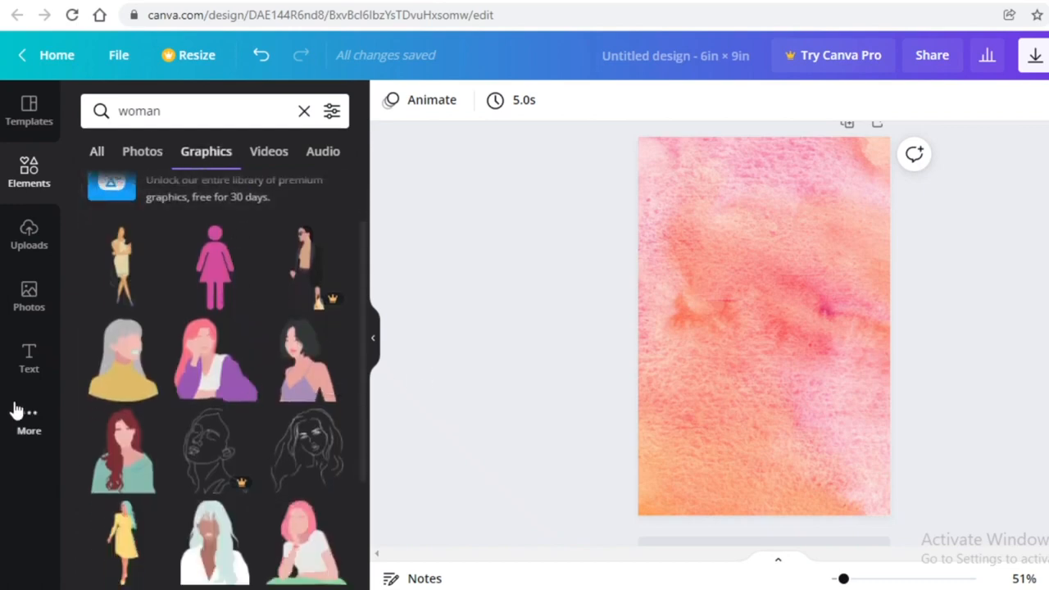
pyautogui.scroll(-2, 96, 397)
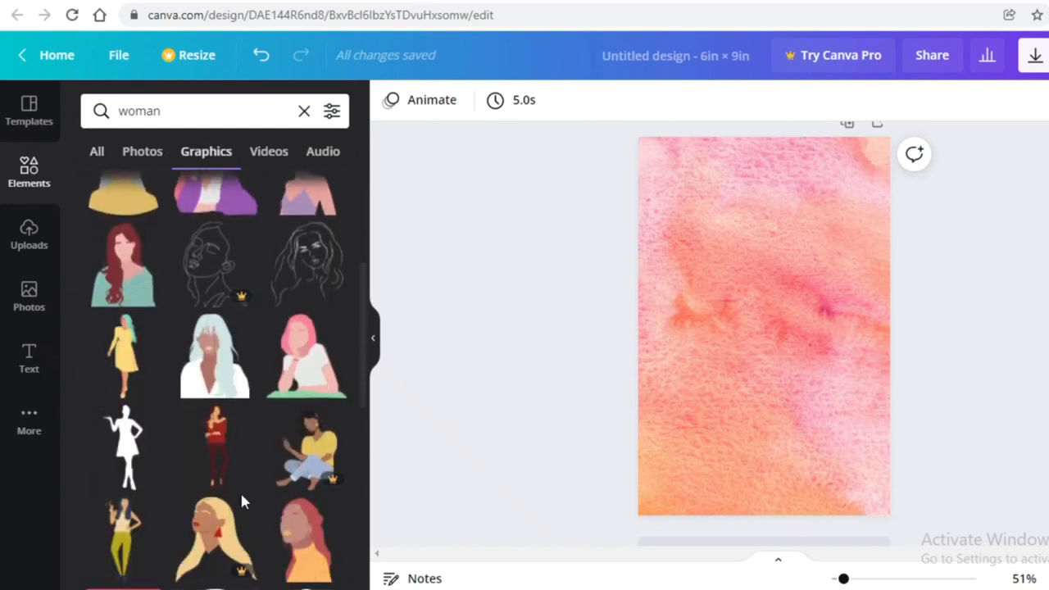
pyautogui.scroll(-2, 164, 429)
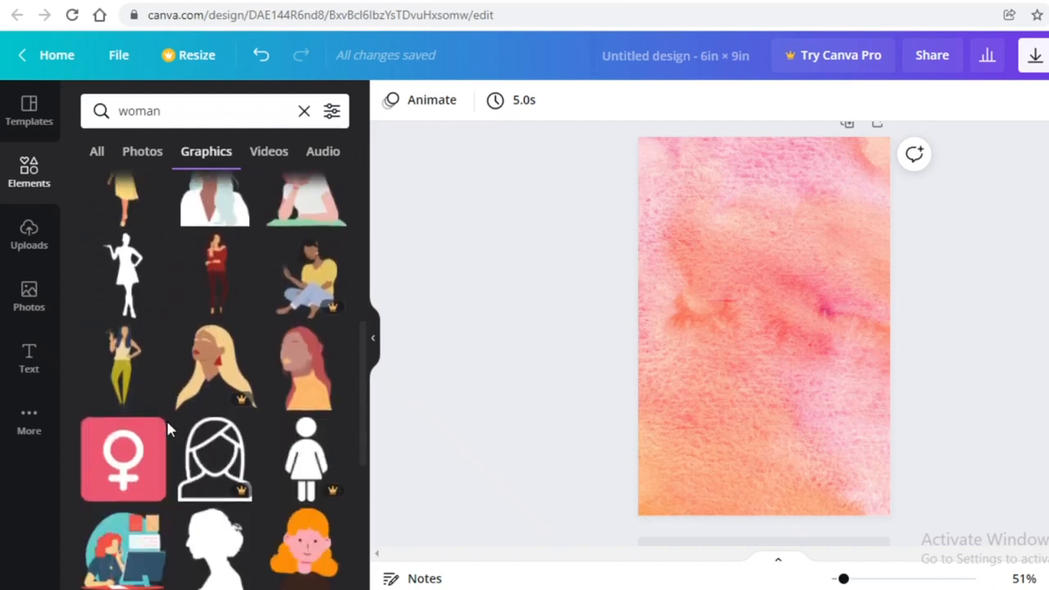
# Add the standing woman silhouette, colour it white, and size it along the right edge
pyautogui.click(125, 271)
pyautogui.moveTo(764, 339); pyautogui.dragTo(832, 449)
pyautogui.click(390, 100)
pyautogui.click(328, 494)
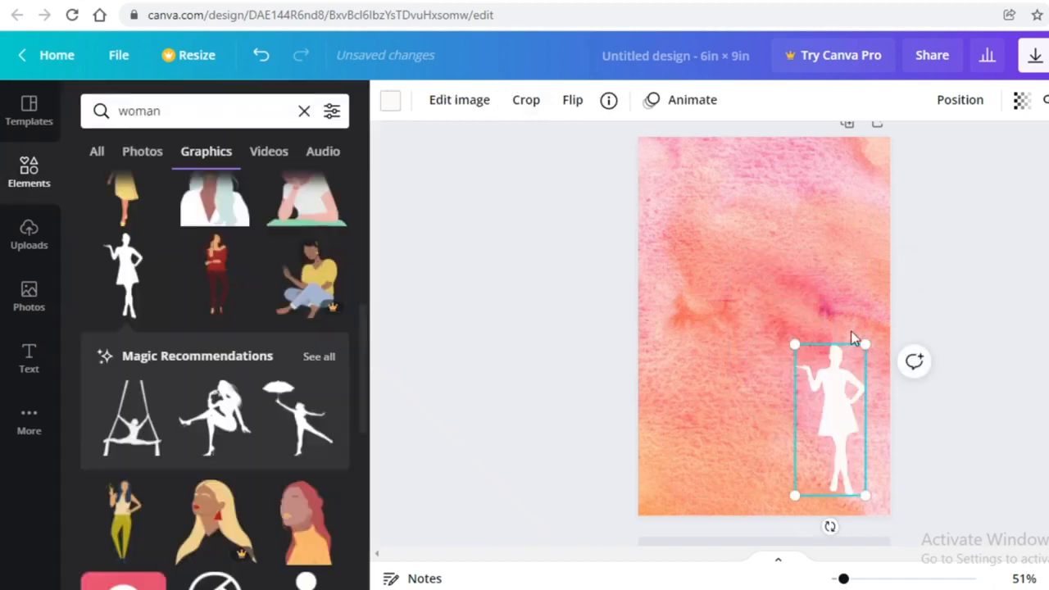
pyautogui.moveTo(791, 345); pyautogui.dragTo(710, 281)
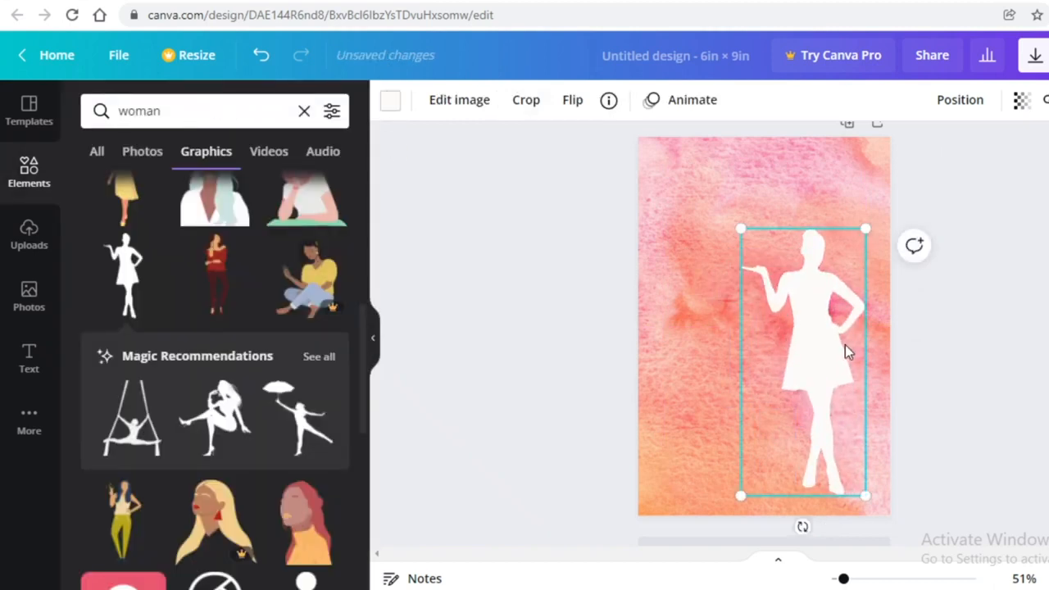
pyautogui.moveTo(847, 347)
pyautogui.mouseDown()
pyautogui.moveTo(742, 352)
pyautogui.moveTo(741, 361)
pyautogui.moveTo(864, 356)
pyautogui.moveTo(849, 355)
pyautogui.mouseUp()
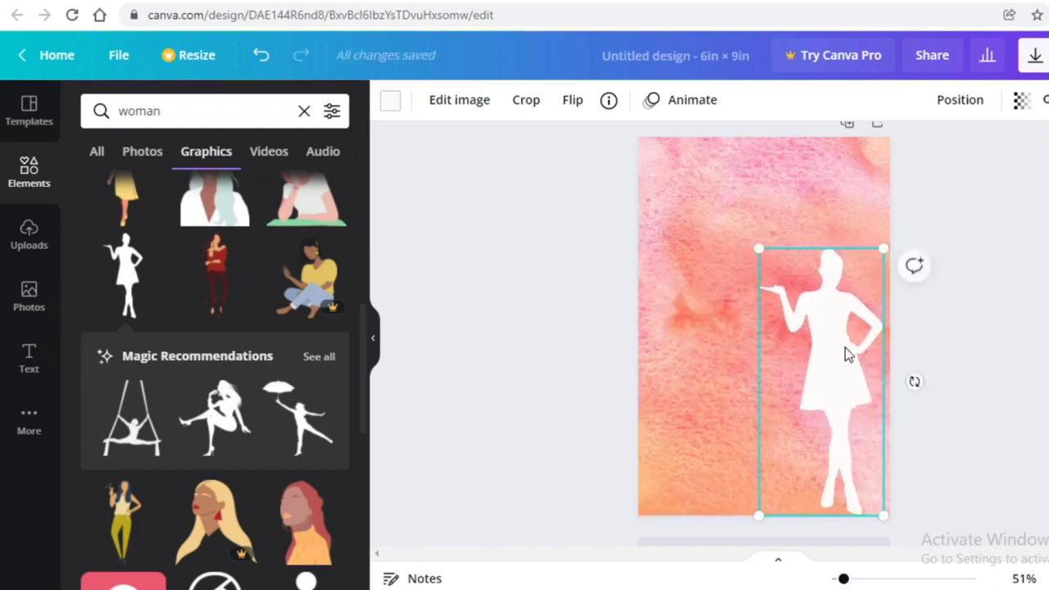
pyautogui.moveTo(764, 246); pyautogui.dragTo(851, 369)
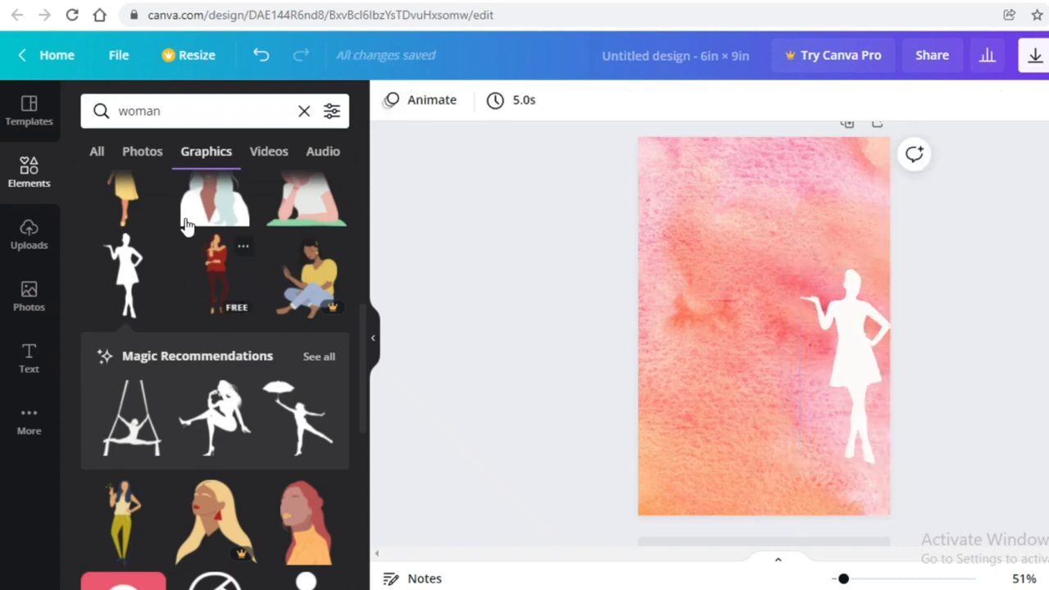
# Nudge the silhouette slightly left and start a fresh element search
pyautogui.scroll(-3, 164, 246)
pyautogui.scroll(-3, 127, 279)
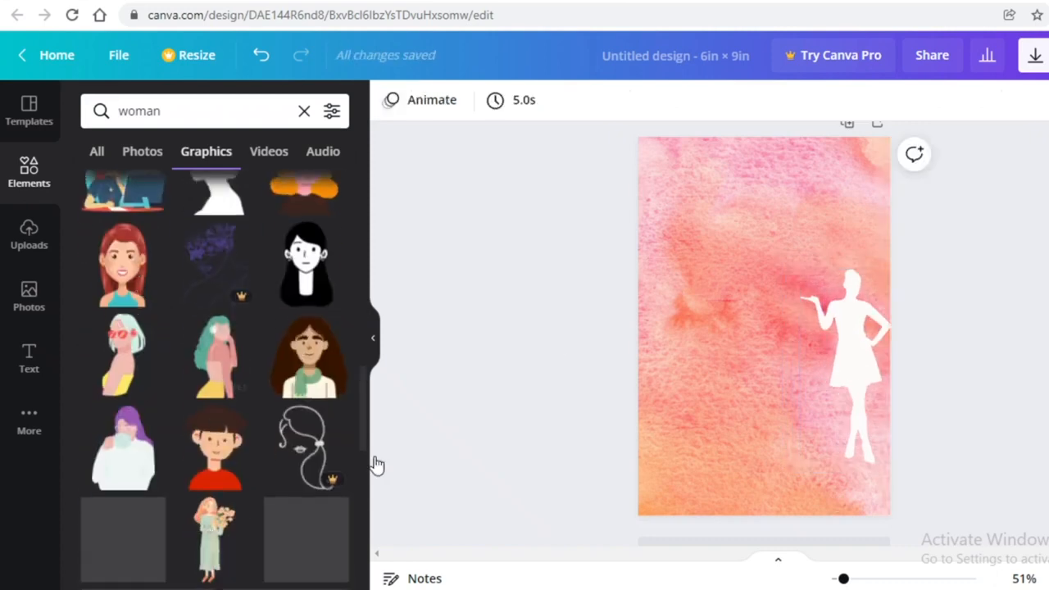
pyautogui.scroll(1, 498, 442)
pyautogui.scroll(-5, 127, 416)
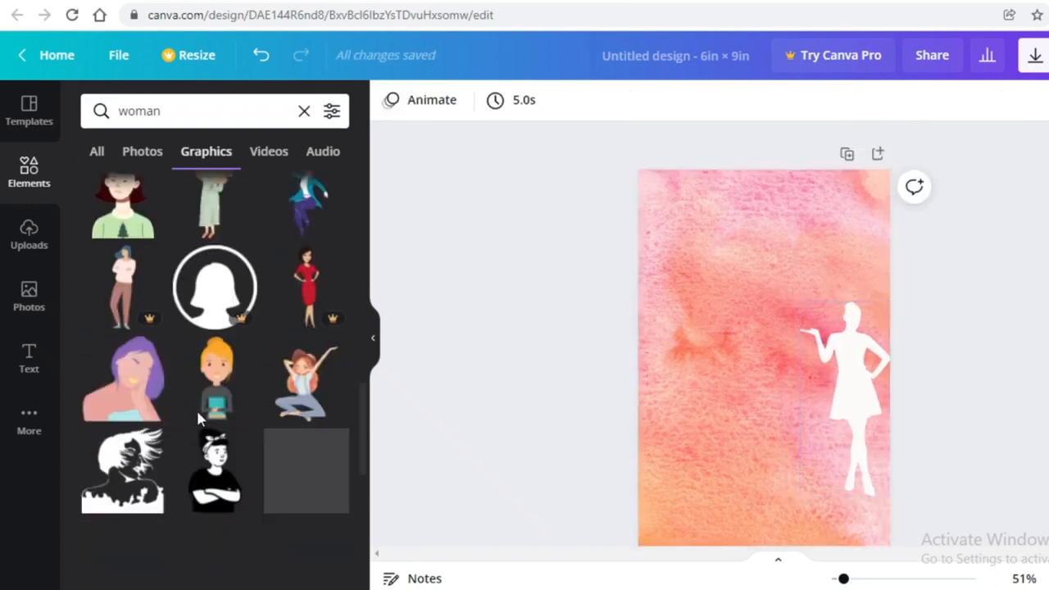
pyautogui.scroll(-5, 82, 400)
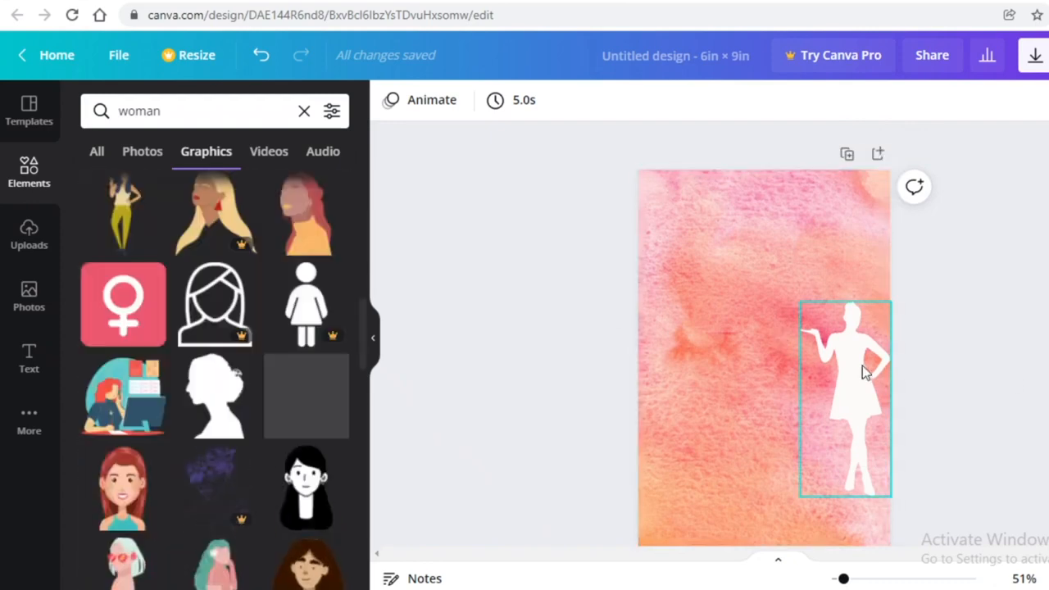
pyautogui.moveTo(856, 373); pyautogui.dragTo(849, 364)
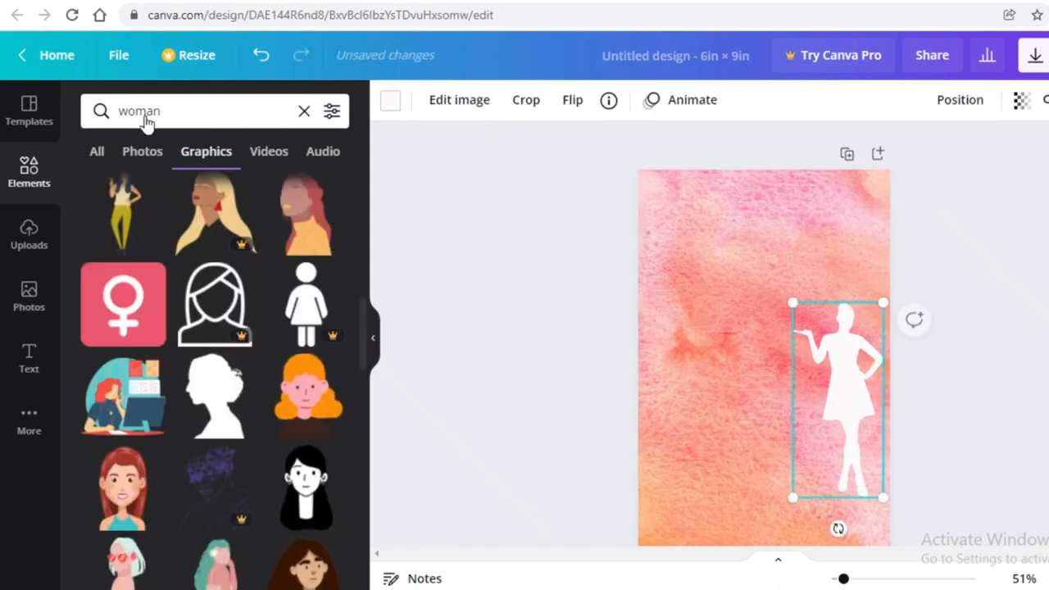
pyautogui.click(46, 172)
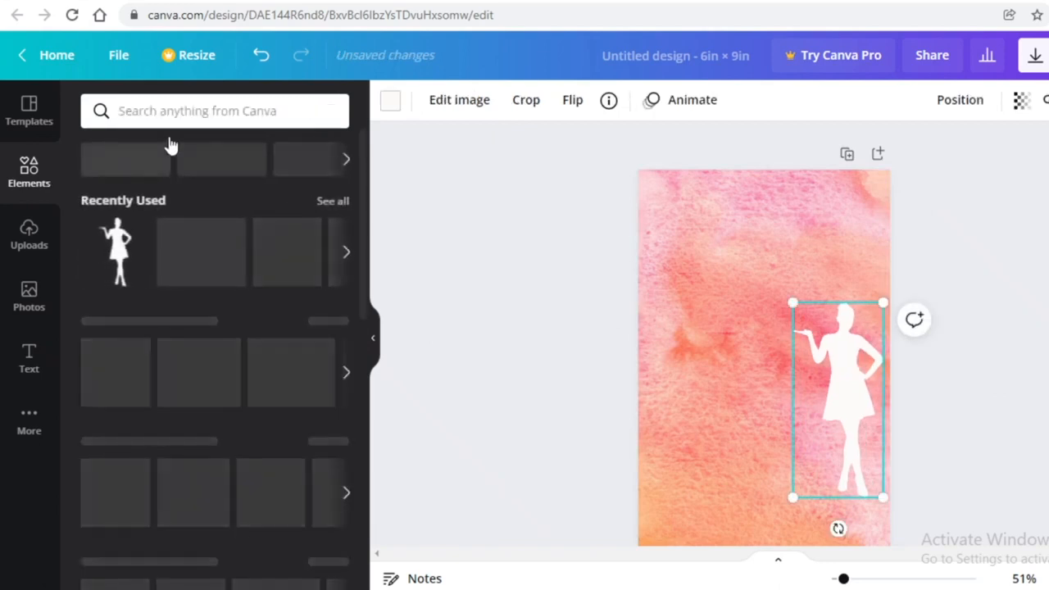
pyautogui.click(215, 119)
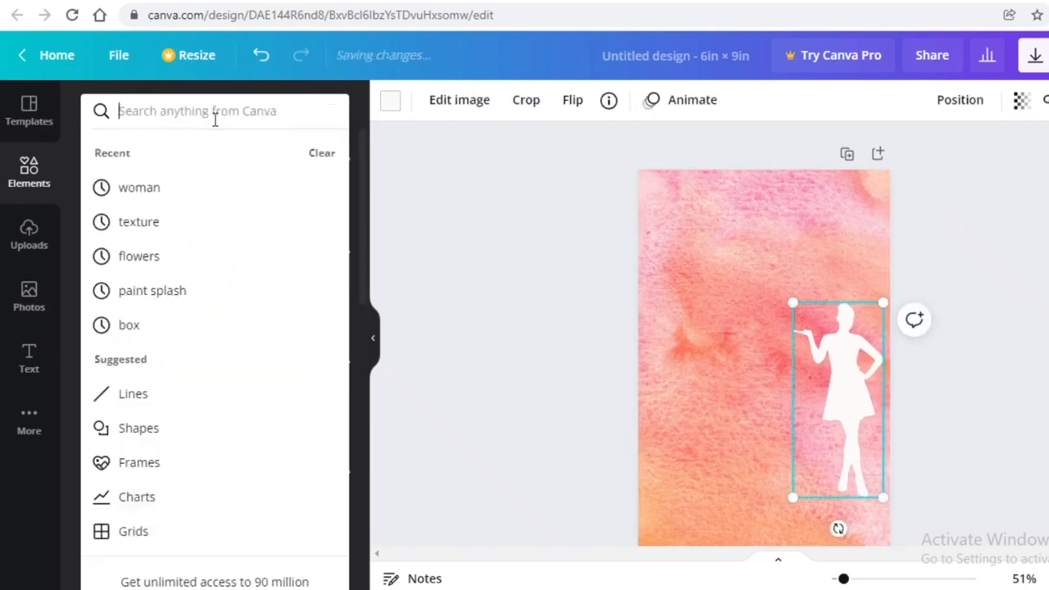
# Add a white 'paint stroke' graphic, enlarged, centred horizontally and tilted about 5°
pyautogui.write('paint stroke')
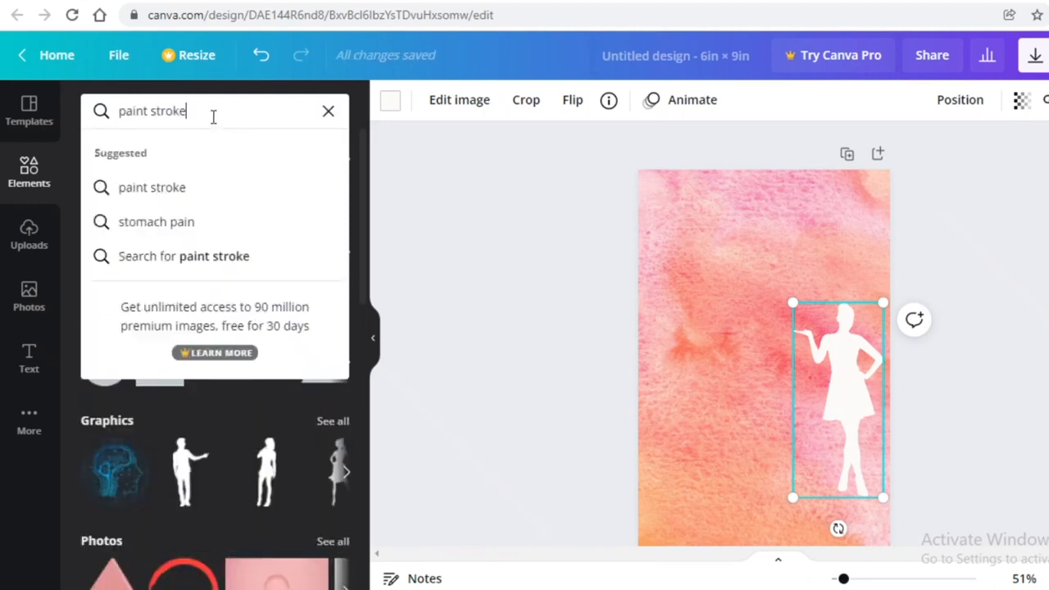
pyautogui.press('Return')
pyautogui.scroll(-4, 150, 243)
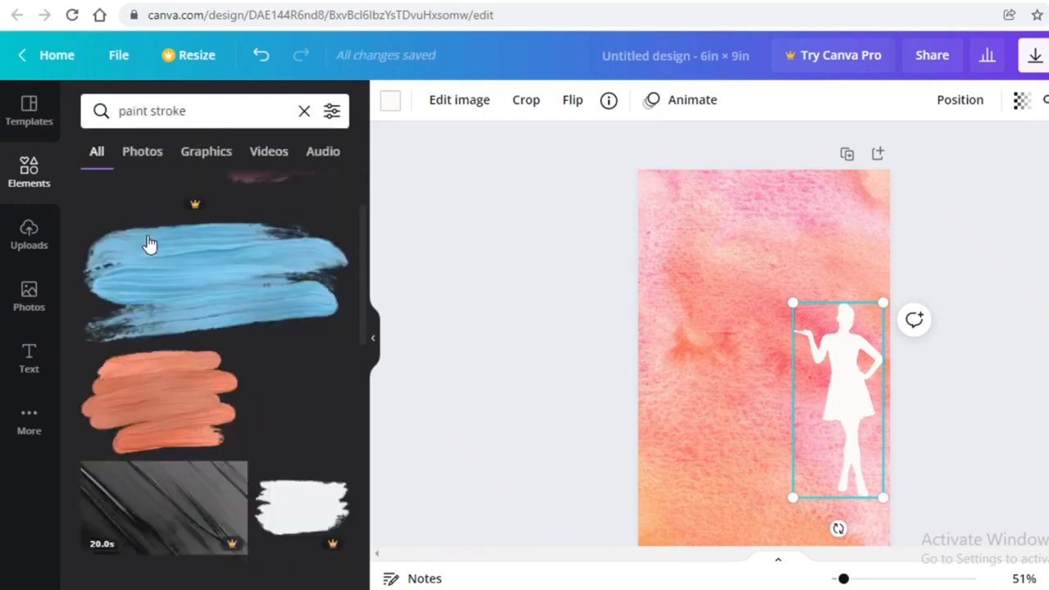
pyautogui.scroll(3, 153, 249)
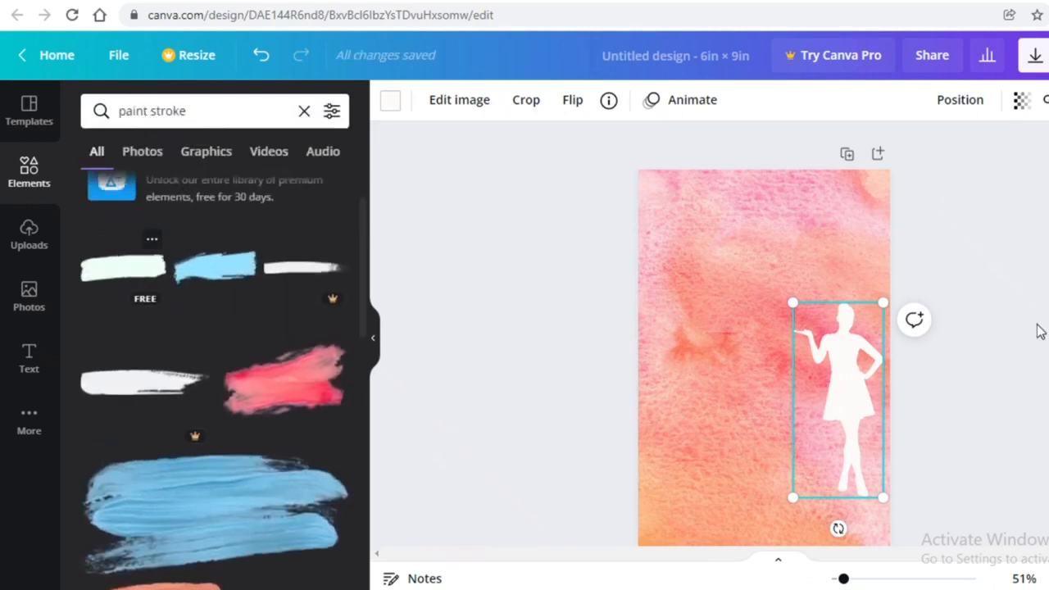
pyautogui.click(123, 268)
pyautogui.moveTo(716, 357); pyautogui.dragTo(697, 310)
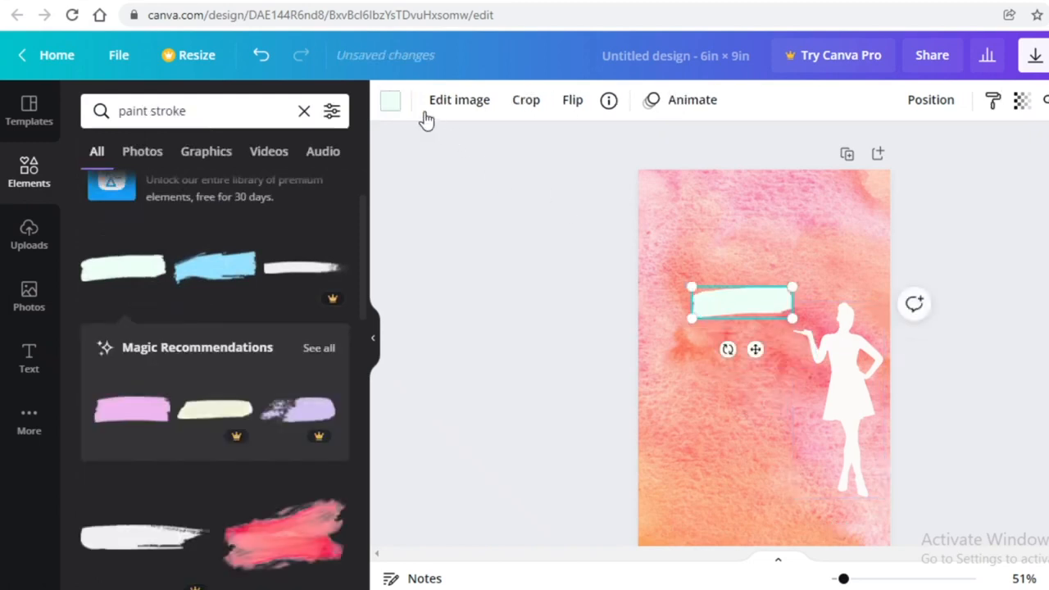
pyautogui.click(392, 101)
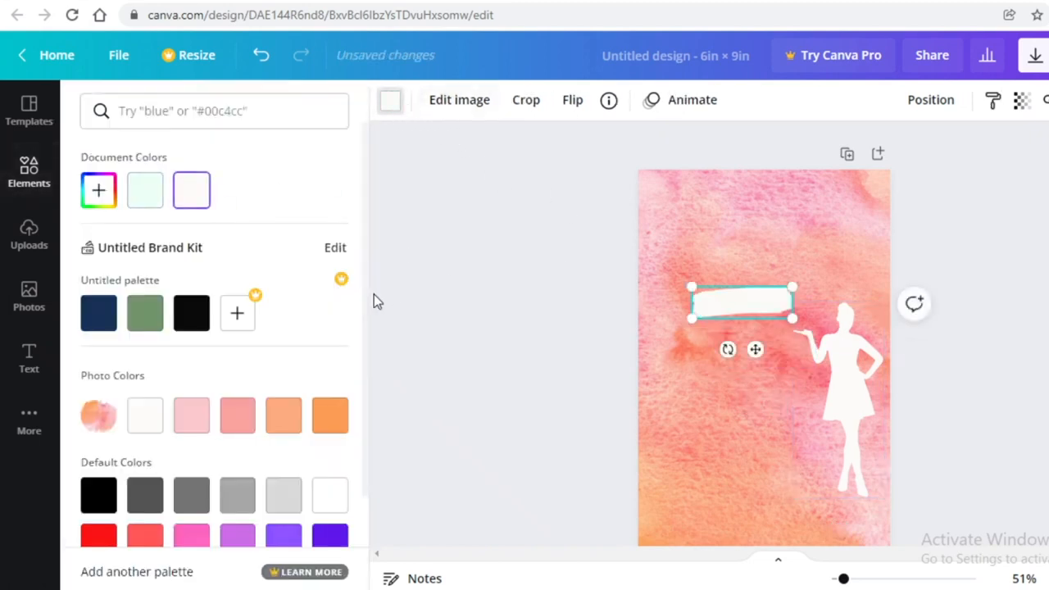
pyautogui.moveTo(810, 281); pyautogui.dragTo(825, 276)
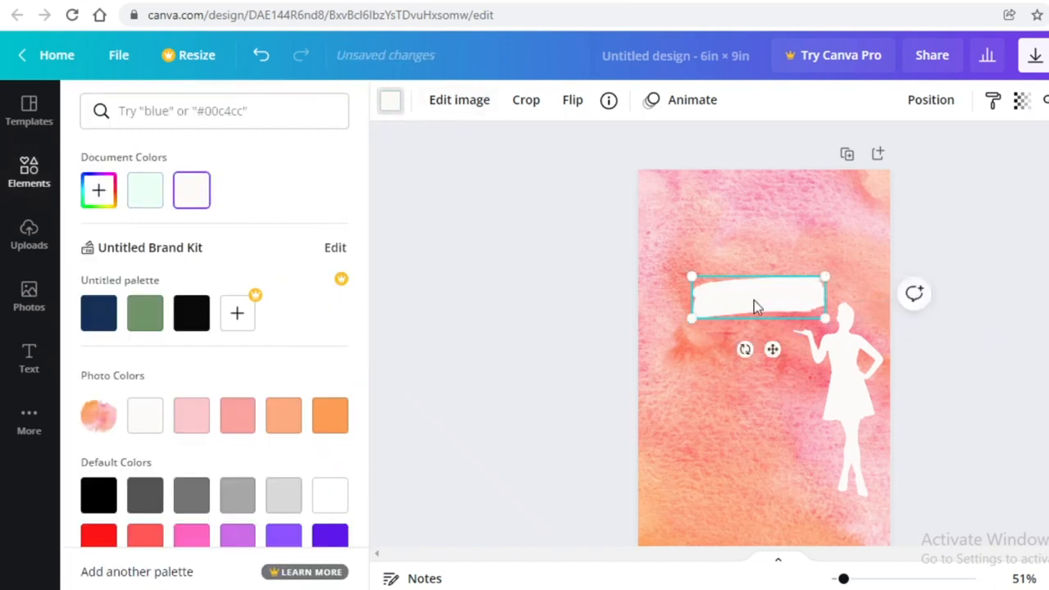
pyautogui.moveTo(754, 300)
pyautogui.mouseDown()
pyautogui.moveTo(737, 305)
pyautogui.moveTo(766, 295)
pyautogui.moveTo(761, 303)
pyautogui.mouseUp()
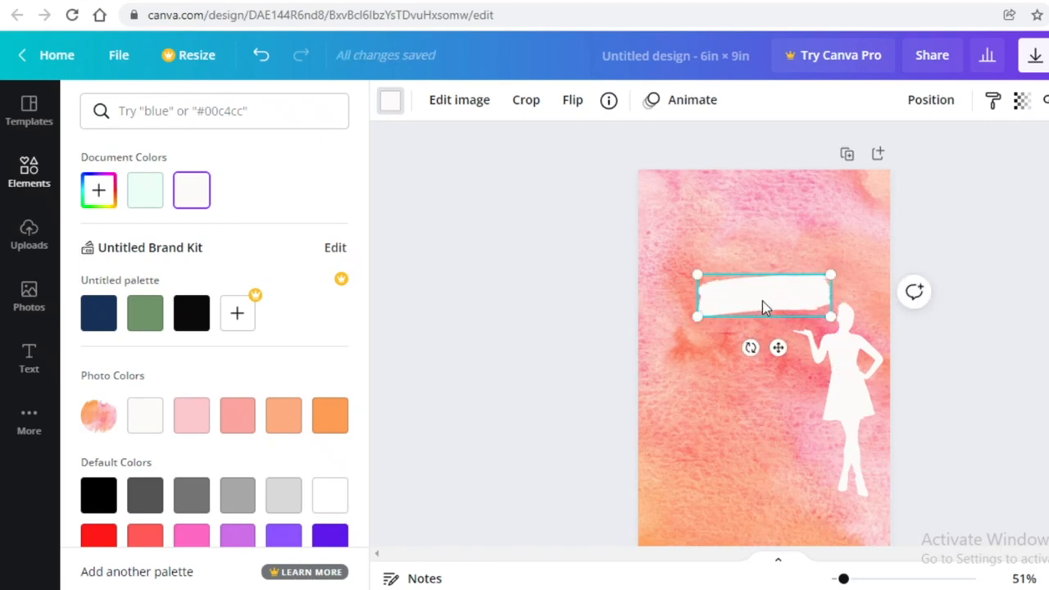
pyautogui.moveTo(749, 347); pyautogui.dragTo(741, 356)
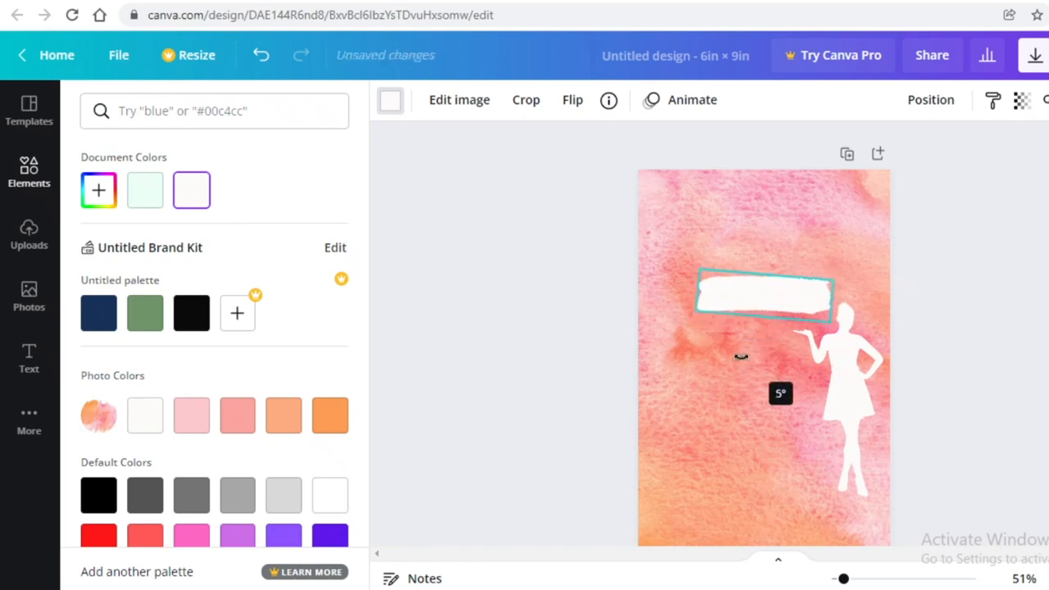
# Move the silhouette down the right edge and enlarge it
pyautogui.click(975, 287)
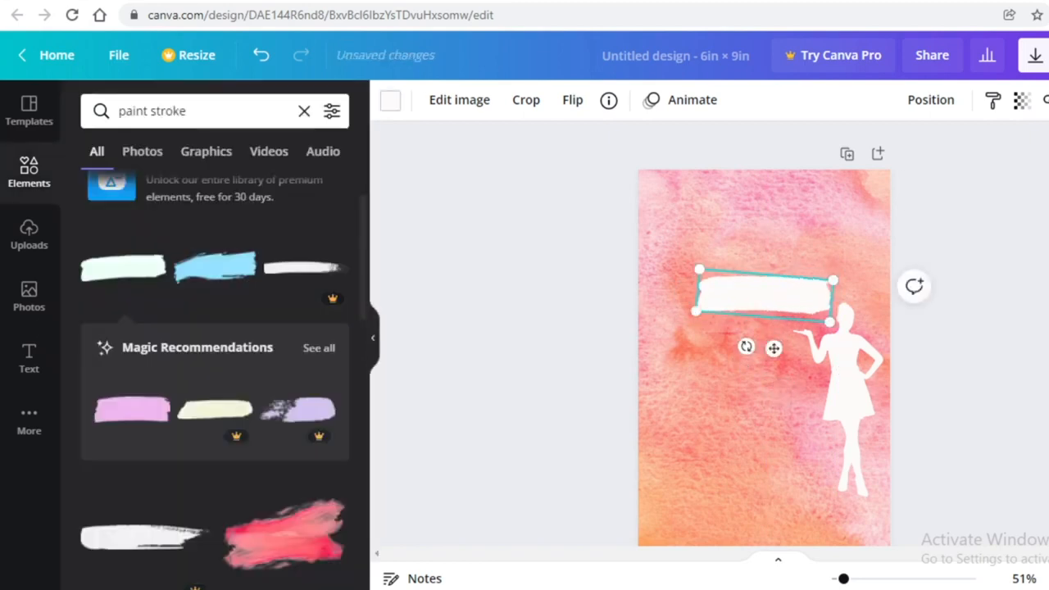
pyautogui.moveTo(849, 407)
pyautogui.mouseDown()
pyautogui.moveTo(854, 444)
pyautogui.moveTo(848, 430)
pyautogui.moveTo(844, 440)
pyautogui.mouseUp()
pyautogui.moveTo(789, 341); pyautogui.dragTo(752, 306)
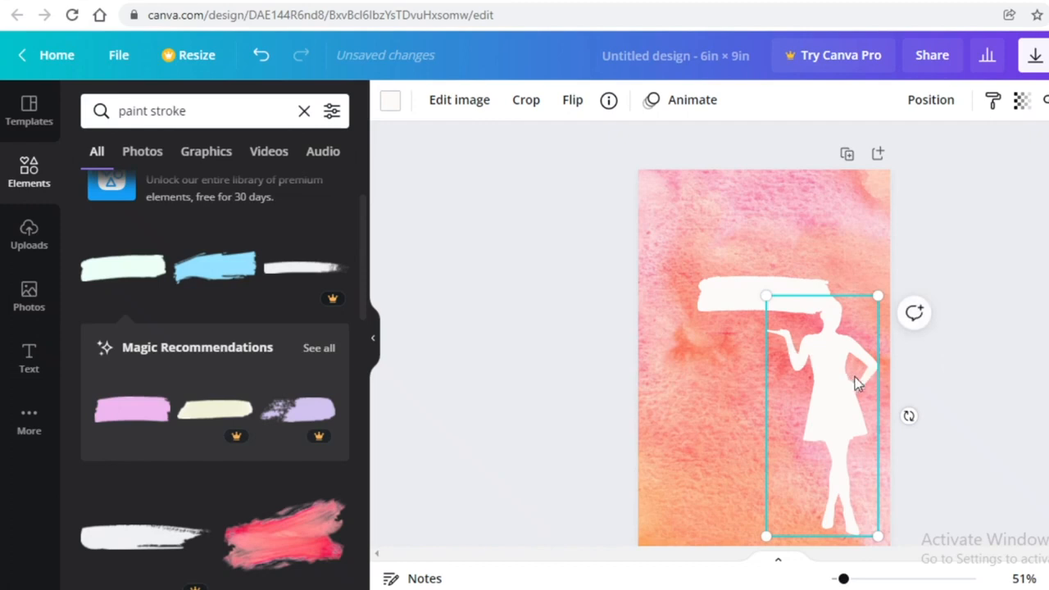
pyautogui.moveTo(847, 378); pyautogui.dragTo(850, 375)
# Flip the silhouette horizontally and move it to the left side of the page
pyautogui.rightClick(850, 374)
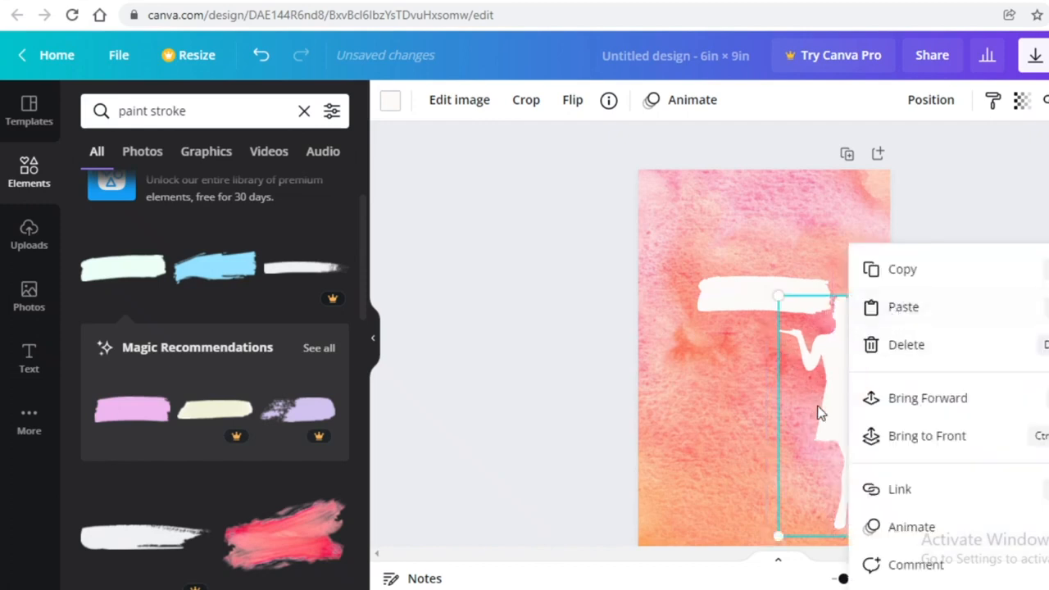
pyautogui.click(509, 171)
pyautogui.click(820, 398)
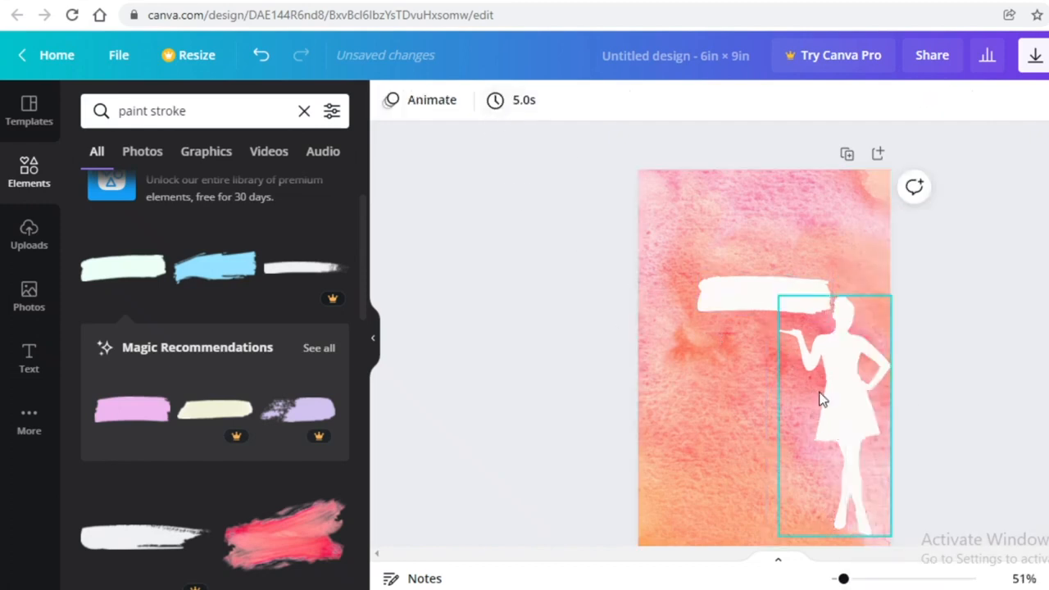
pyautogui.click(572, 99)
pyautogui.click(610, 145)
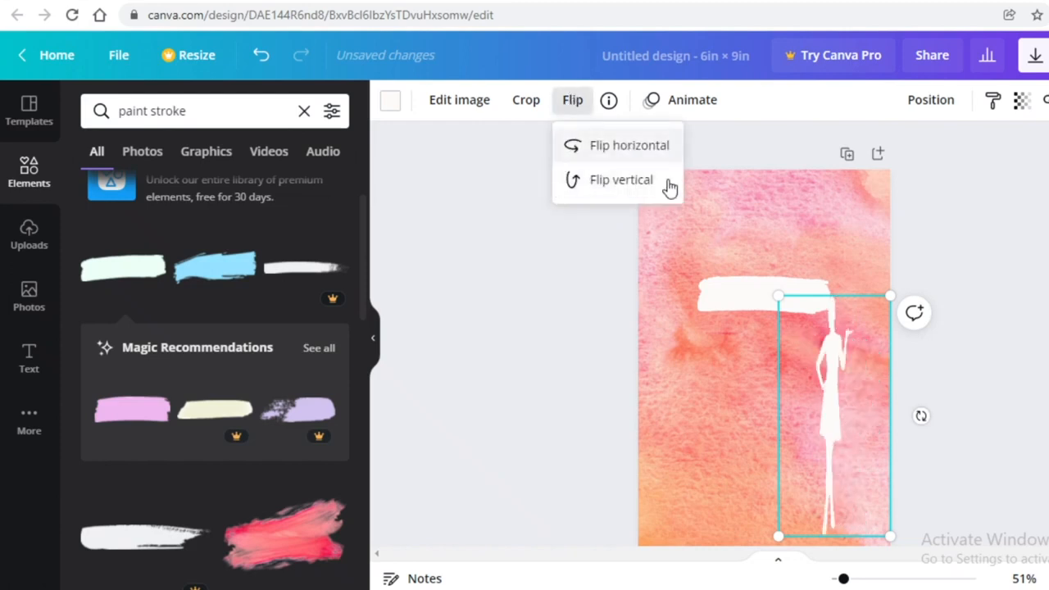
pyautogui.moveTo(840, 404); pyautogui.dragTo(706, 428)
pyautogui.moveTo(702, 414); pyautogui.dragTo(714, 394)
# Re-centre the paint stroke and shrink the silhouette to about 2.4 × 5.1 in at the left
pyautogui.click(798, 290)
pyautogui.moveTo(799, 288)
pyautogui.mouseDown()
pyautogui.moveTo(794, 272)
pyautogui.moveTo(794, 282)
pyautogui.moveTo(836, 286)
pyautogui.moveTo(795, 291)
pyautogui.mouseUp()
pyautogui.click(696, 445)
pyautogui.moveTo(648, 304); pyautogui.dragTo(653, 320)
pyautogui.moveTo(724, 414); pyautogui.dragTo(670, 413)
pyautogui.click(1021, 351)
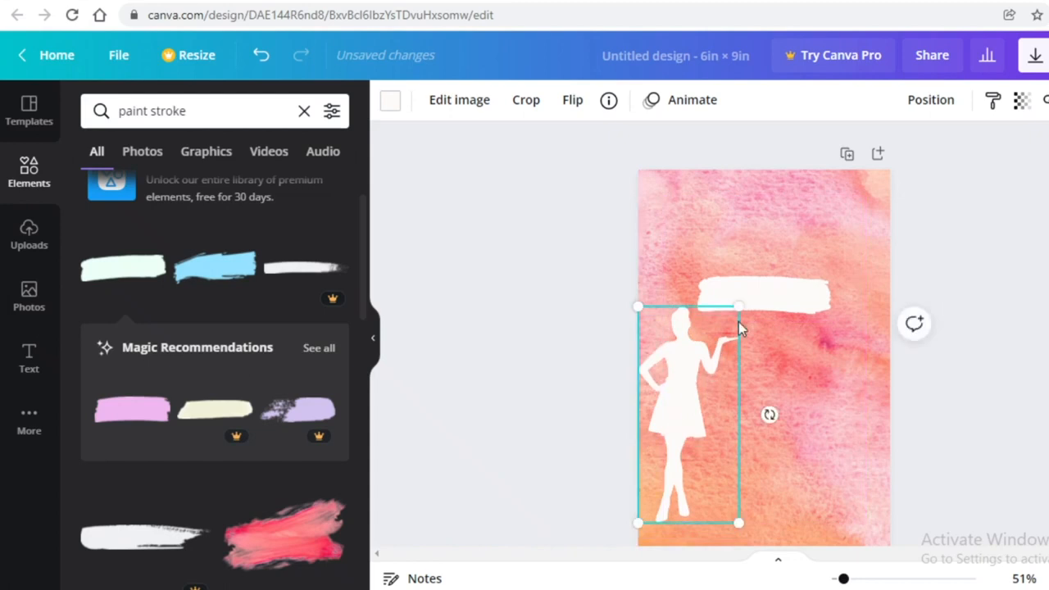
pyautogui.click(787, 305)
pyautogui.click(1003, 250)
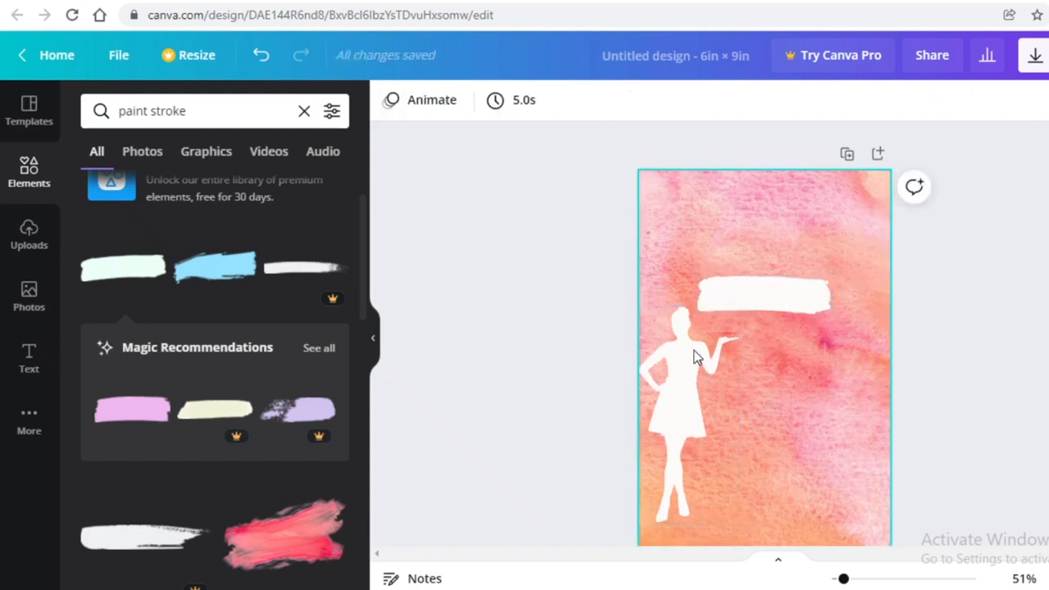
pyautogui.click(735, 312)
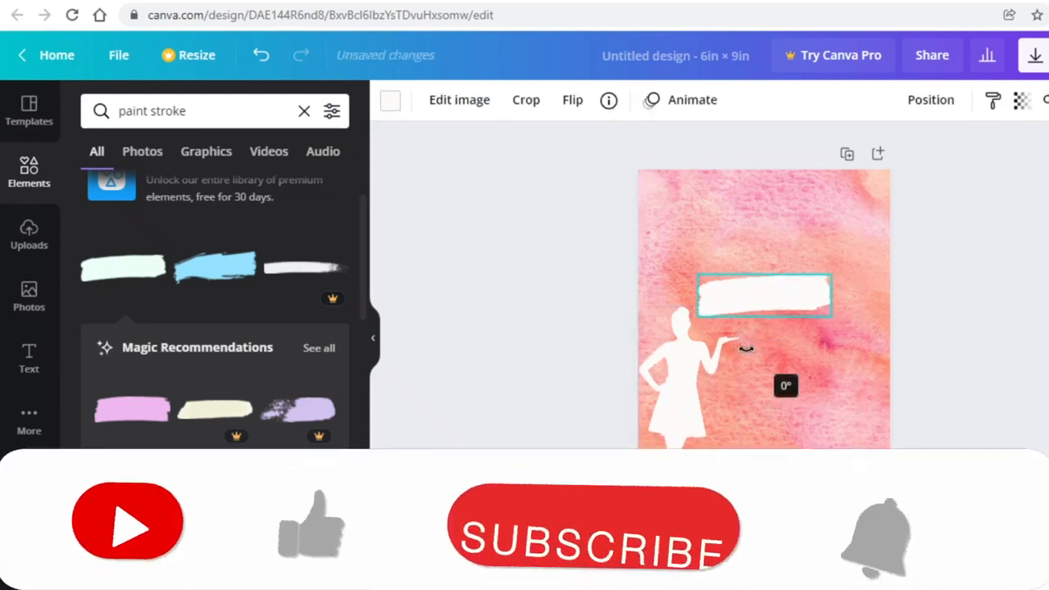
# Flip the white paint stroke horizontally
pyautogui.click(1012, 281)
pyautogui.rightClick(741, 297)
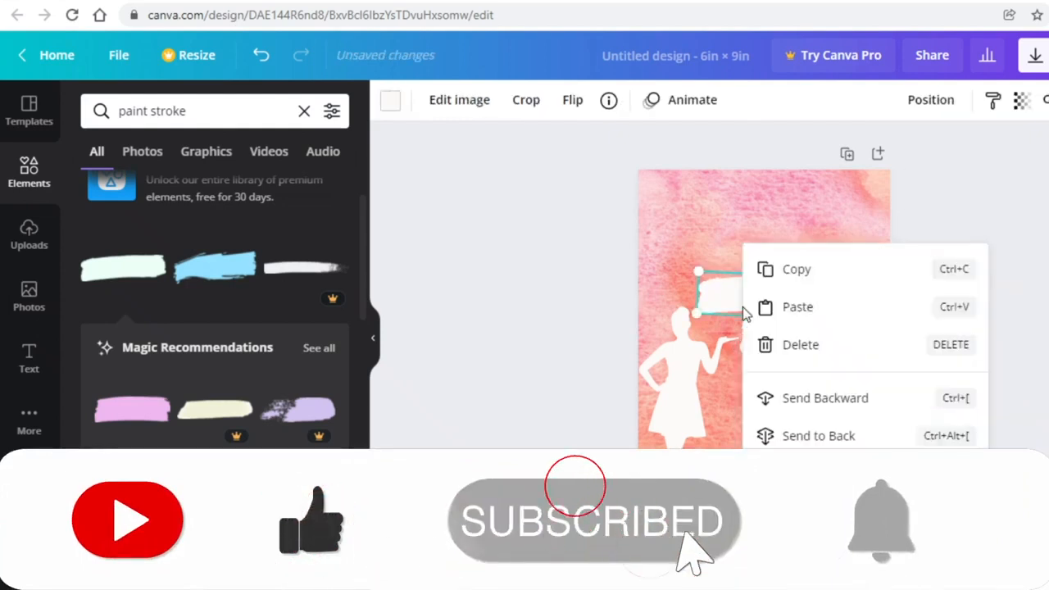
pyautogui.click(733, 306)
pyautogui.click(573, 100)
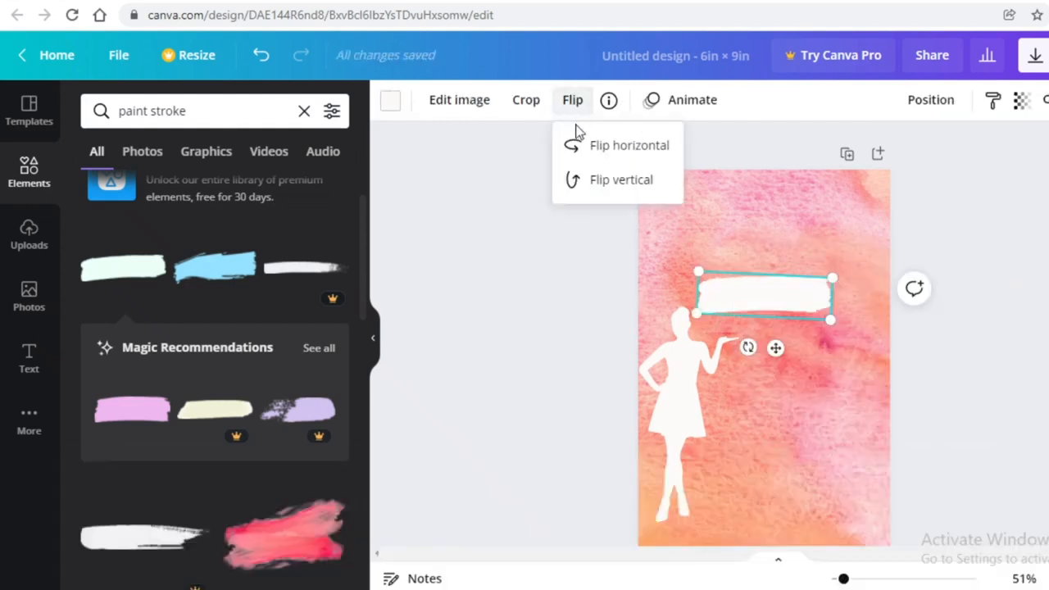
pyautogui.click(630, 149)
pyautogui.click(758, 310)
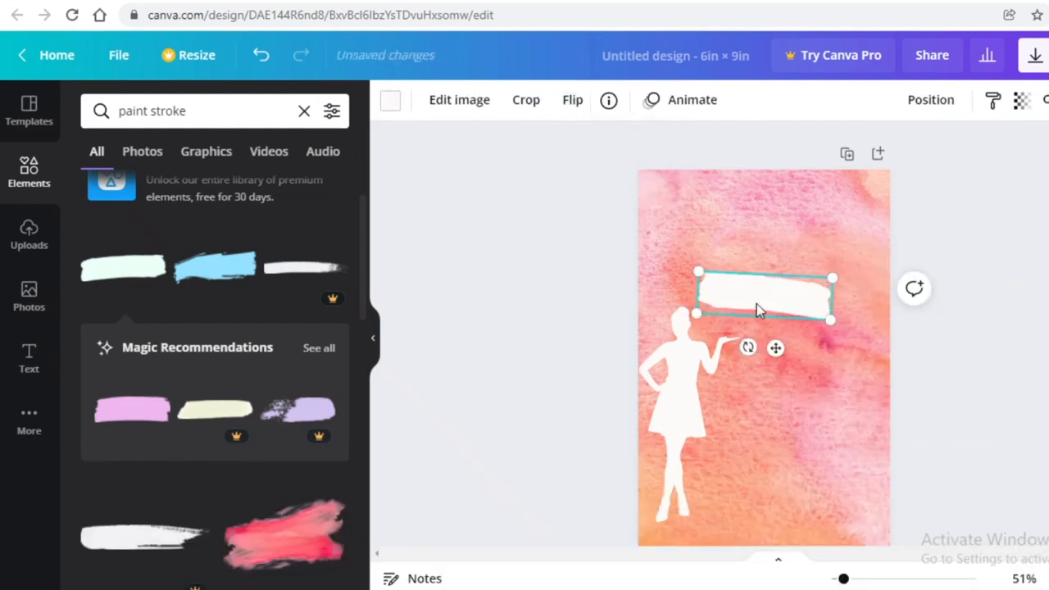
pyautogui.click(559, 104)
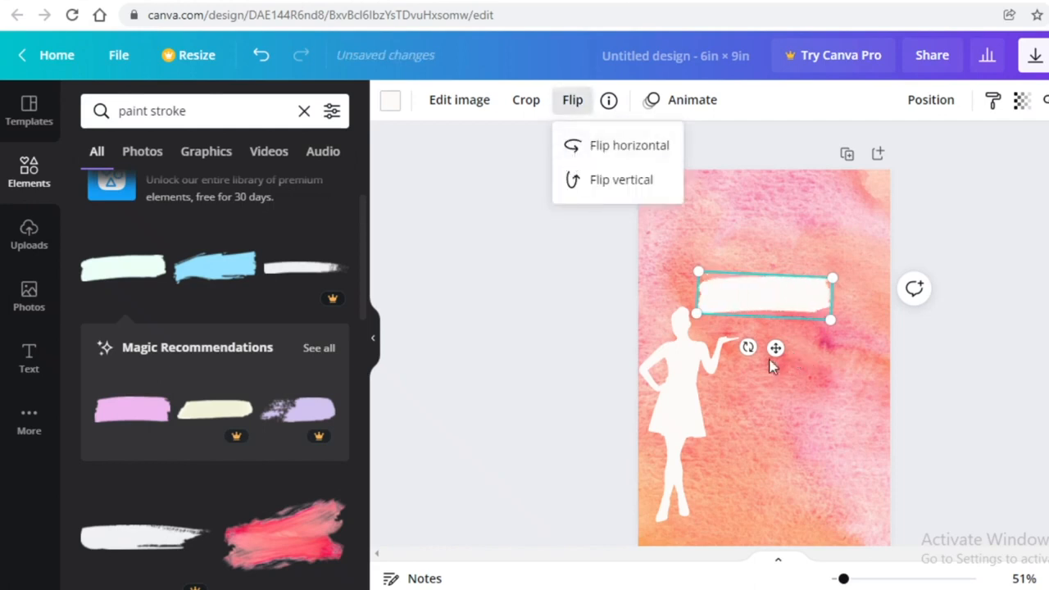
# Tilt the paint stroke slightly and nudge it down just above the silhouette's hand
pyautogui.moveTo(748, 348); pyautogui.dragTo(745, 346)
pyautogui.click(983, 344)
pyautogui.click(784, 299)
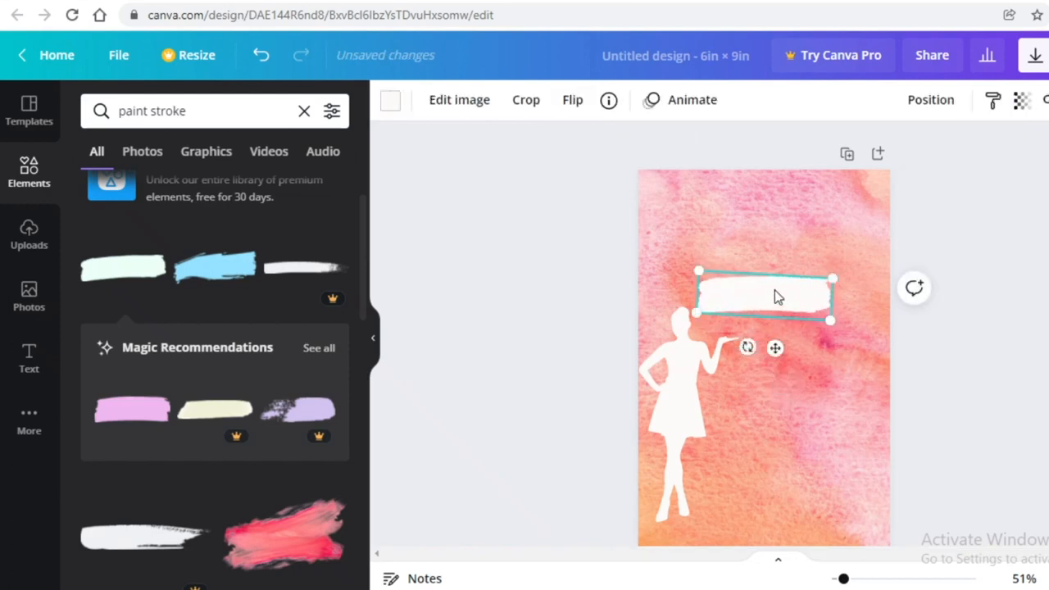
pyautogui.moveTo(777, 297)
pyautogui.mouseDown()
pyautogui.moveTo(787, 316)
pyautogui.moveTo(832, 326)
pyautogui.moveTo(779, 313)
pyautogui.mouseUp()
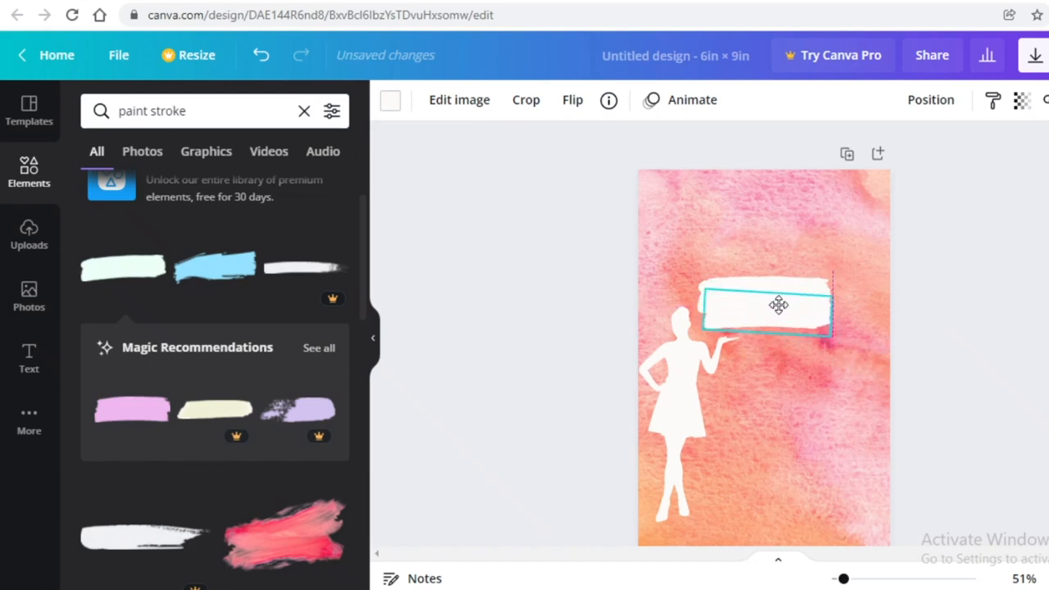
pyautogui.click(960, 281)
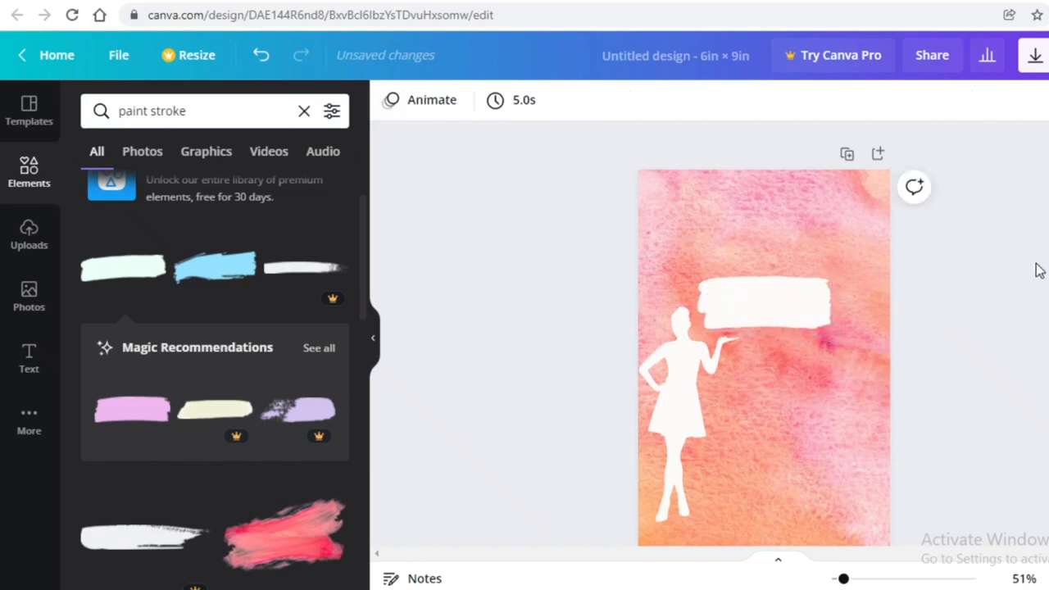
pyautogui.click(29, 358)
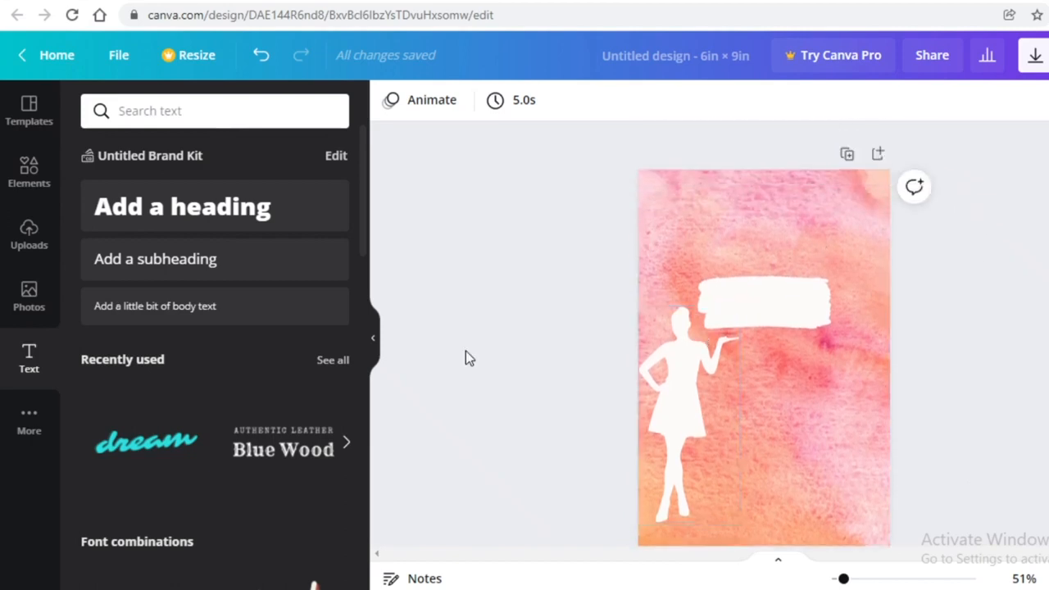
# Add the Thank you! text combination from Recently used and delete its overlapping you! copies
pyautogui.scroll(-3, 323, 328)
pyautogui.scroll(2, 304, 362)
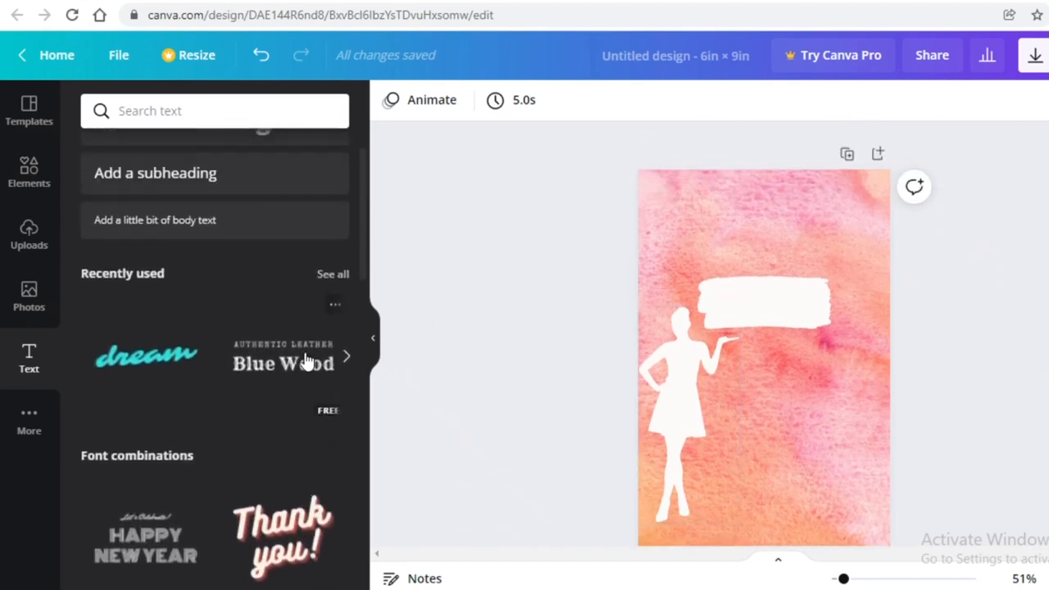
pyautogui.scroll(-3, 279, 344)
pyautogui.scroll(2, 164, 319)
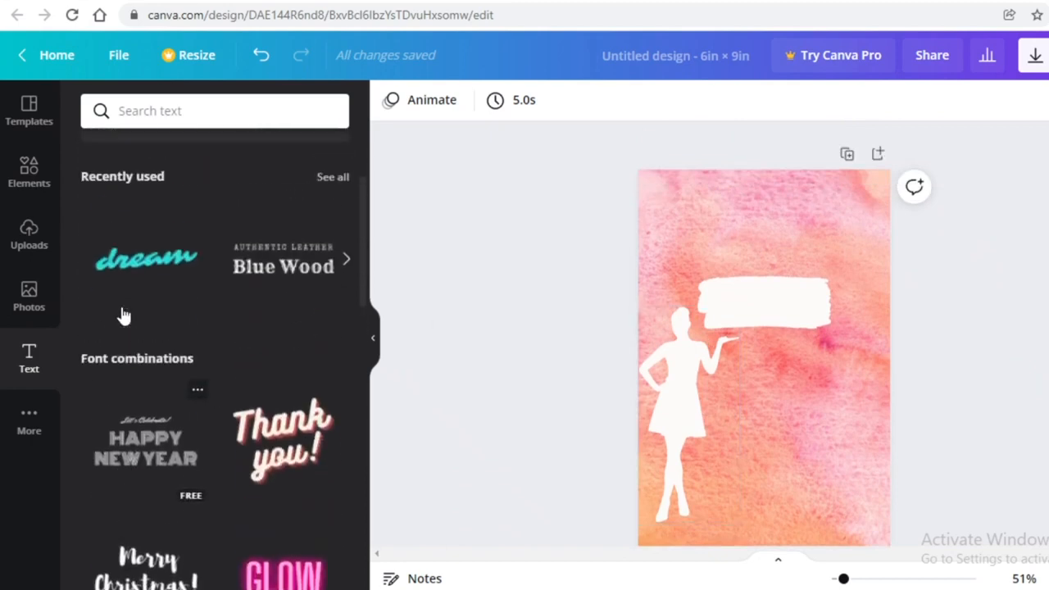
pyautogui.click(247, 420)
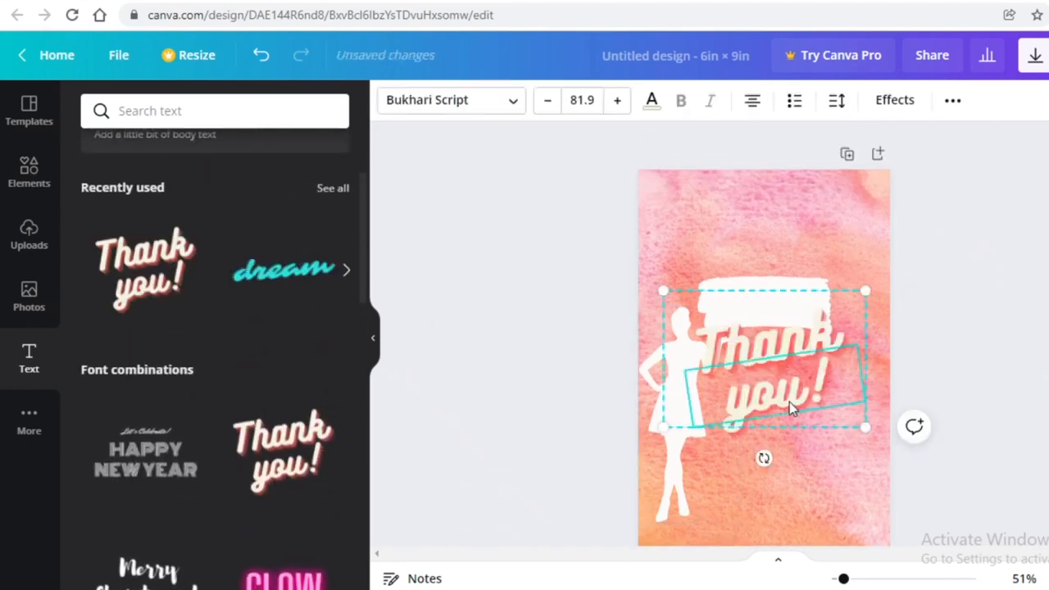
pyautogui.press('Delete')
pyautogui.click(789, 390)
pyautogui.press('Delete')
# Discard the first Thank attempt, deleting the stray text and the re-added Thank you! combination
pyautogui.click(952, 102)
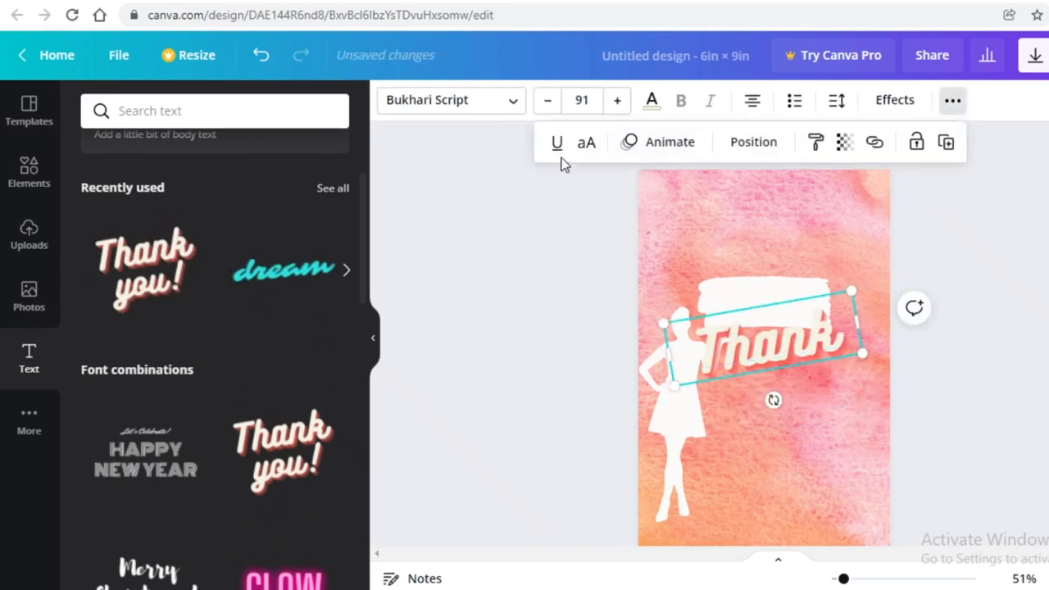
pyautogui.click(895, 100)
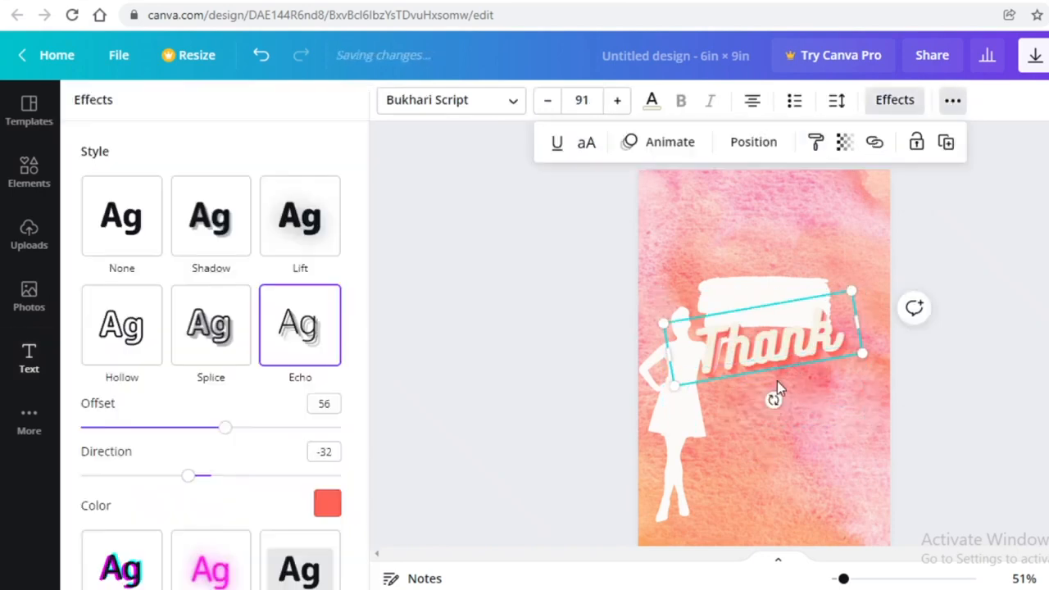
pyautogui.moveTo(771, 400); pyautogui.dragTo(754, 401)
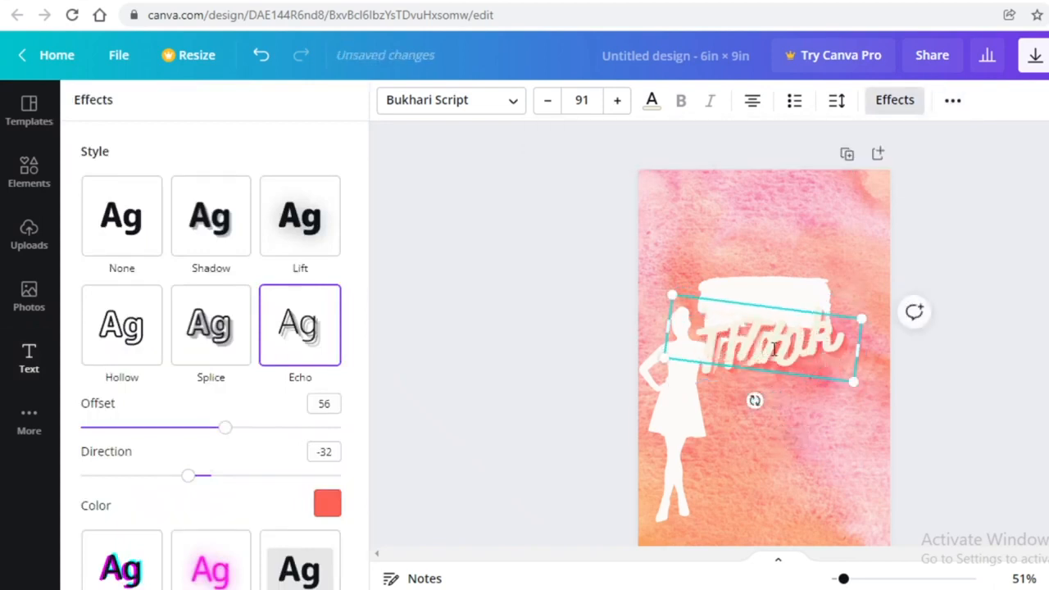
pyautogui.moveTo(773, 377); pyautogui.dragTo(774, 432)
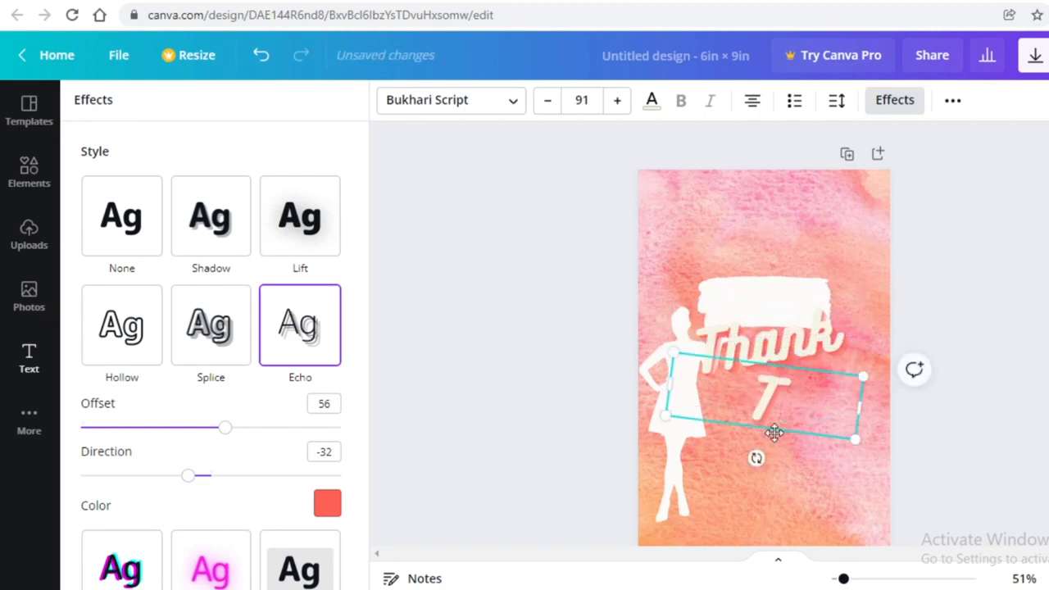
pyautogui.press('BackSpace')
pyautogui.click(791, 350)
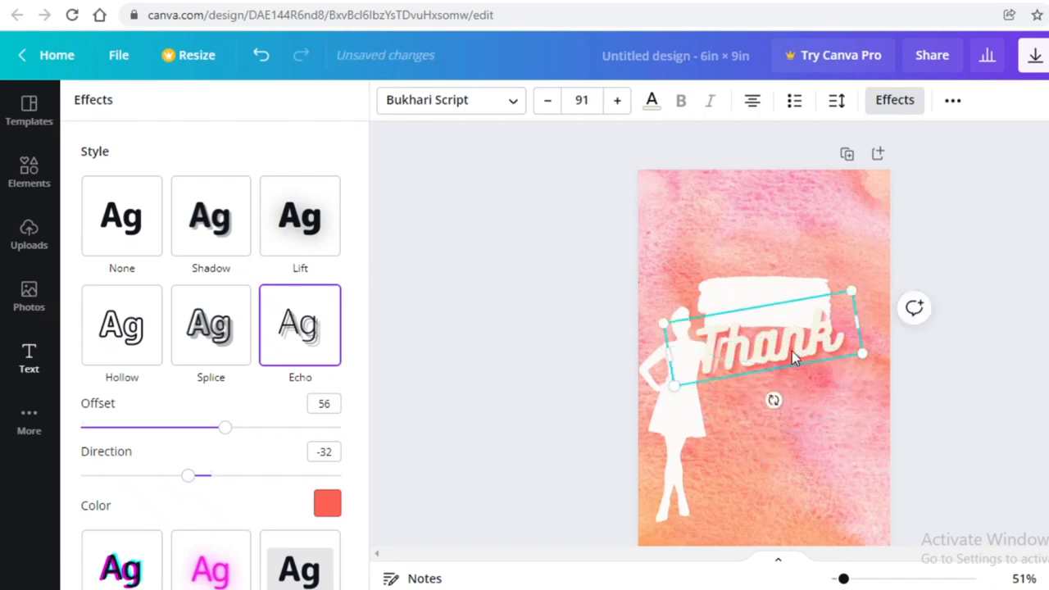
pyautogui.press('Delete')
pyautogui.click(134, 288)
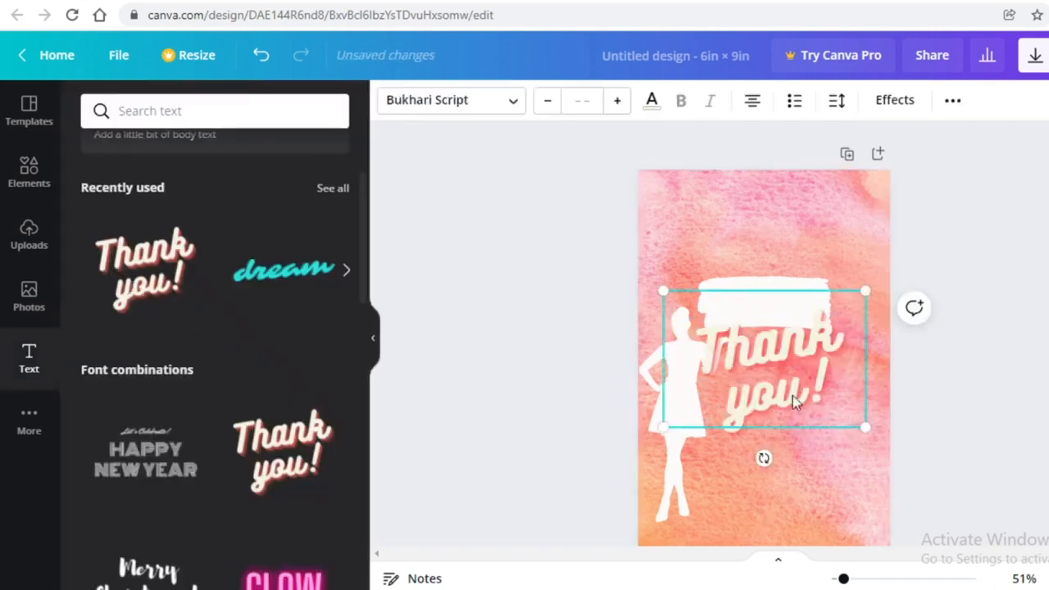
pyautogui.click(793, 396)
pyautogui.press('Delete')
pyautogui.press('Delete')
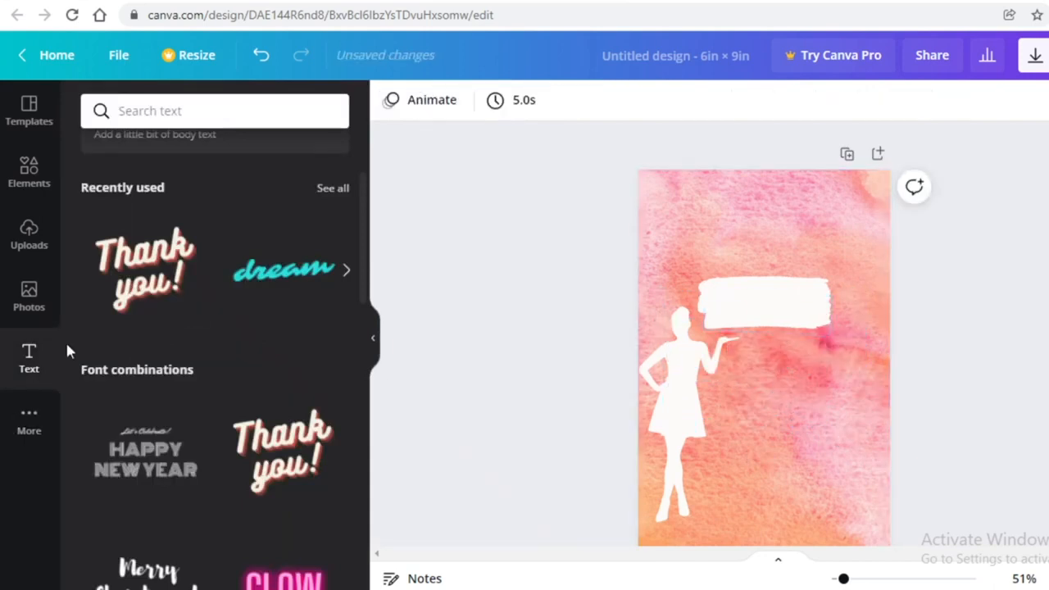
# Add the Thank you combination, ungroup it, and put a straightened Thank near the top
pyautogui.click(145, 270)
pyautogui.click(956, 102)
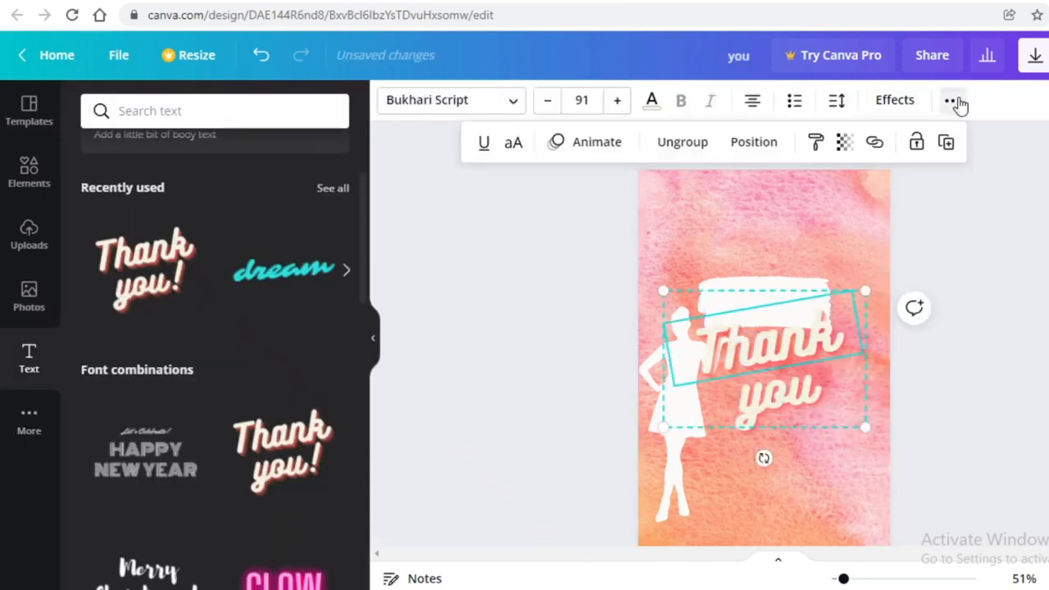
pyautogui.click(682, 142)
pyautogui.click(1002, 336)
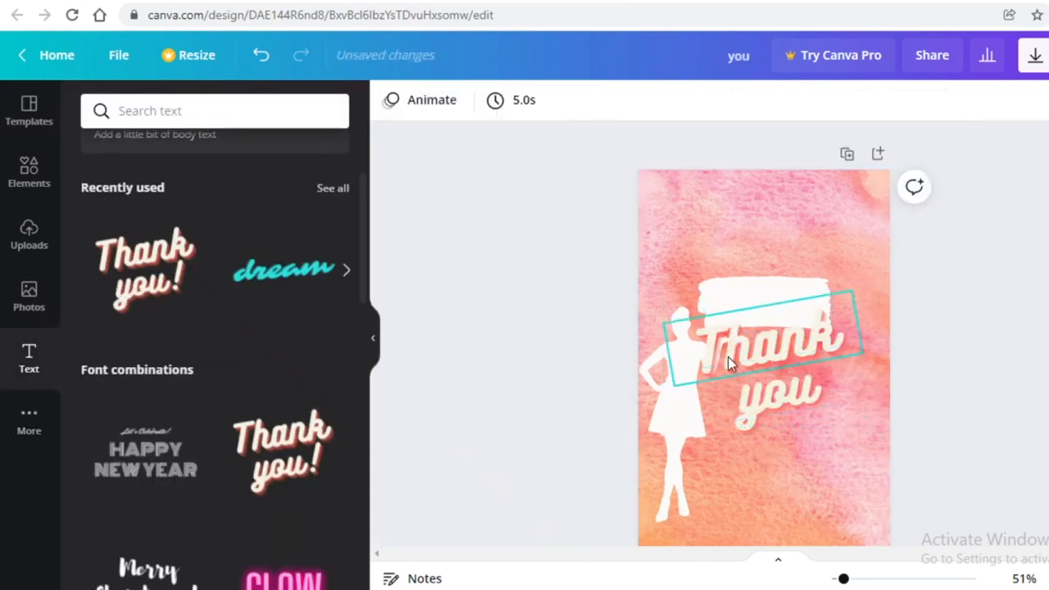
pyautogui.moveTo(728, 356); pyautogui.dragTo(719, 287)
pyautogui.moveTo(744, 333)
pyautogui.mouseDown()
pyautogui.moveTo(723, 335)
pyautogui.moveTo(782, 334)
pyautogui.moveTo(766, 330)
pyautogui.moveTo(754, 344)
pyautogui.moveTo(754, 334)
pyautogui.mouseUp()
# Retype Thank as 'This Journal Belongs To', then resize and center the title on the cover
pyautogui.doubleClick(750, 271)
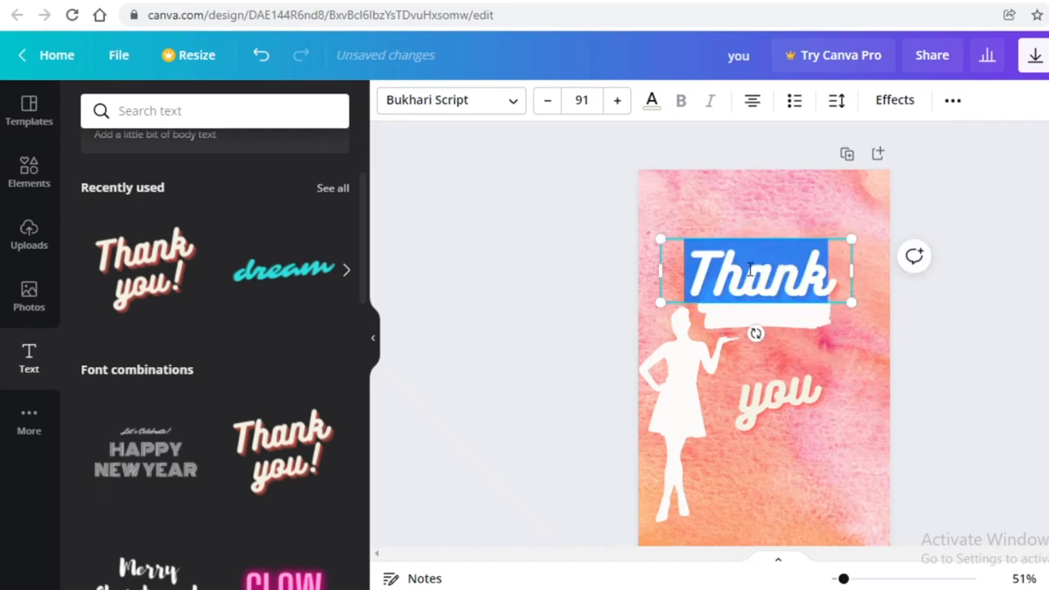
pyautogui.write('Thids')
pyautogui.press('BackSpace')
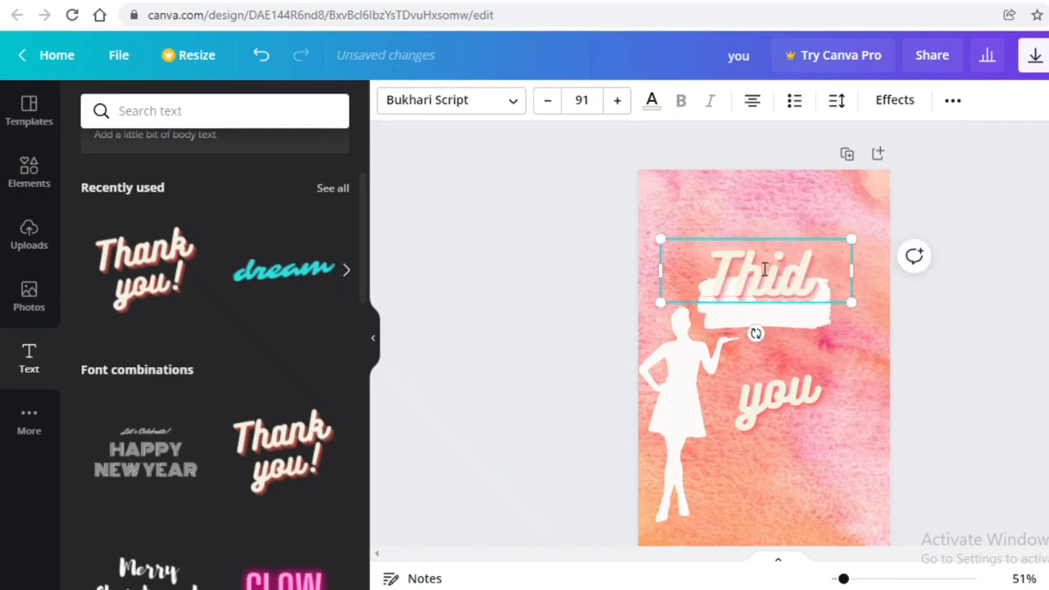
pyautogui.press('BackSpace')
pyautogui.write('s Journal Belongs of')
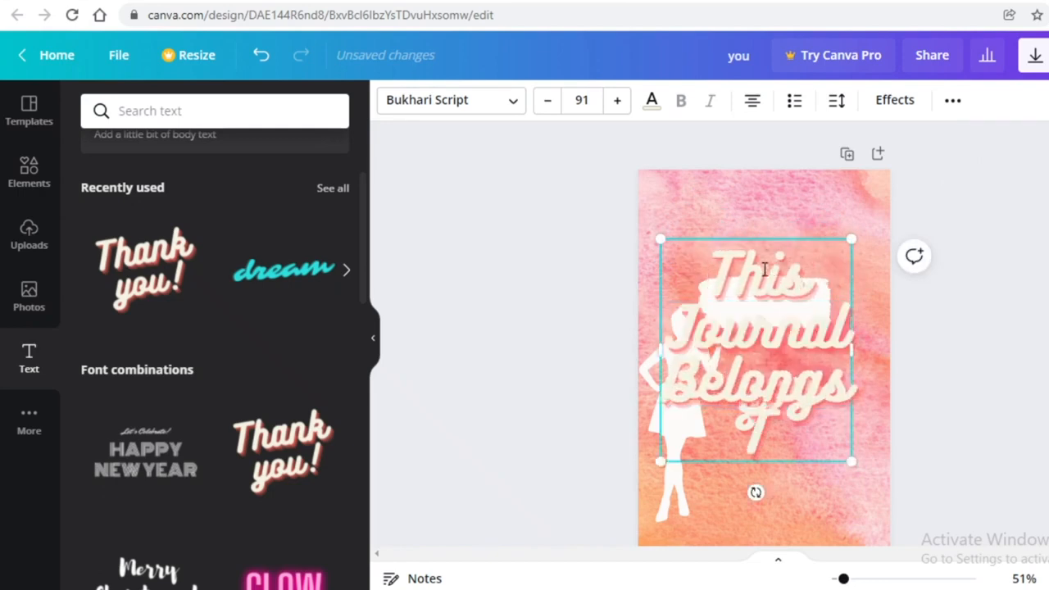
pyautogui.write('o')
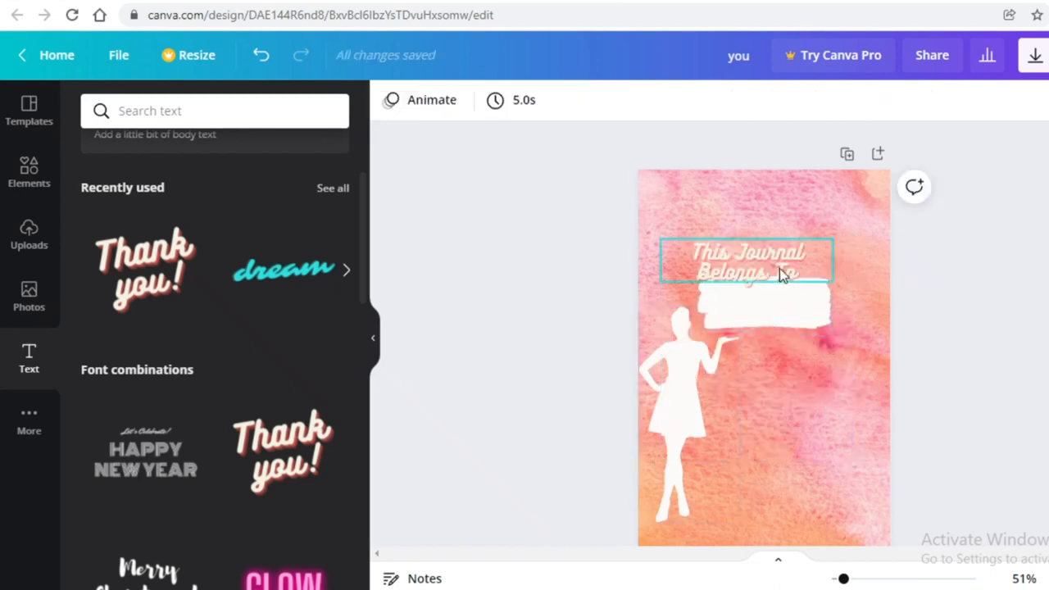
pyautogui.click(779, 268)
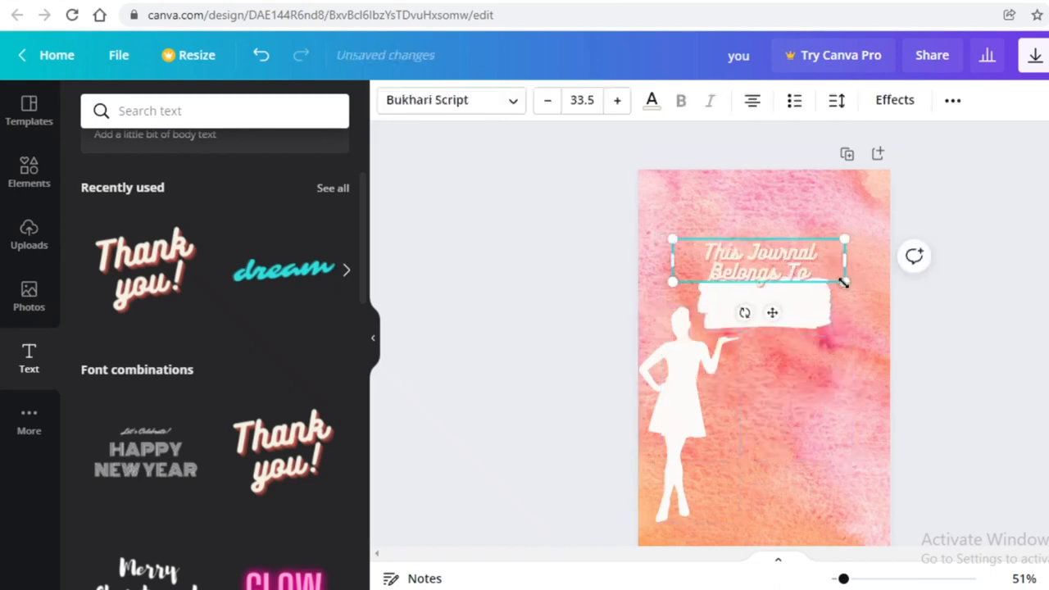
pyautogui.moveTo(832, 282); pyautogui.dragTo(811, 264)
pyautogui.moveTo(742, 271)
pyautogui.mouseDown()
pyautogui.moveTo(756, 301)
pyautogui.moveTo(754, 269)
pyautogui.moveTo(770, 306)
pyautogui.moveTo(759, 298)
pyautogui.moveTo(764, 265)
pyautogui.mouseUp()
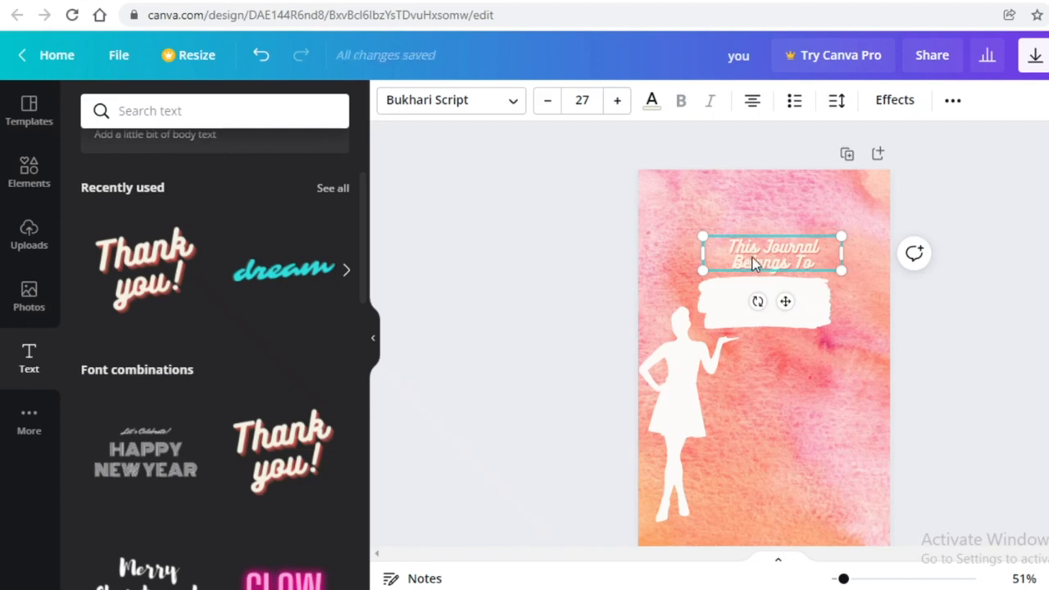
pyautogui.moveTo(756, 257); pyautogui.dragTo(753, 256)
pyautogui.click(898, 320)
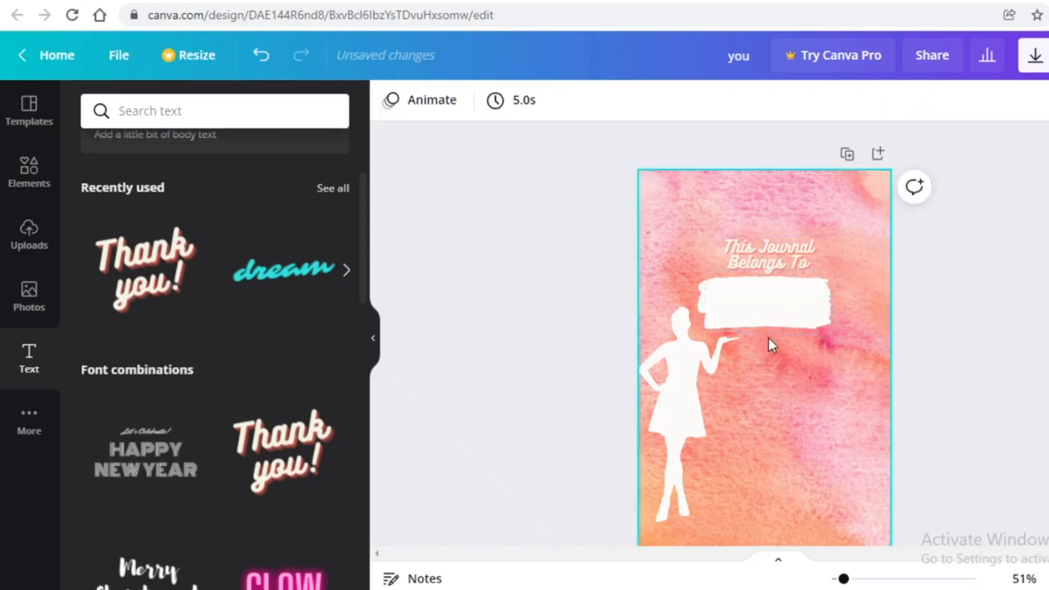
# Move the white paint stroke up, send it behind the title, and delete the empty text box
pyautogui.moveTo(769, 337)
pyautogui.mouseDown()
pyautogui.moveTo(787, 276)
pyautogui.moveTo(811, 283)
pyautogui.mouseUp()
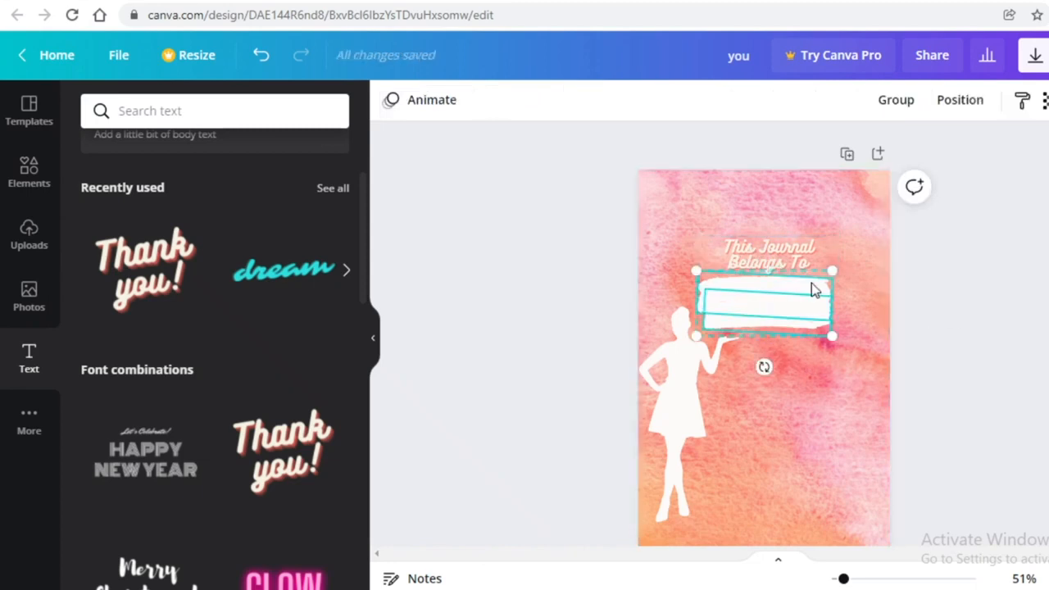
pyautogui.moveTo(789, 319); pyautogui.dragTo(781, 238)
pyautogui.rightClick(788, 292)
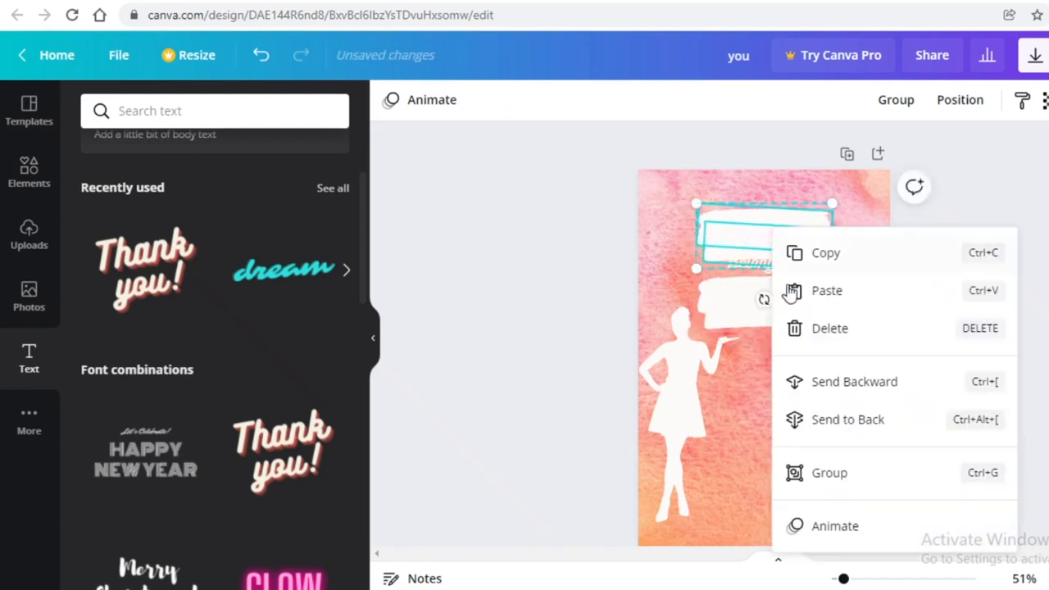
pyautogui.click(847, 382)
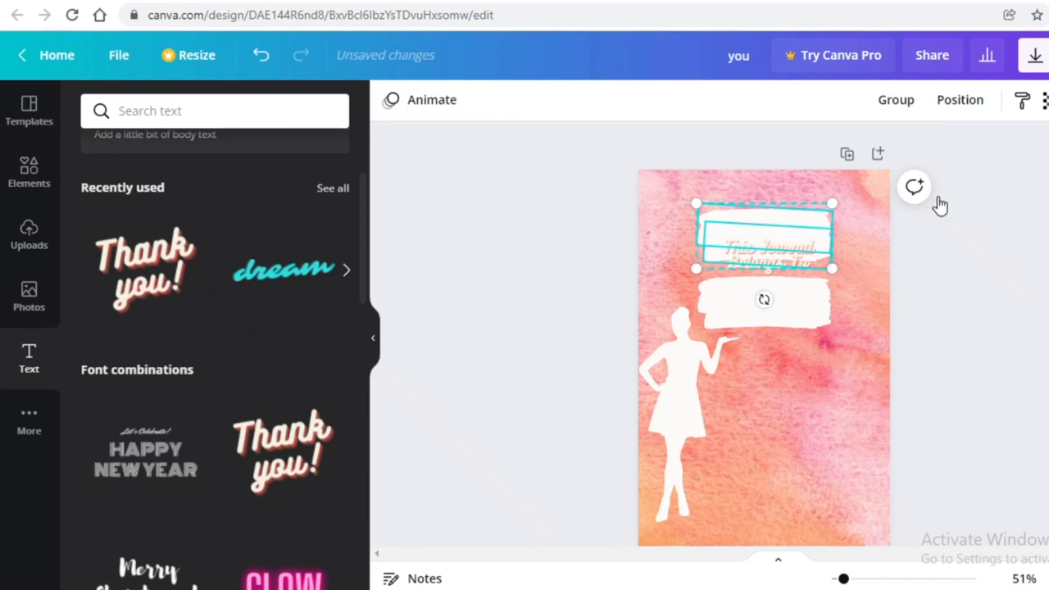
pyautogui.moveTo(797, 223); pyautogui.dragTo(796, 206)
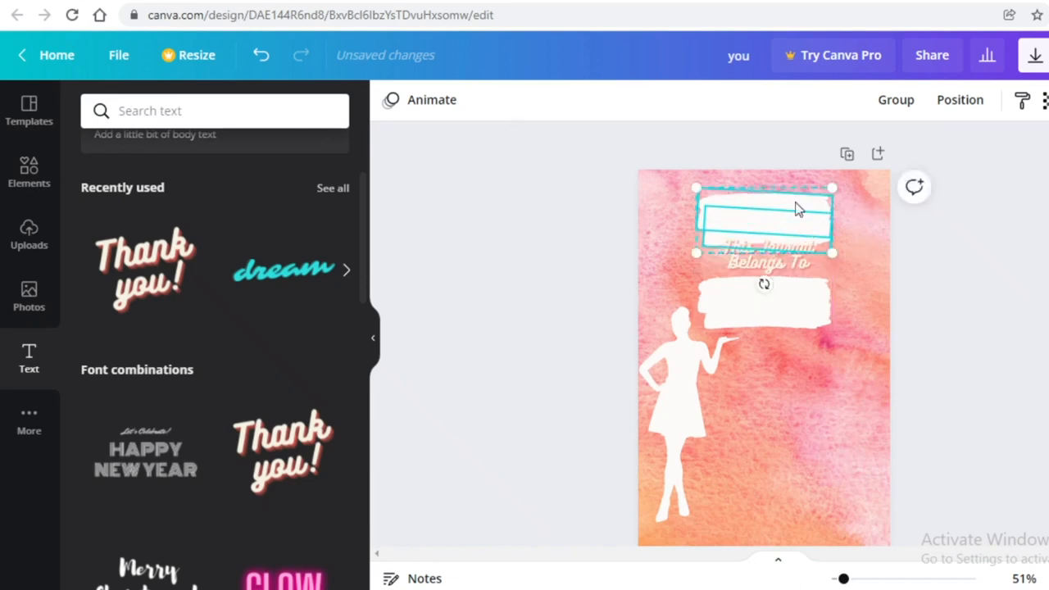
pyautogui.press('Delete')
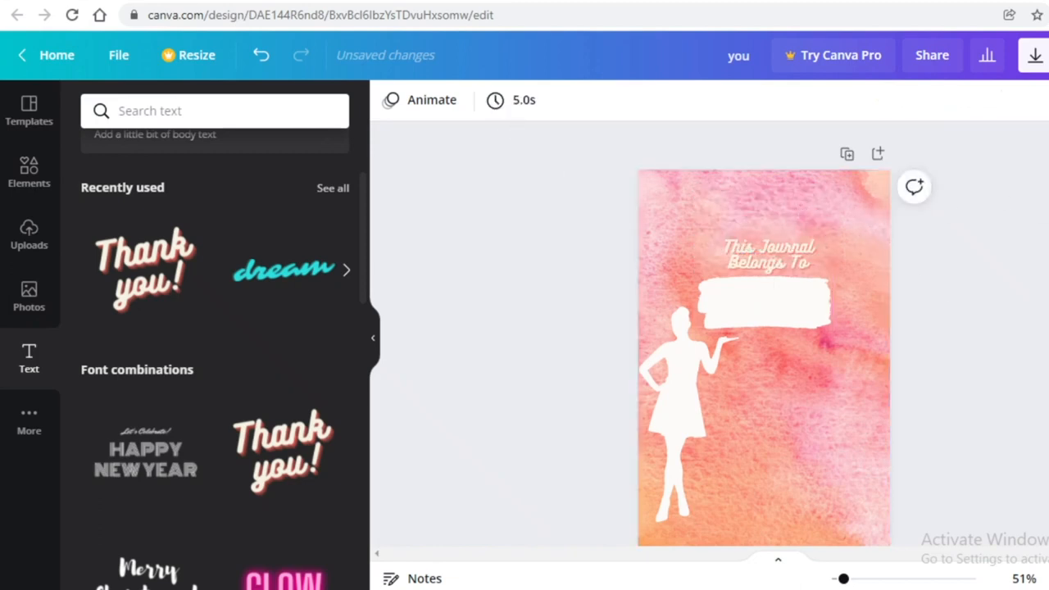
# Add a blank second page after the cover
pyautogui.click(879, 155)
pyautogui.scroll(4, 661, 346)
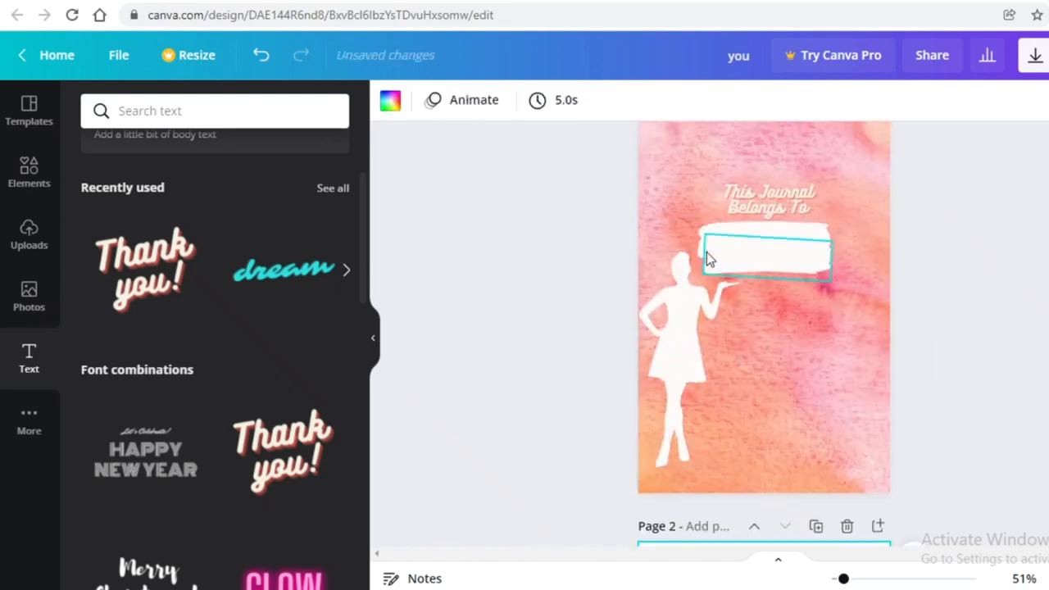
pyautogui.scroll(-5, 707, 254)
pyautogui.scroll(5, 710, 260)
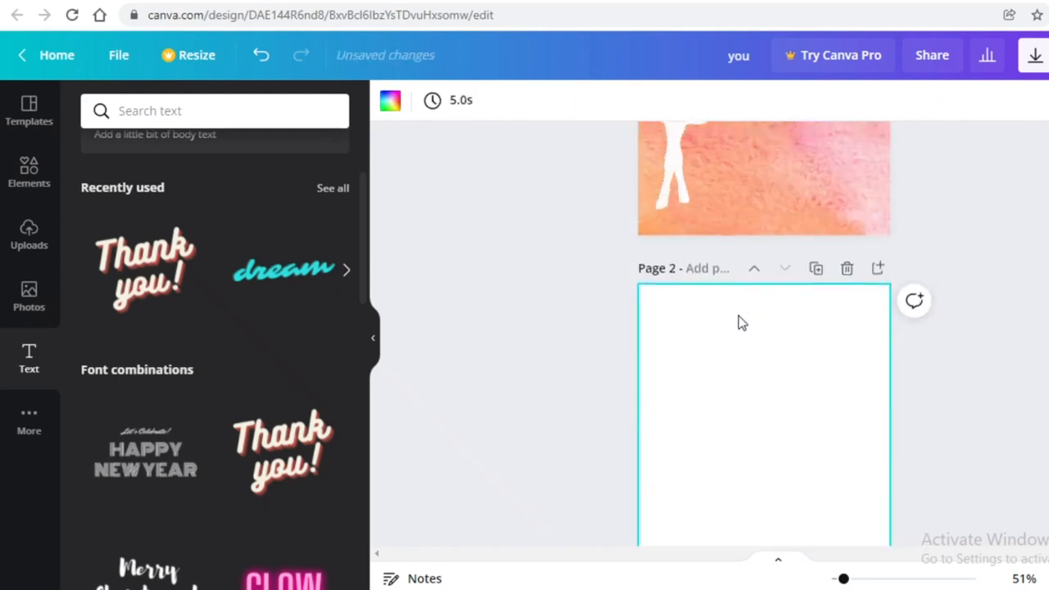
pyautogui.scroll(-5, 740, 328)
pyautogui.scroll(5, 739, 338)
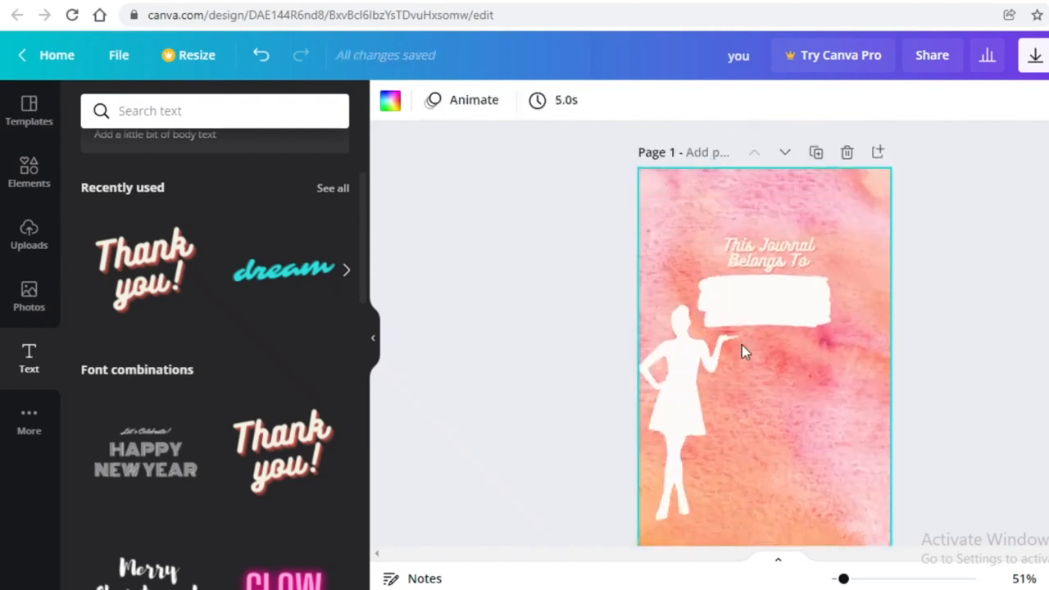
pyautogui.scroll(-6, 742, 345)
pyautogui.scroll(6, 743, 352)
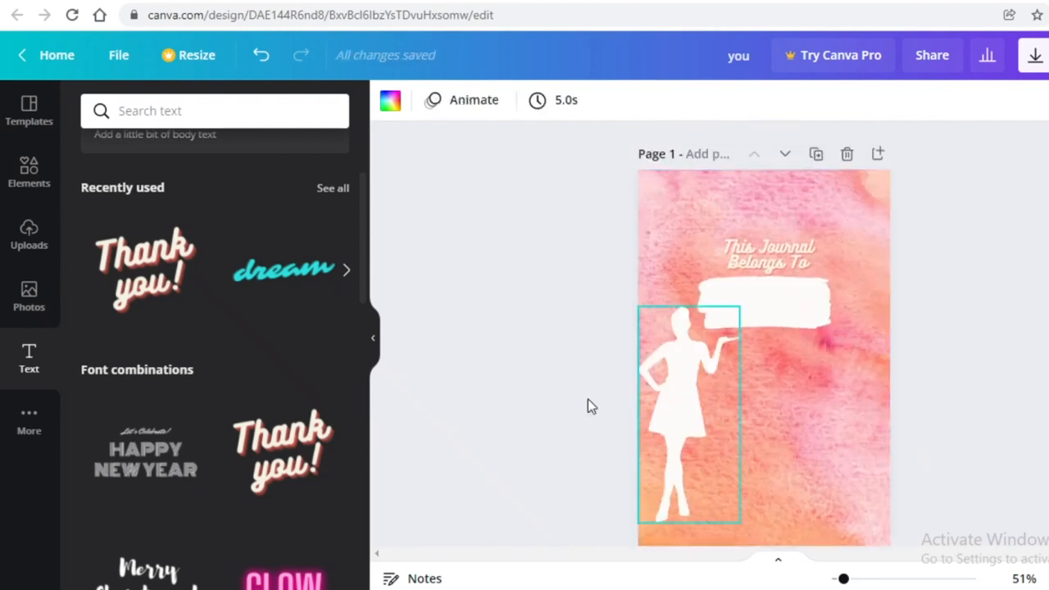
pyautogui.scroll(-5, 646, 271)
pyautogui.scroll(4, 633, 295)
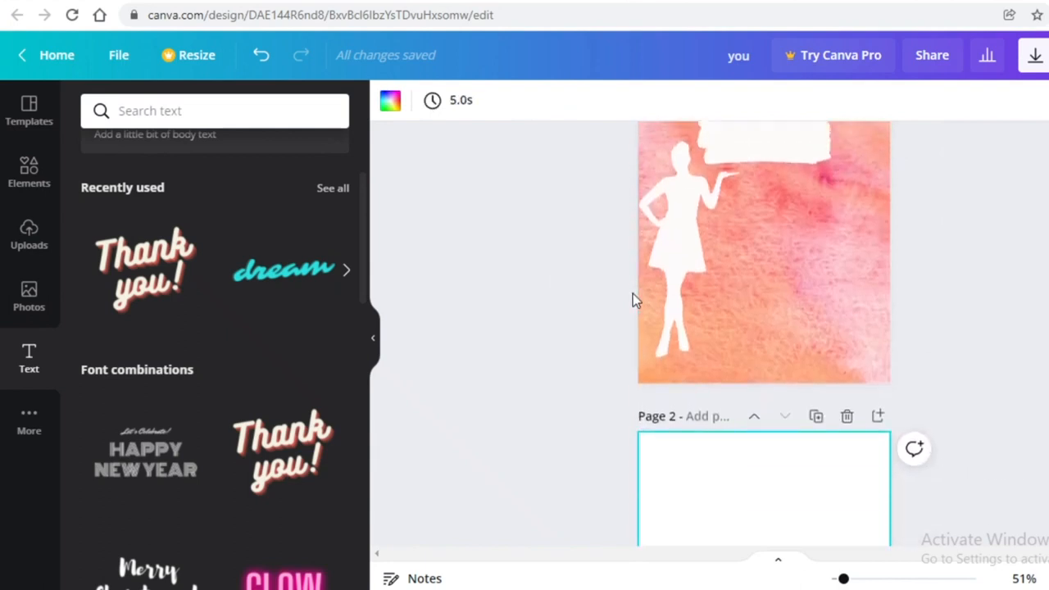
pyautogui.scroll(-5, 632, 293)
pyautogui.scroll(4, 635, 295)
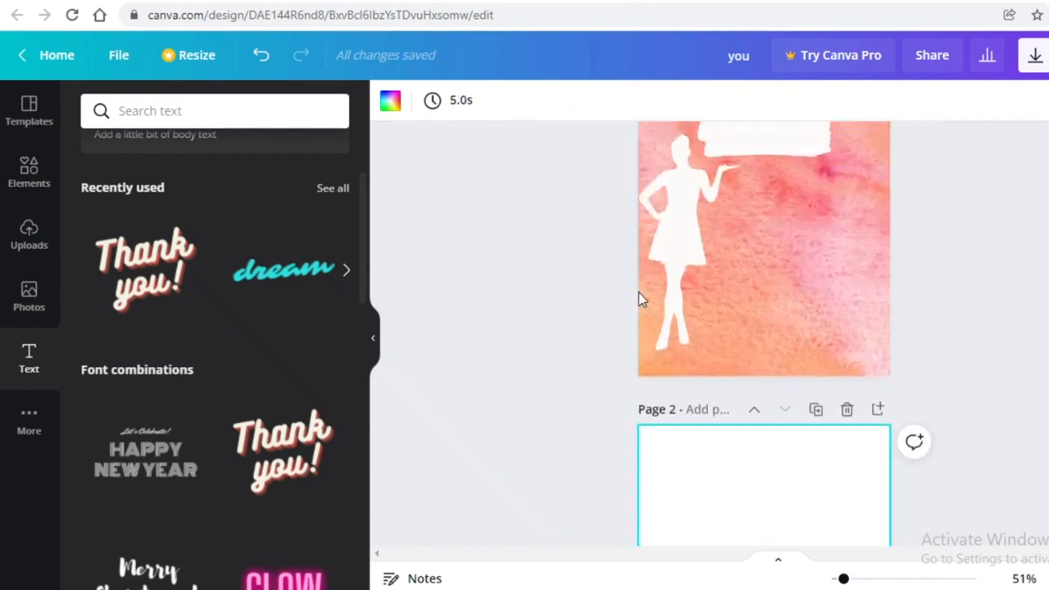
# Move the woman silhouette from the cover onto page 2
pyautogui.click(842, 206)
pyautogui.click(669, 229)
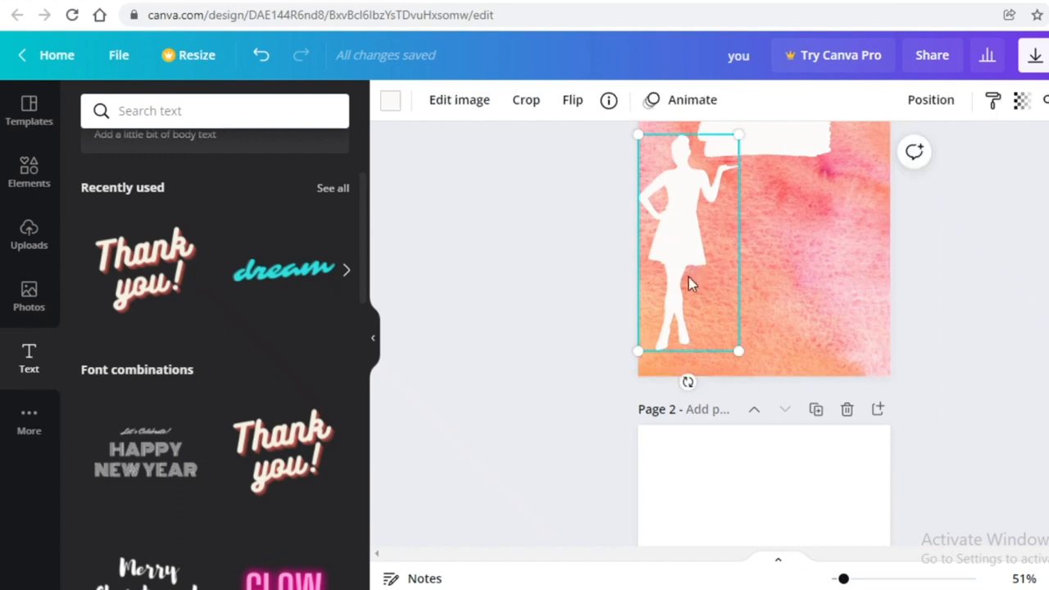
pyautogui.moveTo(688, 281); pyautogui.dragTo(667, 302)
pyautogui.scroll(-2, 693, 278)
# Recolour the silhouette salmon pink and shift it down-left on page 2
pyautogui.click(391, 102)
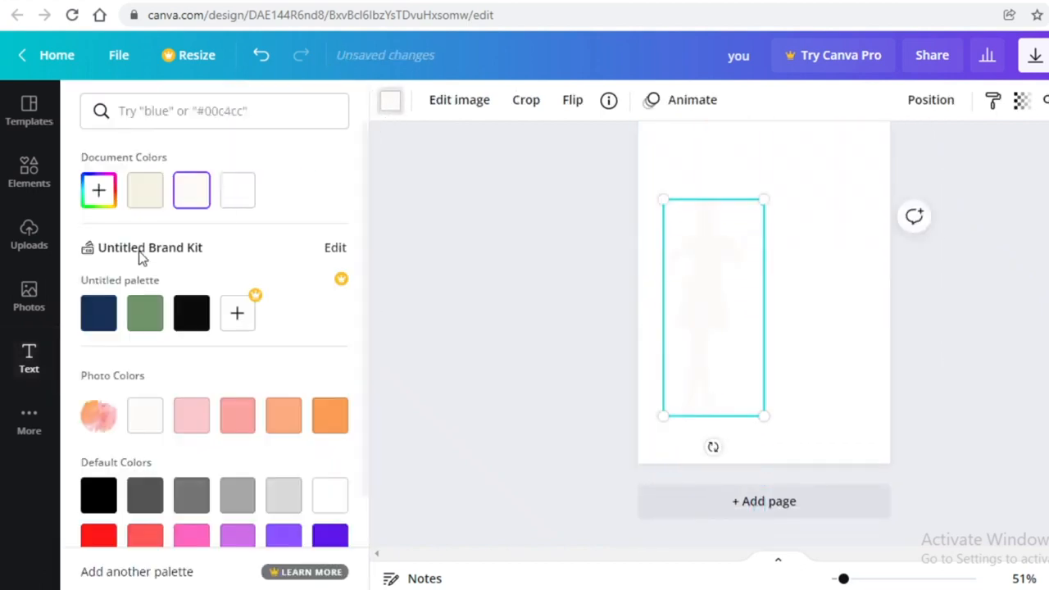
pyautogui.click(100, 418)
pyautogui.moveTo(698, 295); pyautogui.dragTo(691, 326)
pyautogui.click(705, 470)
pyautogui.scroll(5, 760, 333)
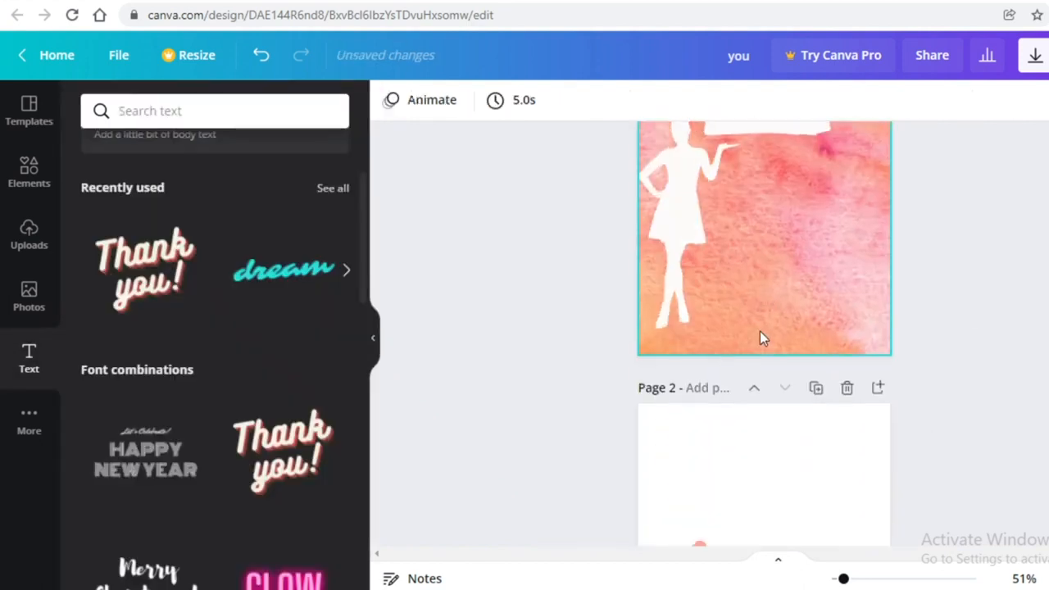
pyautogui.scroll(-5, 760, 333)
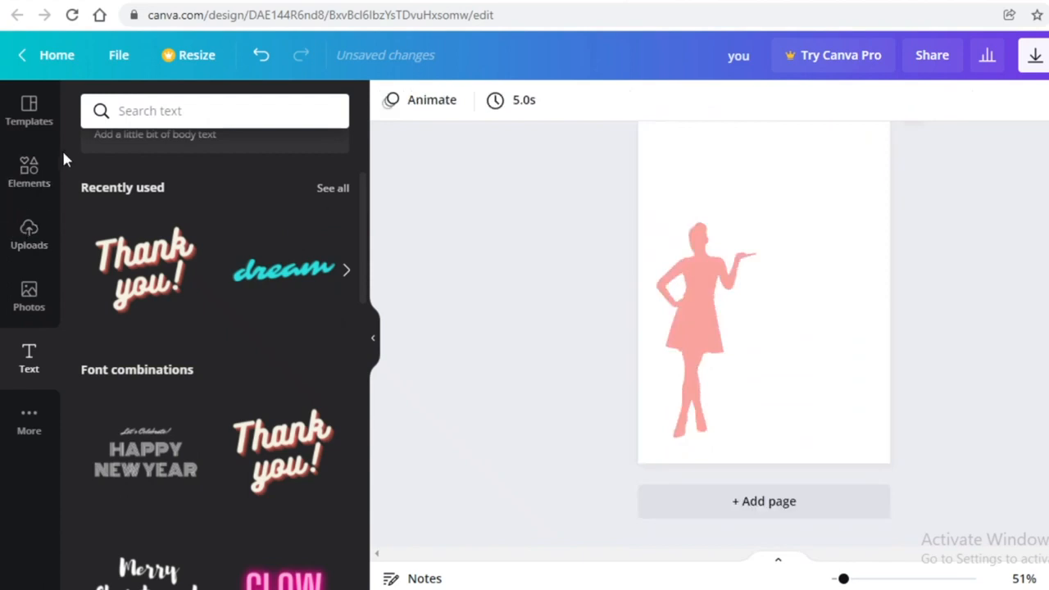
pyautogui.click(33, 169)
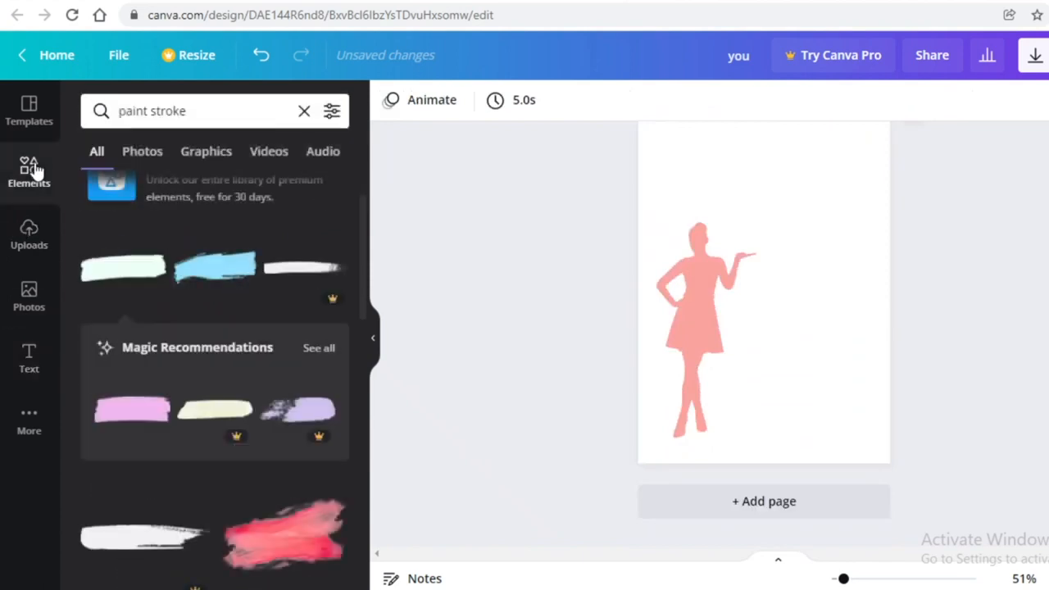
# Add a plain line from Lines & Shapes and move it to the top of page 2
pyautogui.click(304, 111)
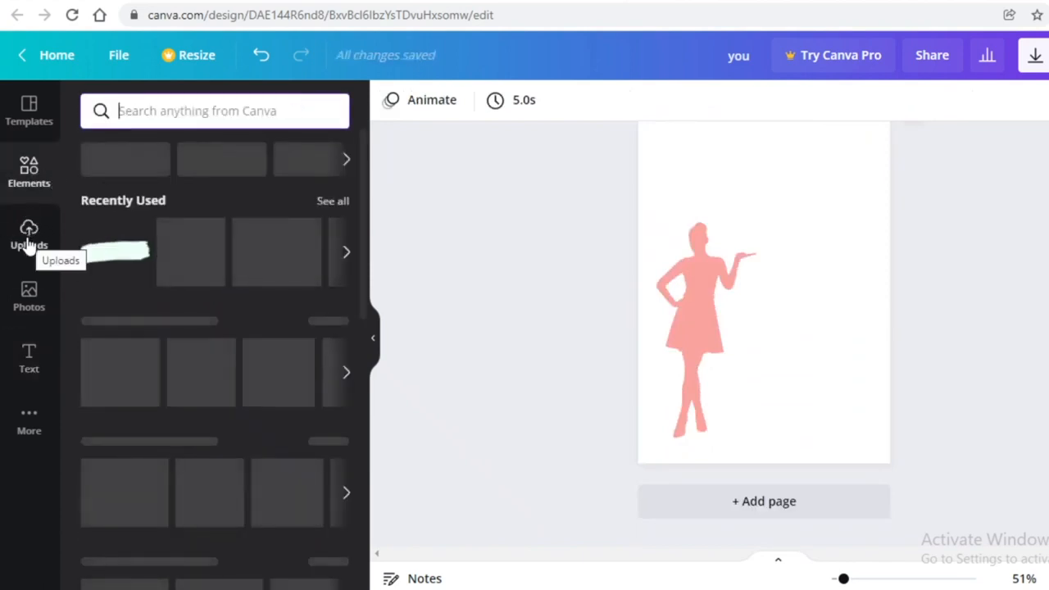
pyautogui.click(167, 323)
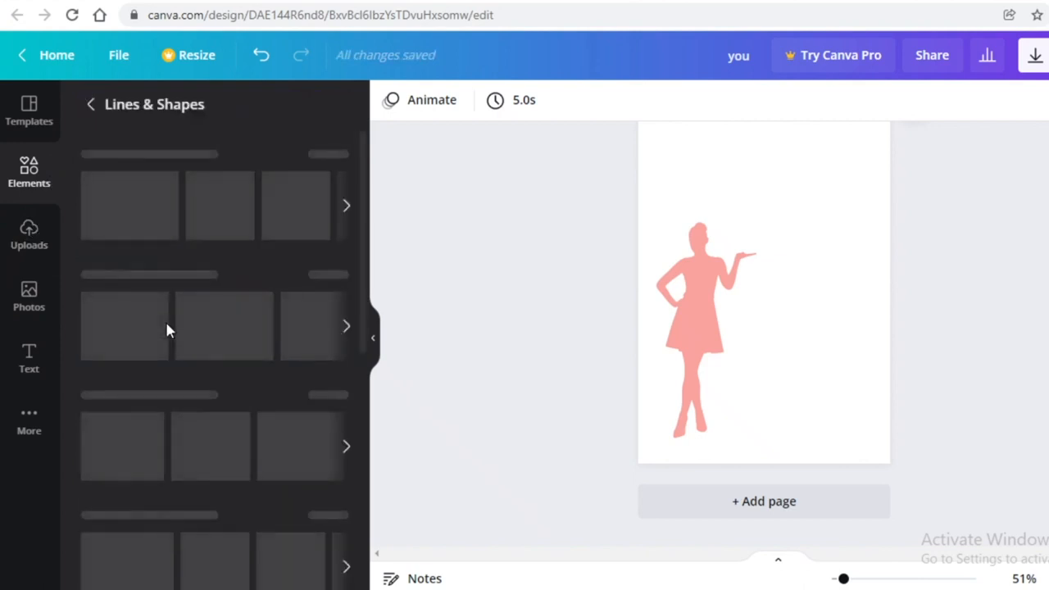
pyautogui.click(104, 171)
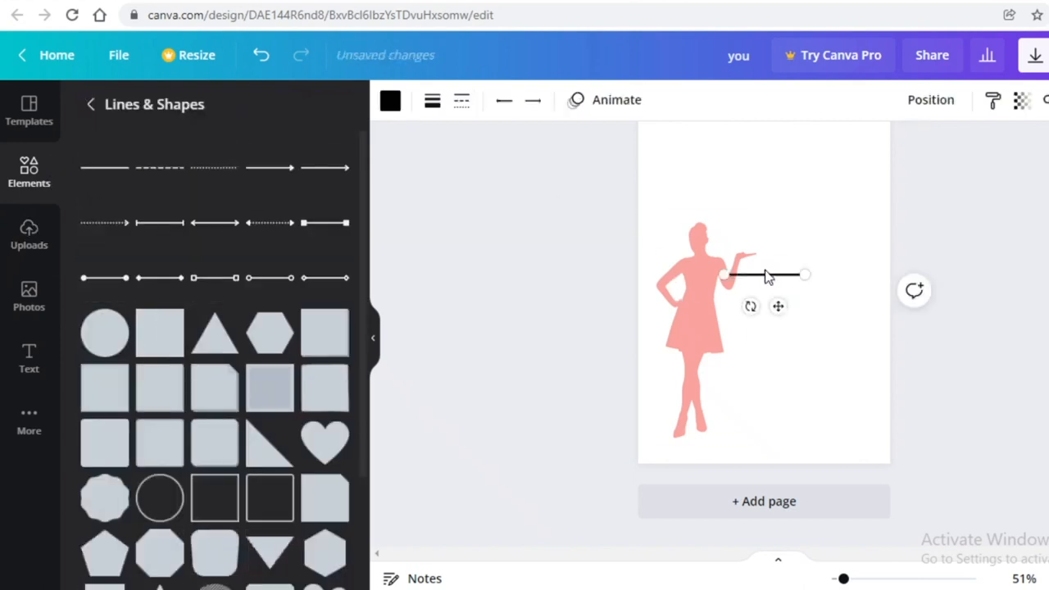
pyautogui.moveTo(767, 275); pyautogui.dragTo(854, 214)
pyautogui.click(787, 344)
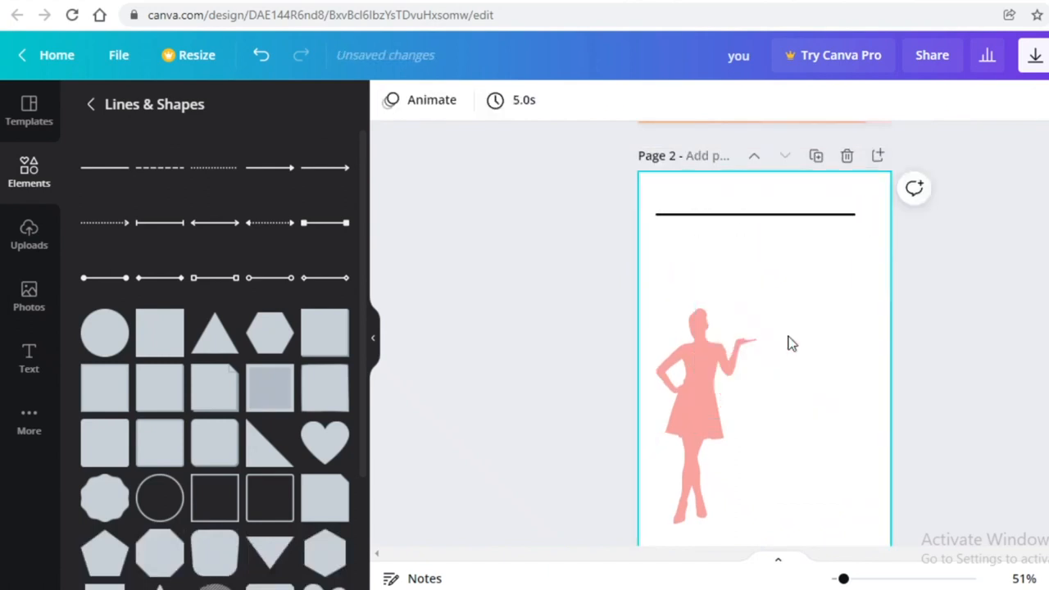
# Recolour the line orange and stretch it toward the right edge
pyautogui.click(789, 216)
pyautogui.click(390, 100)
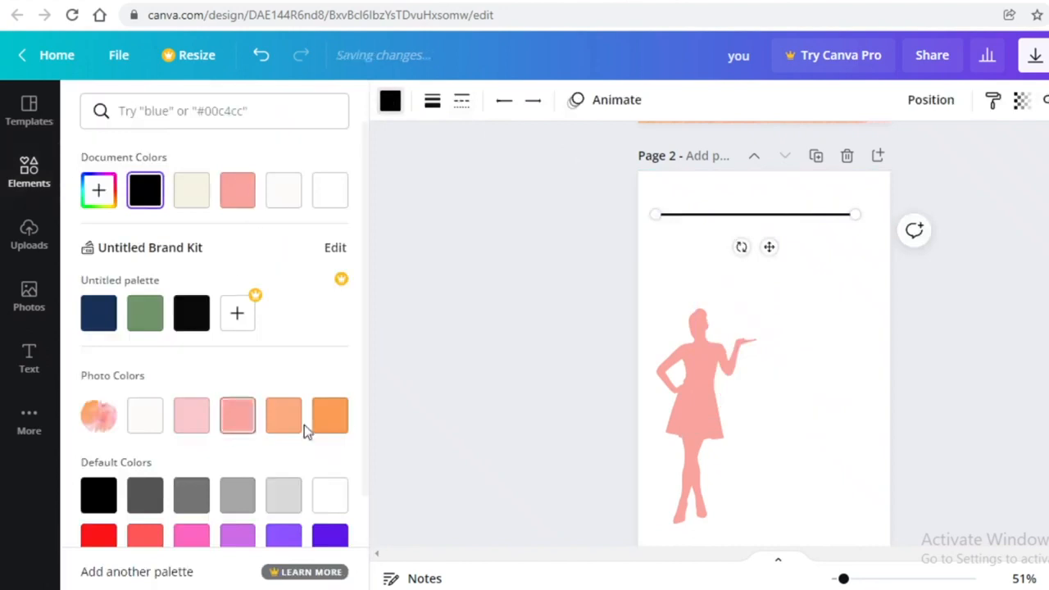
pyautogui.click(330, 415)
pyautogui.scroll(5, 801, 262)
pyautogui.click(801, 262)
pyautogui.scroll(-3, 901, 333)
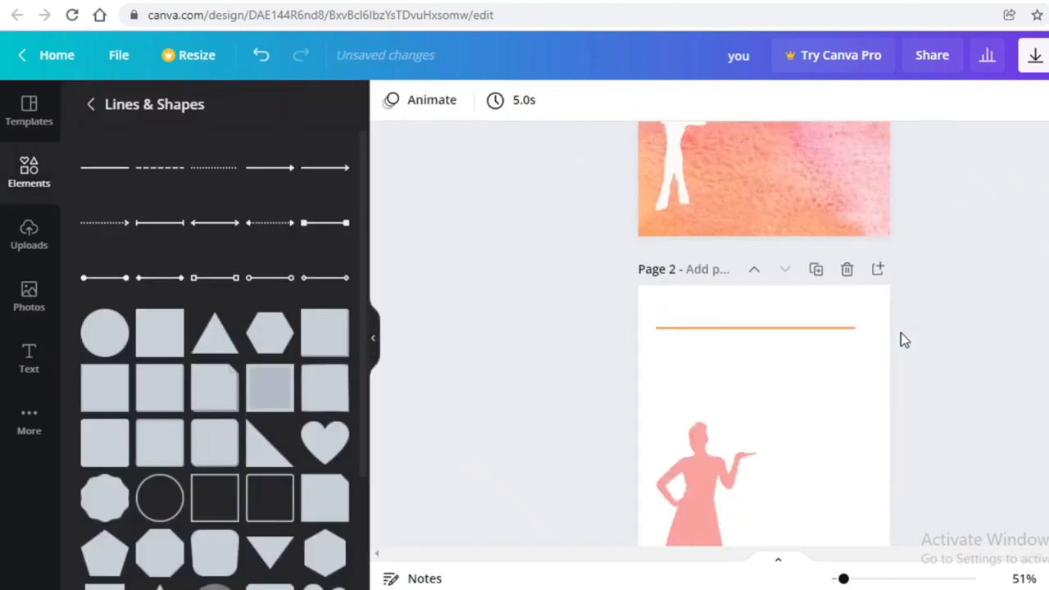
pyautogui.click(826, 325)
pyautogui.moveTo(858, 327)
pyautogui.mouseDown()
pyautogui.moveTo(870, 329)
pyautogui.moveTo(845, 329)
pyautogui.mouseUp()
# Paste a copy of the orange line just below the first
pyautogui.click(1011, 324)
pyautogui.scroll(-2, 855, 229)
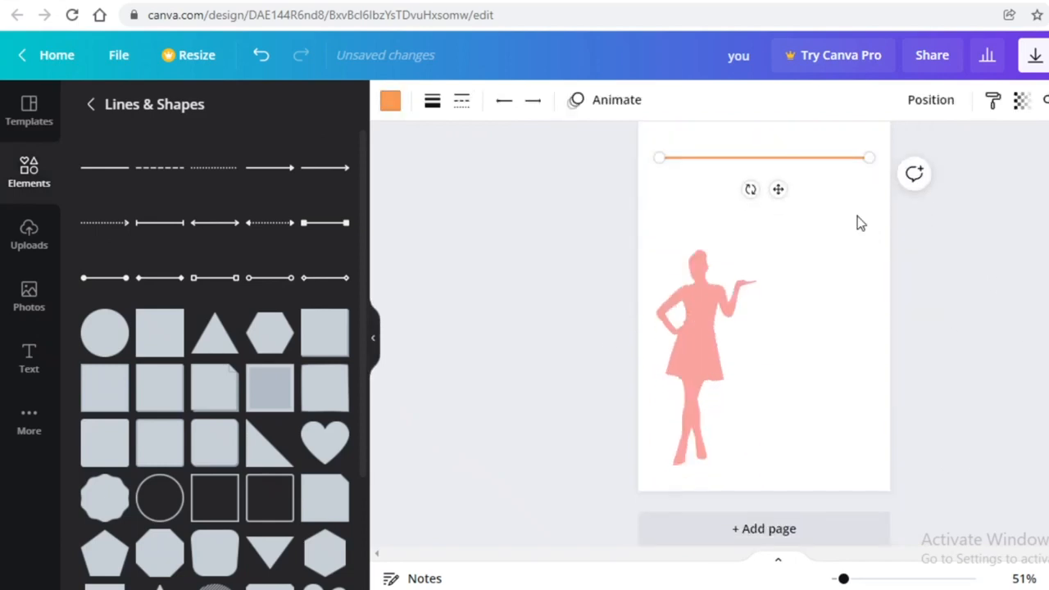
pyautogui.hotkey('ctrl', 'v')
pyautogui.moveTo(816, 171); pyautogui.dragTo(810, 171)
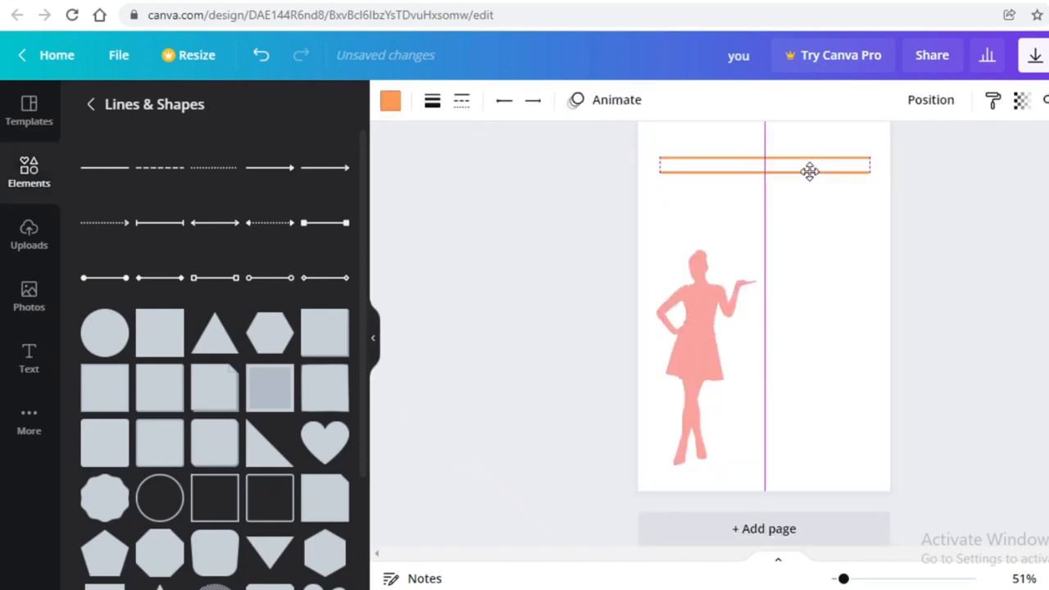
# Copy the two orange lines and place the copy below them, making four ruled lines
pyautogui.moveTo(810, 171); pyautogui.dragTo(810, 172)
pyautogui.moveTo(715, 211); pyautogui.dragTo(714, 138)
pyautogui.hotkey('ctrl', 'c')
pyautogui.hotkey('ctrl', 'v')
pyautogui.click(738, 195)
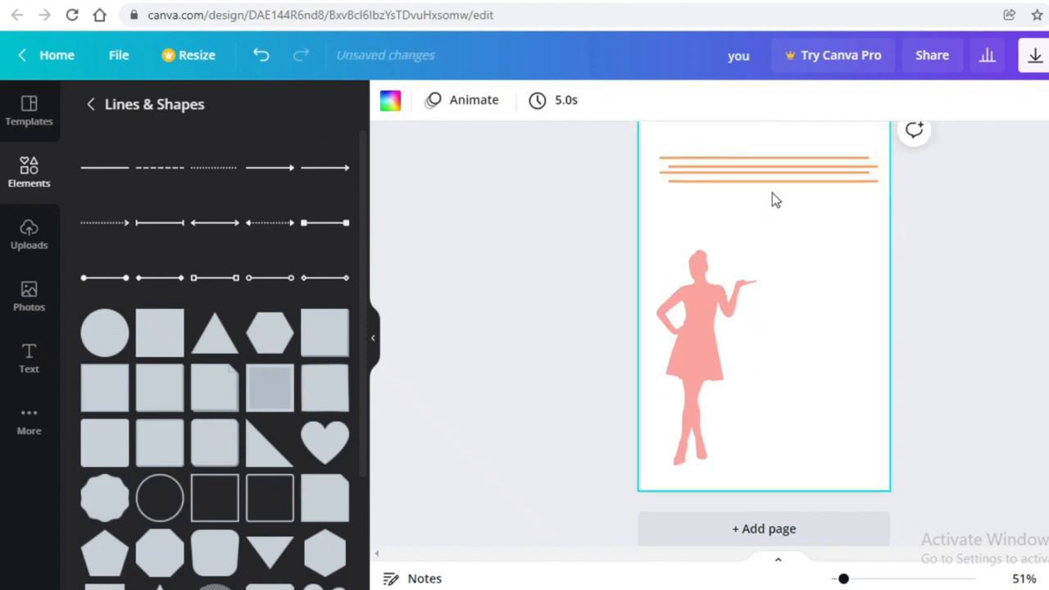
pyautogui.click(261, 54)
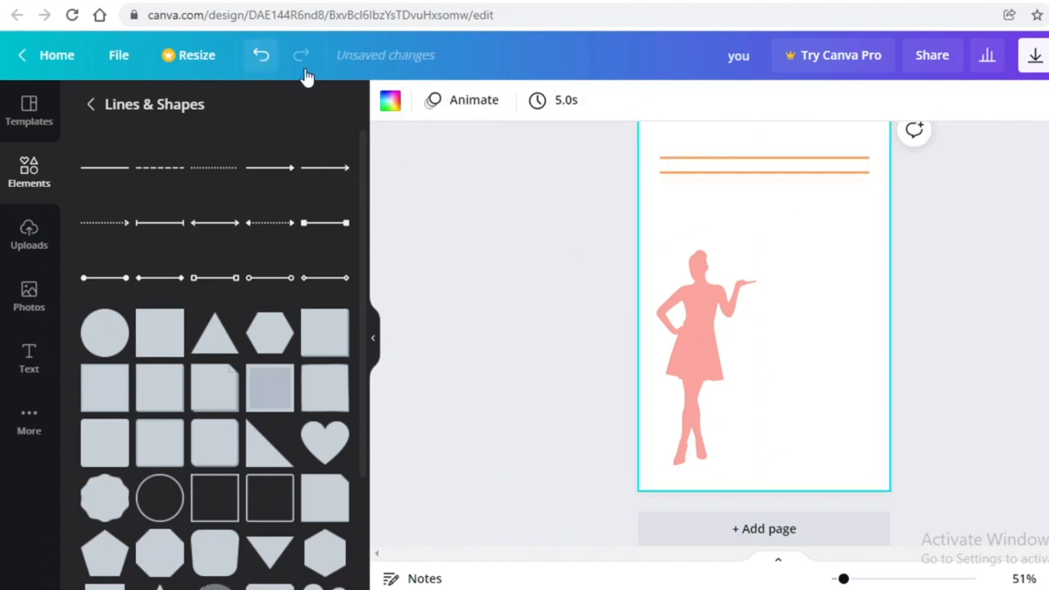
pyautogui.click(809, 141)
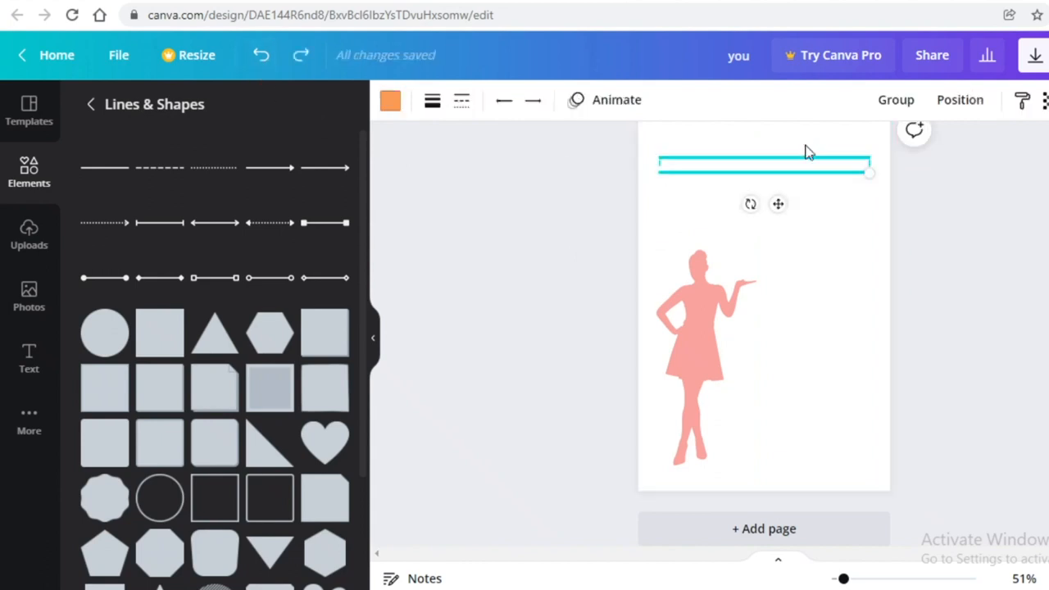
pyautogui.hotkey('ctrl', 'v')
pyautogui.moveTo(783, 212); pyautogui.dragTo(776, 234)
# Duplicate the four lines with Ctrl+D and position the copies below, making eight
pyautogui.scroll(5, 990, 311)
pyautogui.scroll(-3, 988, 316)
pyautogui.moveTo(777, 458); pyautogui.dragTo(801, 318)
pyautogui.hotkey('ctrl', 'd')
pyautogui.scroll(-2, 888, 356)
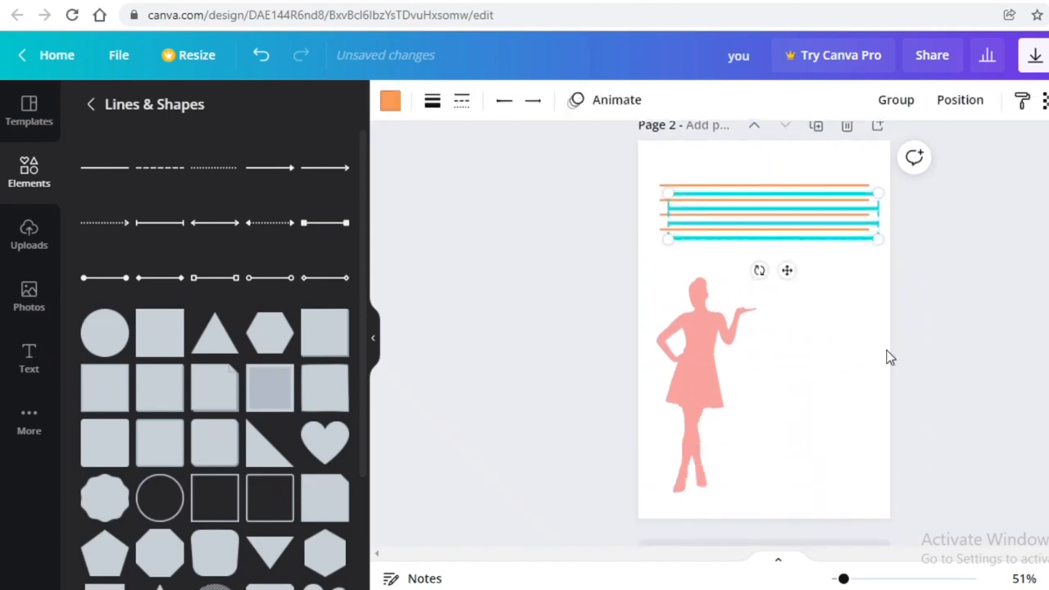
pyautogui.moveTo(783, 270); pyautogui.dragTo(778, 315)
pyautogui.moveTo(774, 322); pyautogui.dragTo(793, 128)
pyautogui.click(904, 308)
# Move the eight lines lower and duplicate three more lines beneath them
pyautogui.scroll(-1, 904, 307)
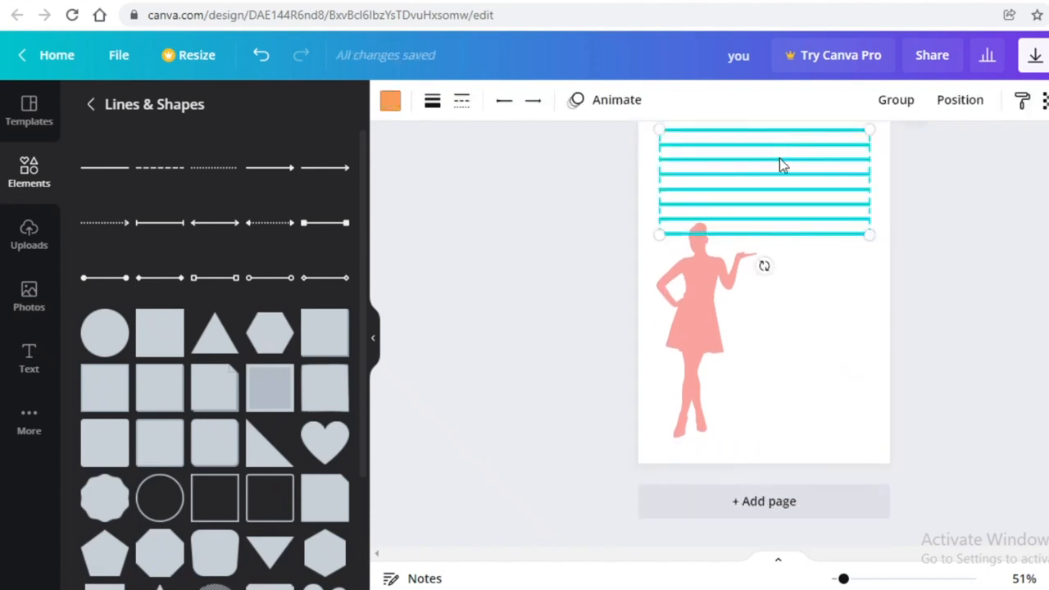
pyautogui.scroll(1, 845, 308)
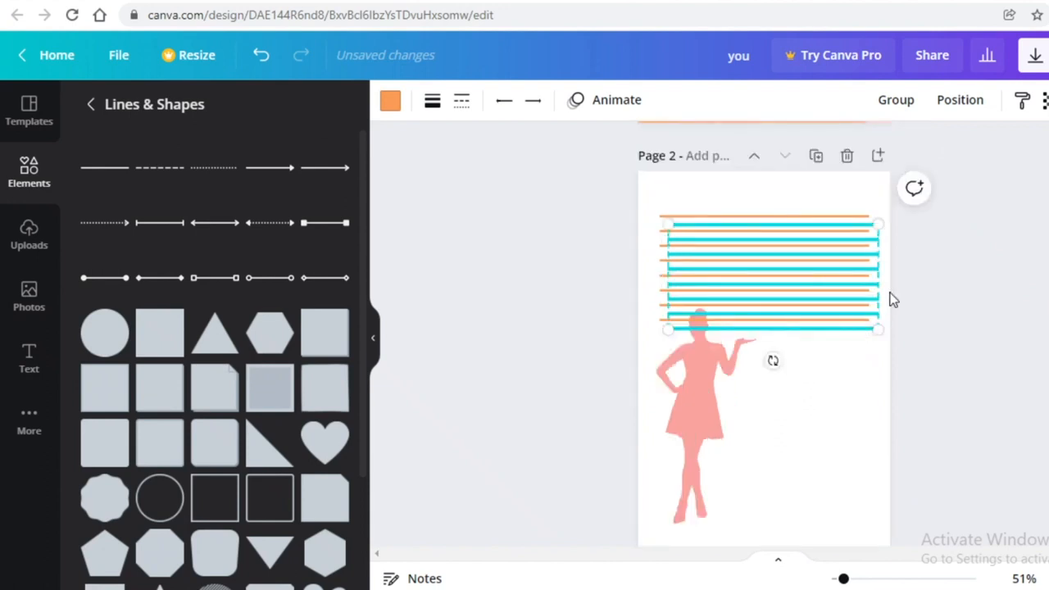
pyautogui.moveTo(879, 268); pyautogui.dragTo(868, 369)
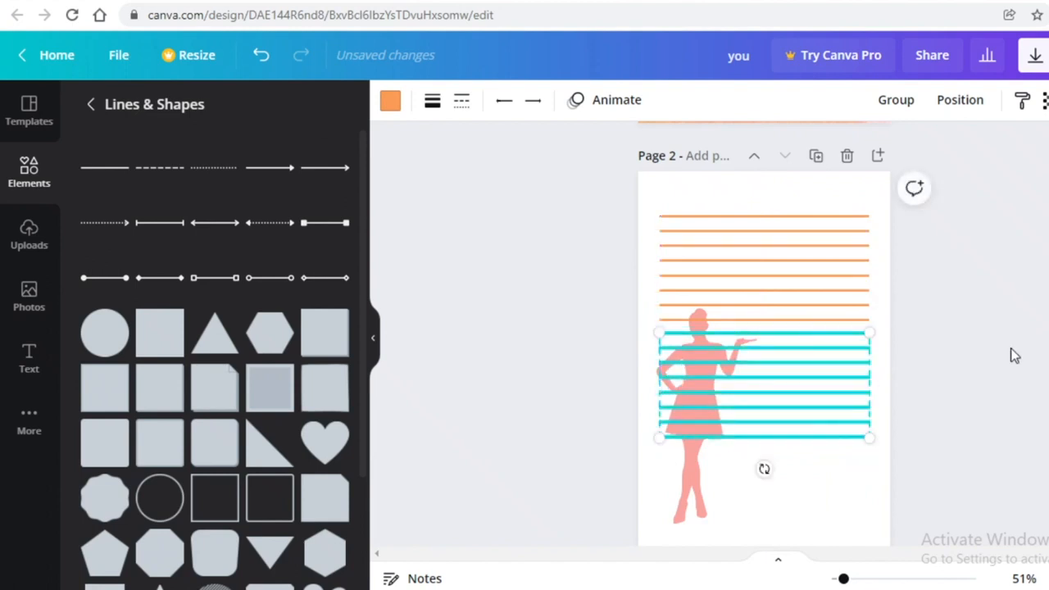
pyautogui.hotkey('ctrl', 'd')
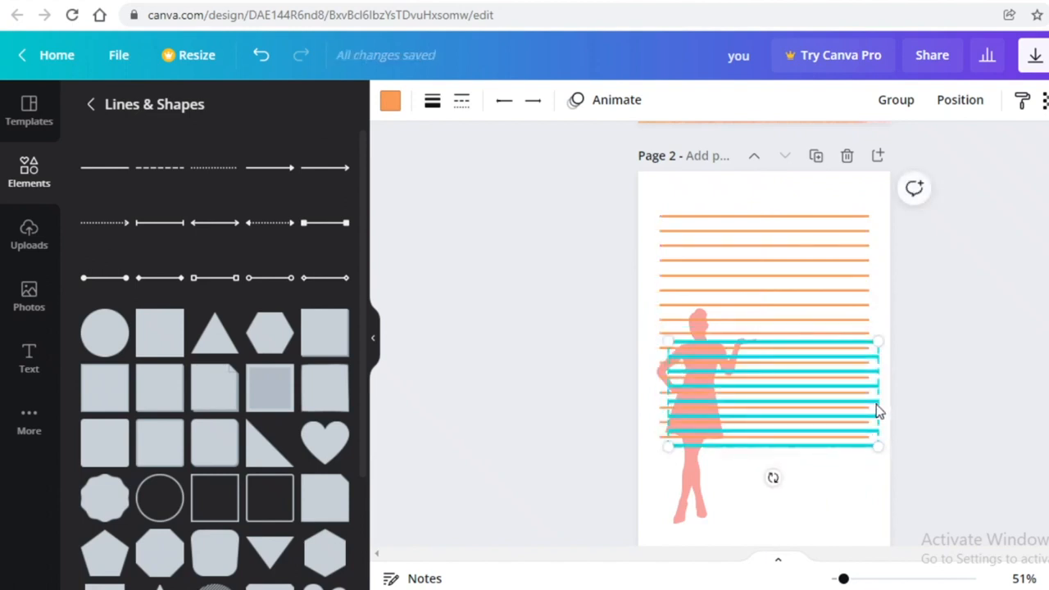
pyautogui.moveTo(877, 404); pyautogui.dragTo(863, 510)
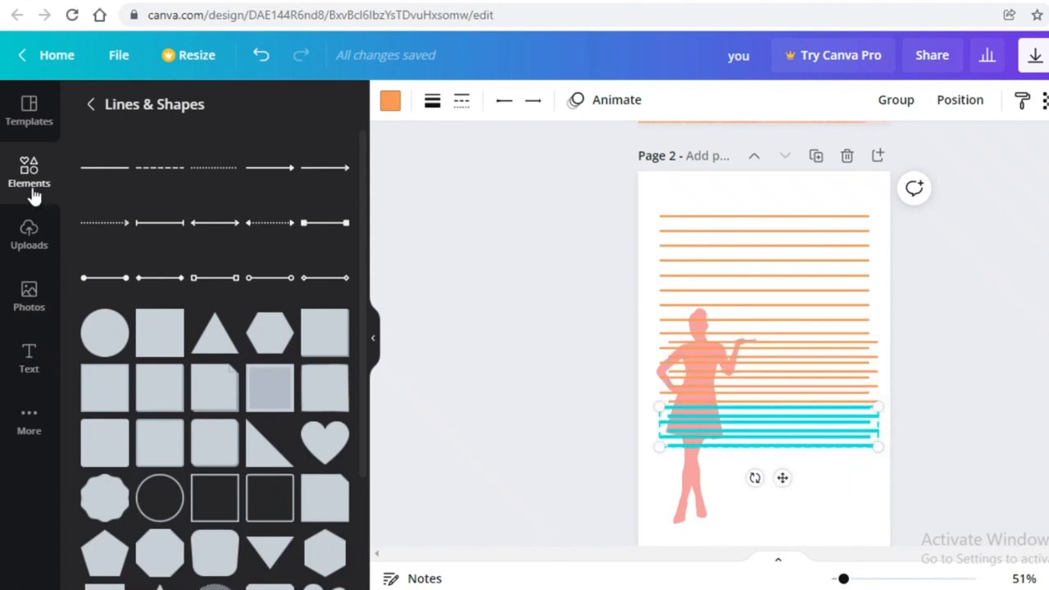
pyautogui.click(259, 54)
pyautogui.scroll(-2, 787, 295)
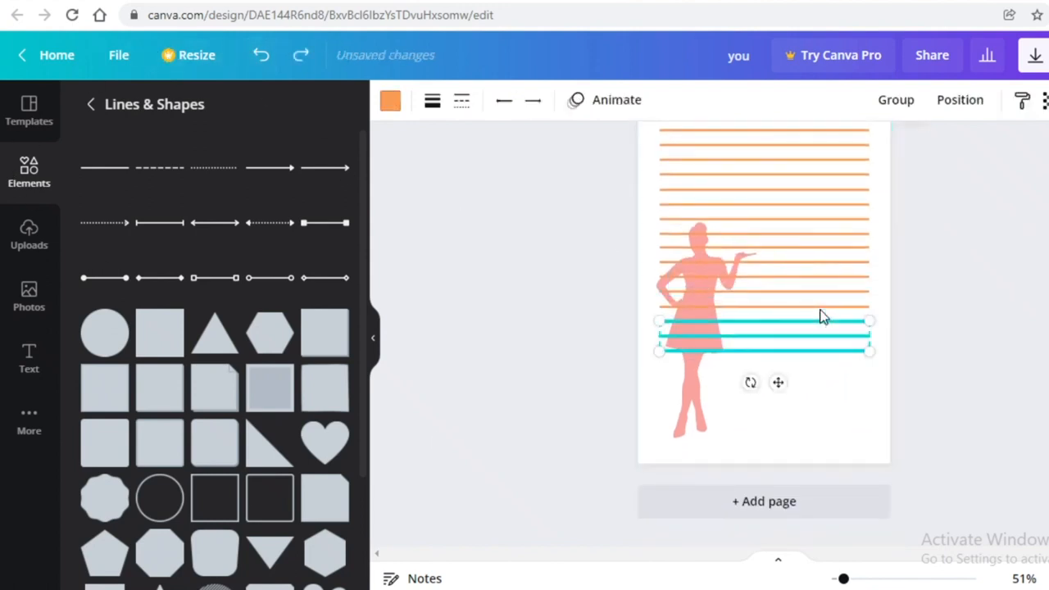
pyautogui.hotkey('ctrl', 'd')
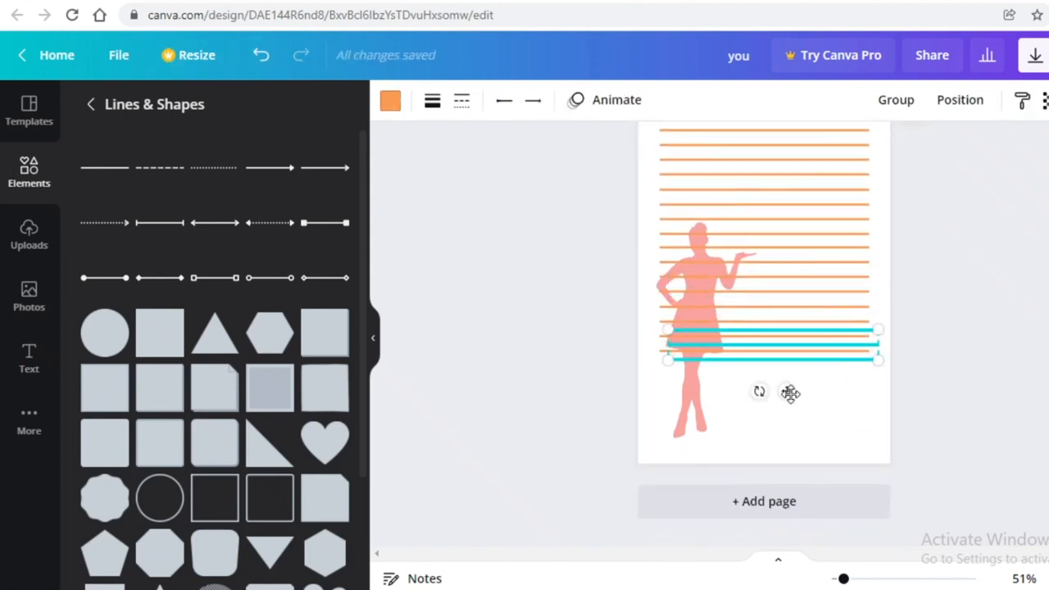
pyautogui.moveTo(790, 394); pyautogui.dragTo(779, 430)
pyautogui.click(704, 414)
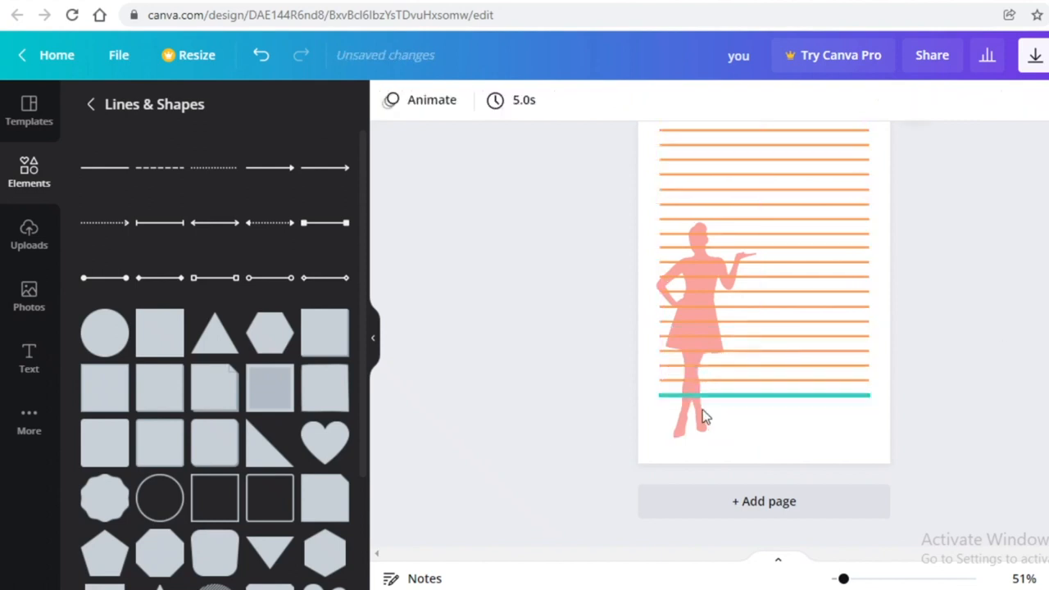
# Select all the ruled lines and shift them slightly lower on page 2
pyautogui.scroll(3, 783, 221)
pyautogui.scroll(-3, 807, 357)
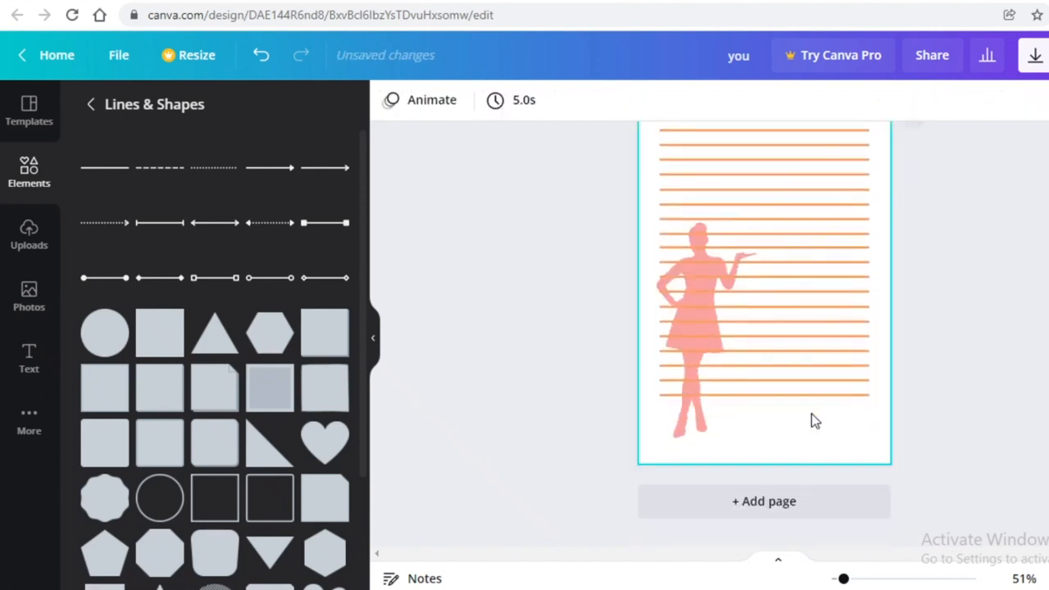
pyautogui.moveTo(806, 414); pyautogui.dragTo(800, 124)
pyautogui.moveTo(782, 232); pyautogui.dragTo(775, 245)
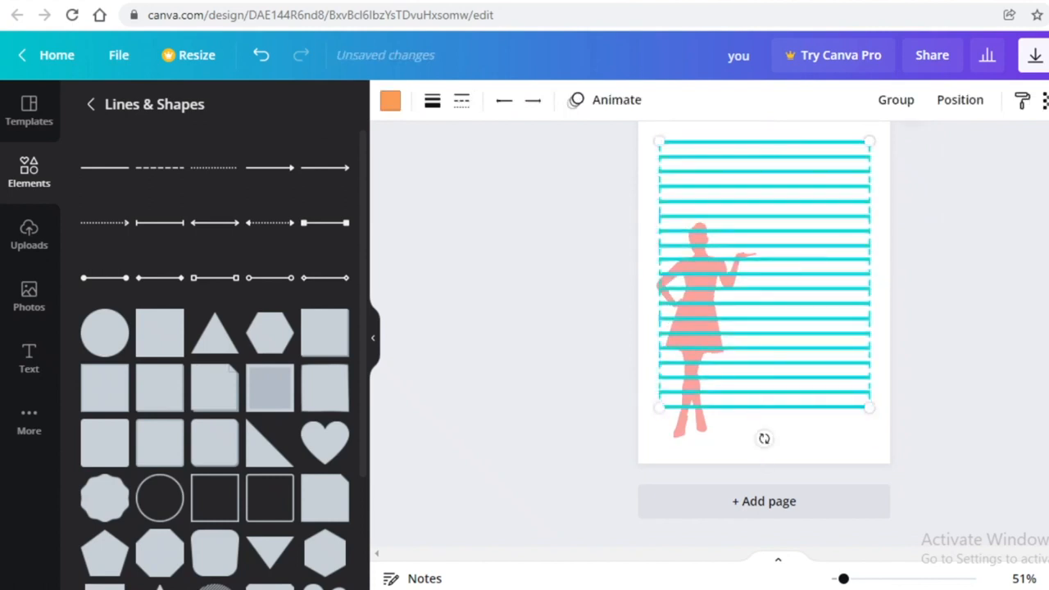
# Move the woman silhouette right, over the ruled lines on page 2
pyautogui.click(682, 460)
pyautogui.moveTo(683, 429); pyautogui.dragTo(825, 433)
pyautogui.rightClick(826, 434)
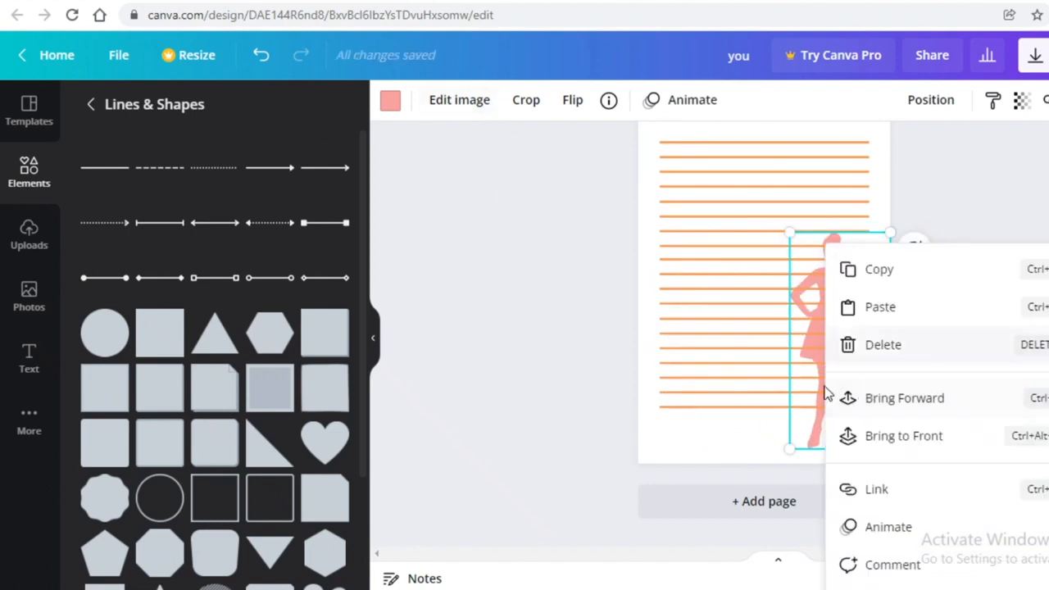
pyautogui.click(481, 402)
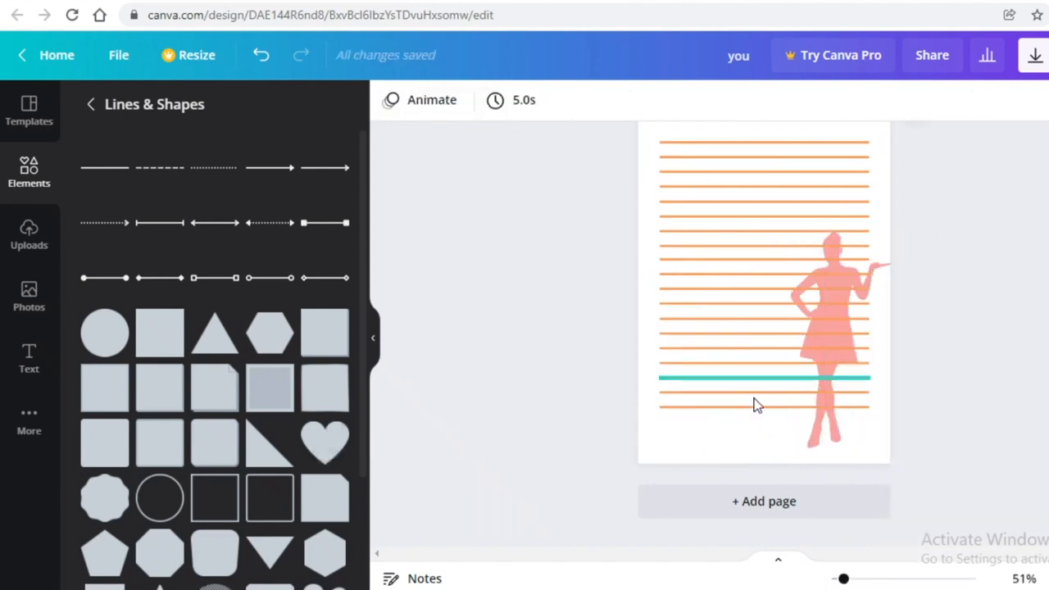
# Flip the silhouette horizontally so it faces left
pyautogui.click(803, 433)
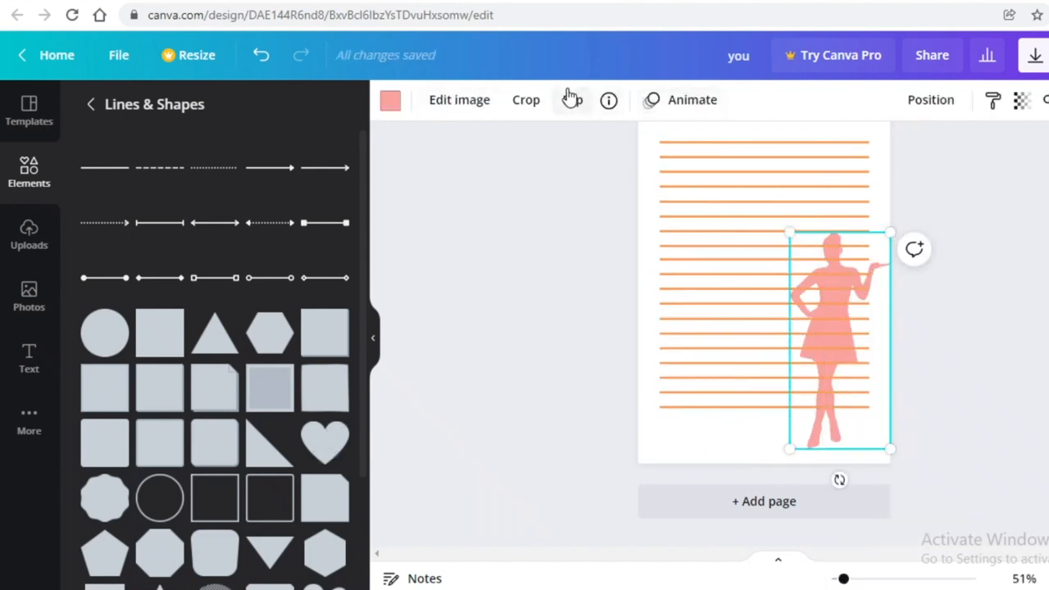
pyautogui.click(571, 97)
pyautogui.click(609, 147)
pyautogui.scroll(3, 941, 363)
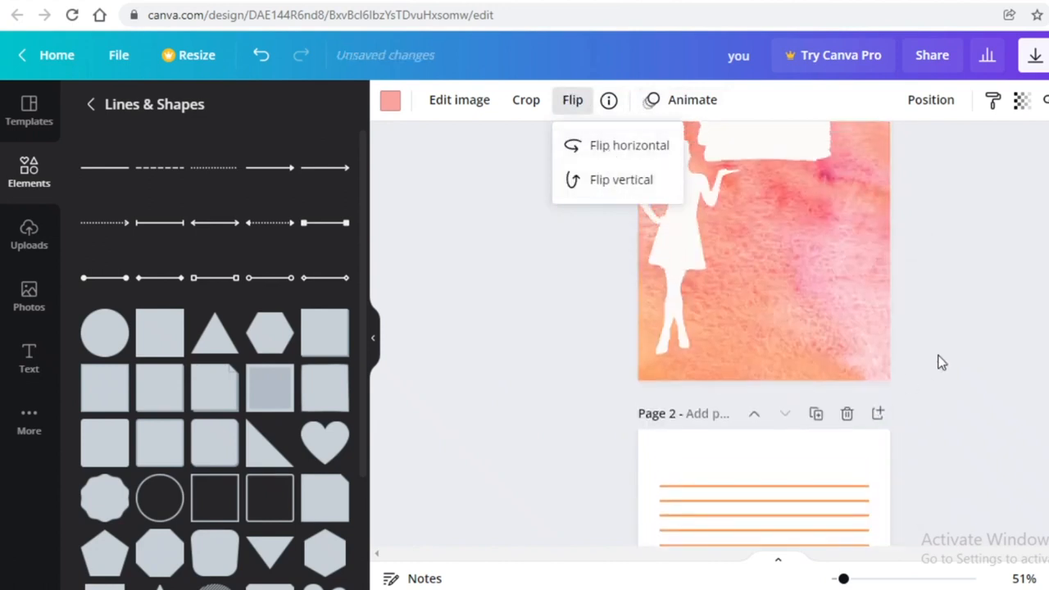
pyautogui.scroll(-5, 938, 377)
pyautogui.click(863, 441)
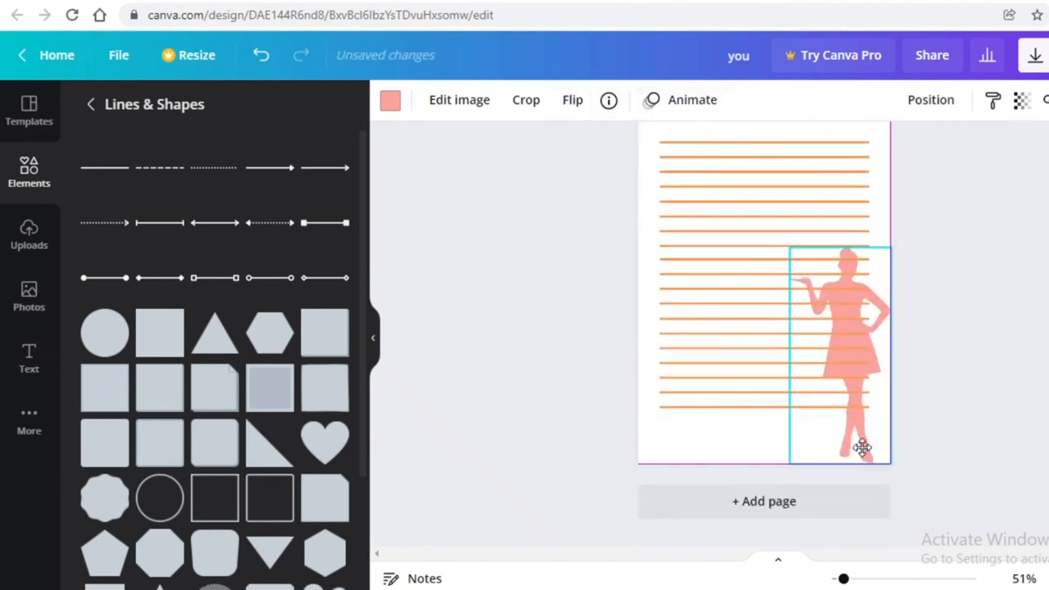
# Set the silhouette's transparency to 56
pyautogui.click(1022, 102)
pyautogui.click(917, 156)
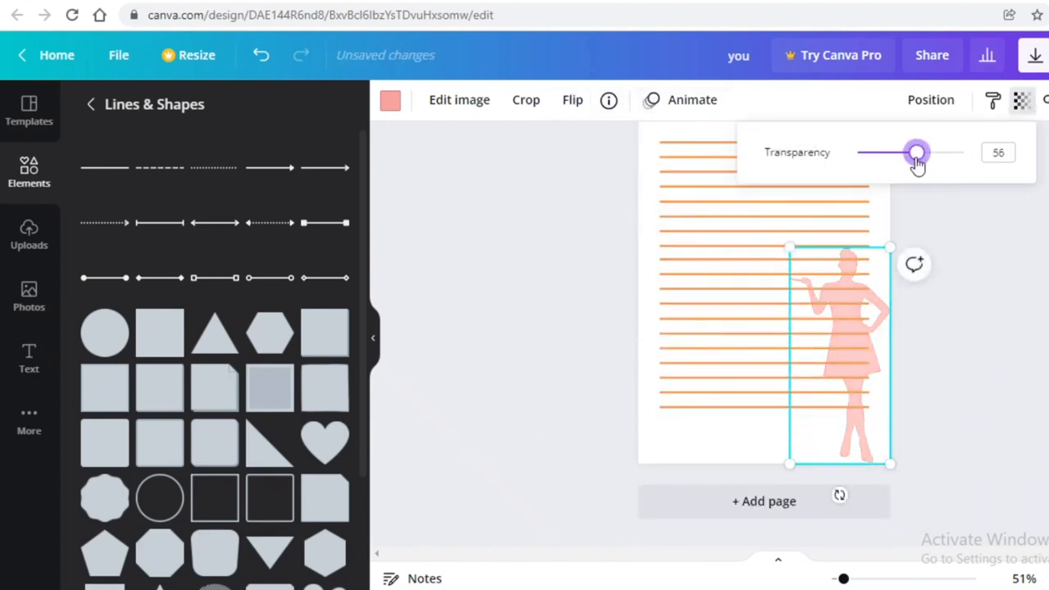
pyautogui.click(977, 228)
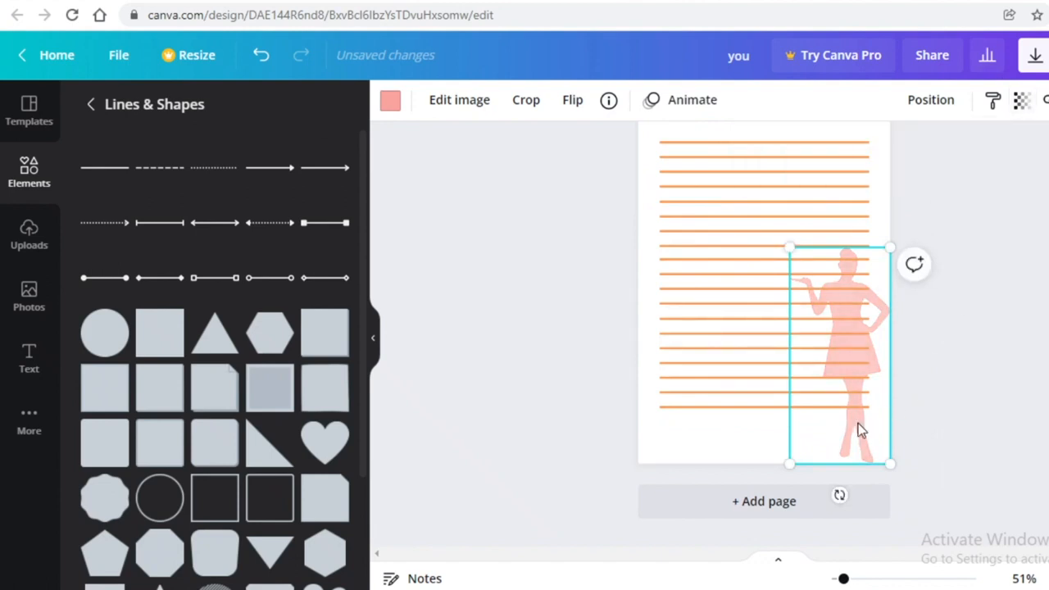
pyautogui.moveTo(858, 435); pyautogui.dragTo(865, 442)
pyautogui.click(1007, 358)
pyautogui.scroll(2, 1007, 359)
pyautogui.scroll(-2, 1007, 358)
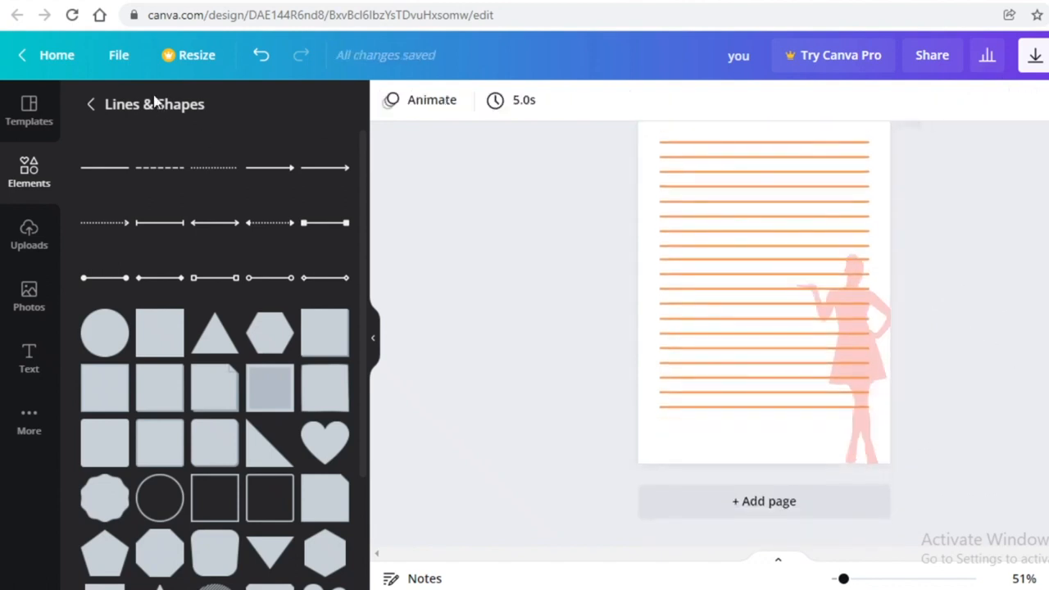
# Search Elements for 'girl power' and browse the Graphics results of illustrated women
pyautogui.click(29, 175)
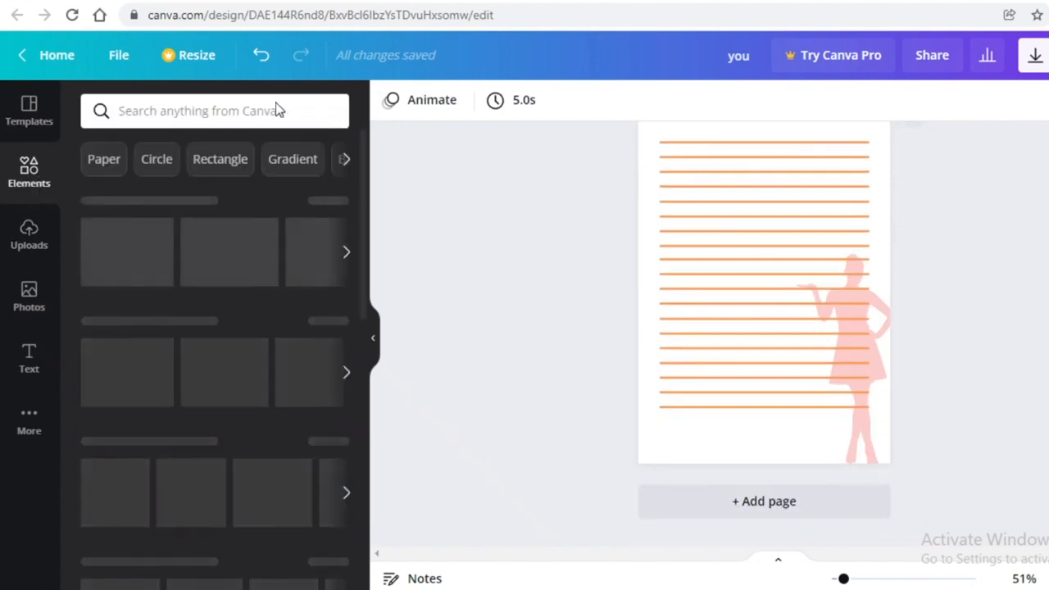
pyautogui.click(278, 105)
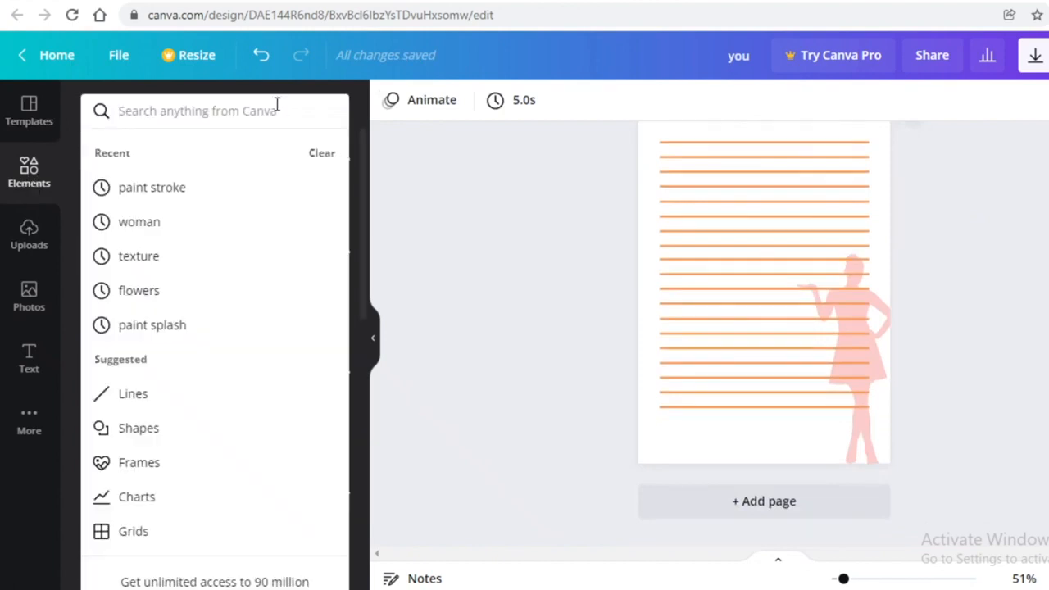
pyautogui.write('gir')
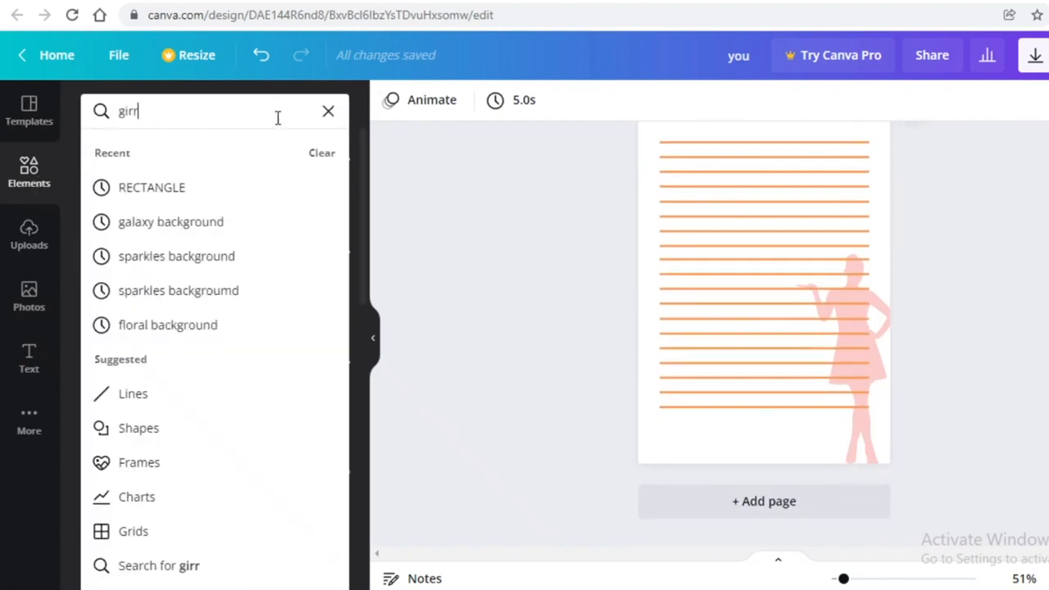
pyautogui.write('r')
pyautogui.press('BackSpace')
pyautogui.write('l power')
pyautogui.press('Return')
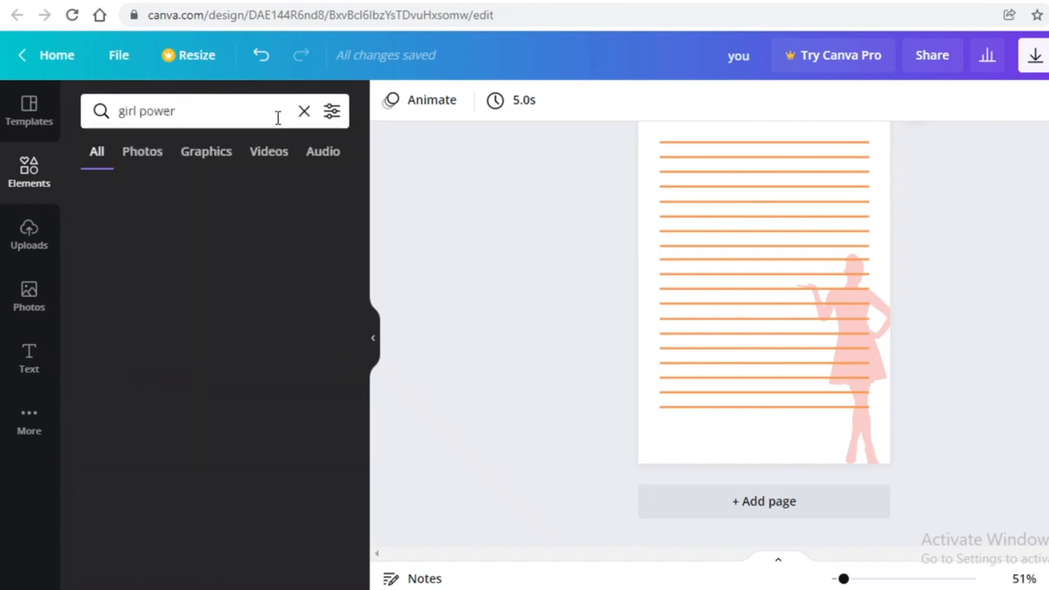
pyautogui.click(221, 158)
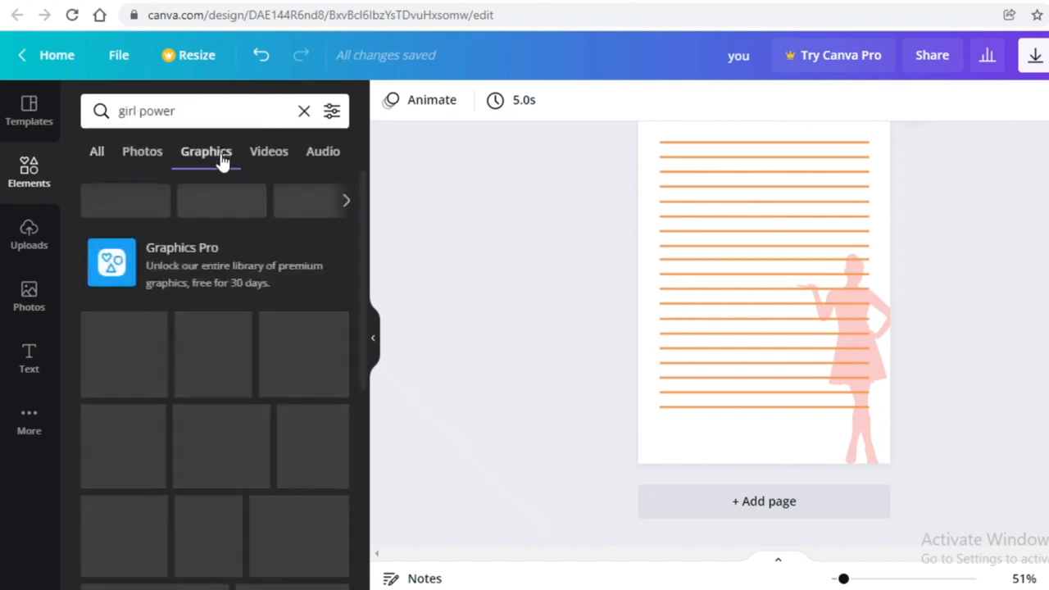
pyautogui.scroll(-5, 208, 388)
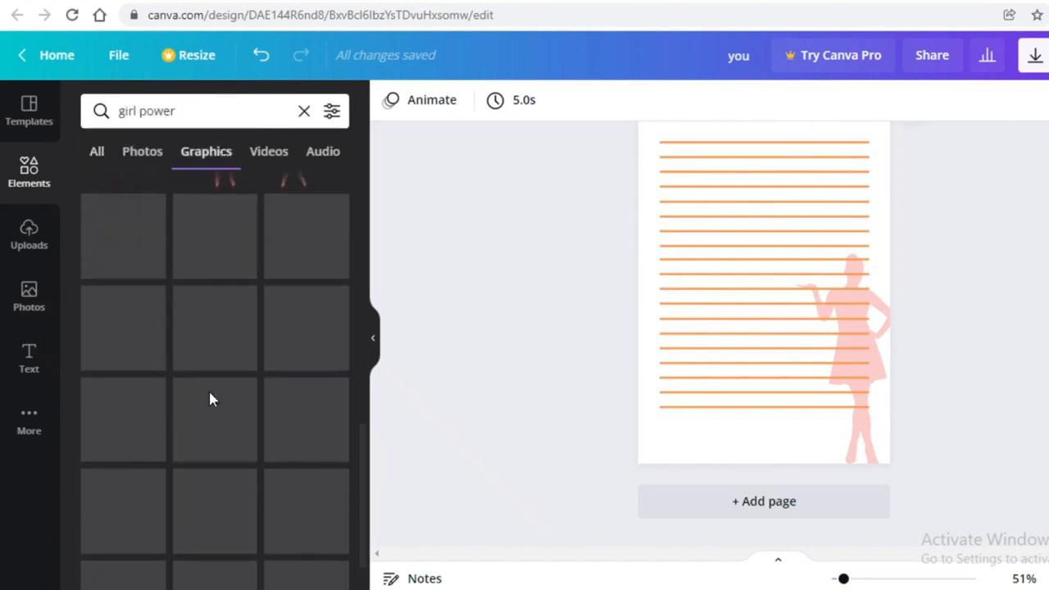
pyautogui.scroll(-3, 205, 393)
pyautogui.scroll(-2, 203, 400)
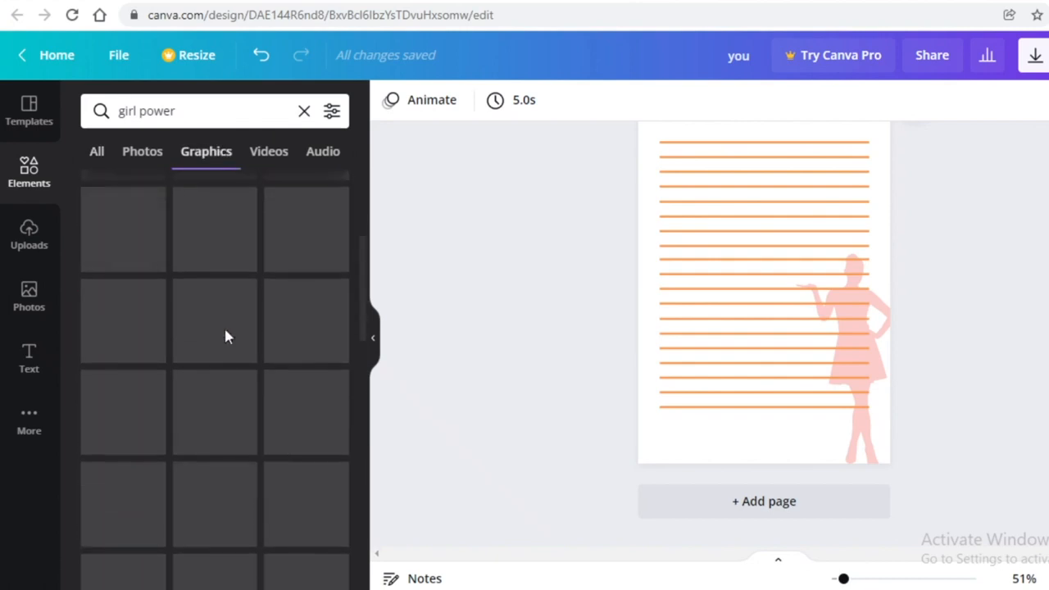
pyautogui.scroll(10, 204, 348)
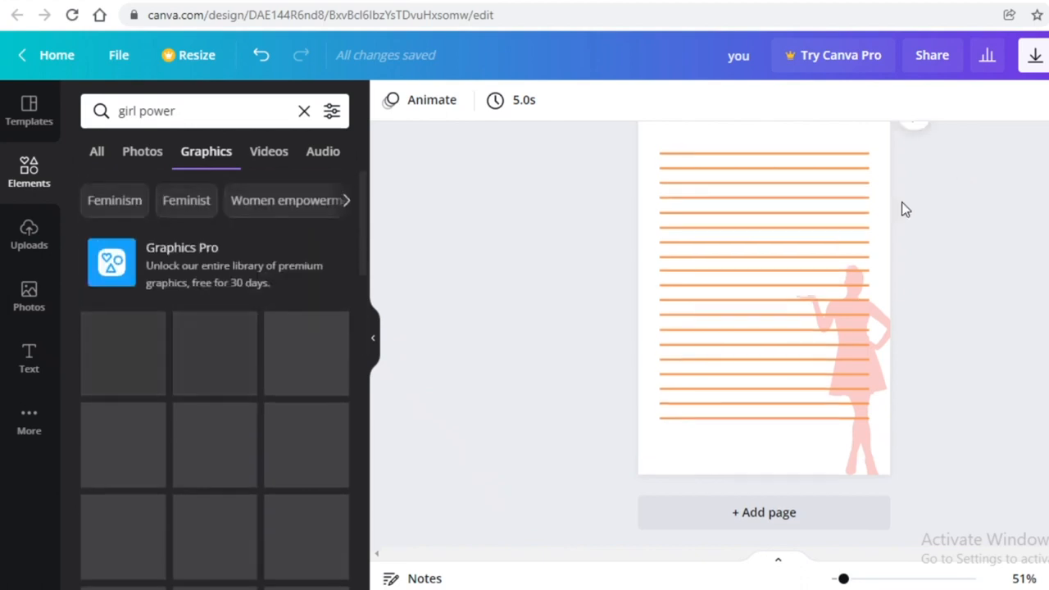
pyautogui.scroll(5, 902, 206)
pyautogui.scroll(-3, 680, 321)
pyautogui.scroll(-3, 764, 344)
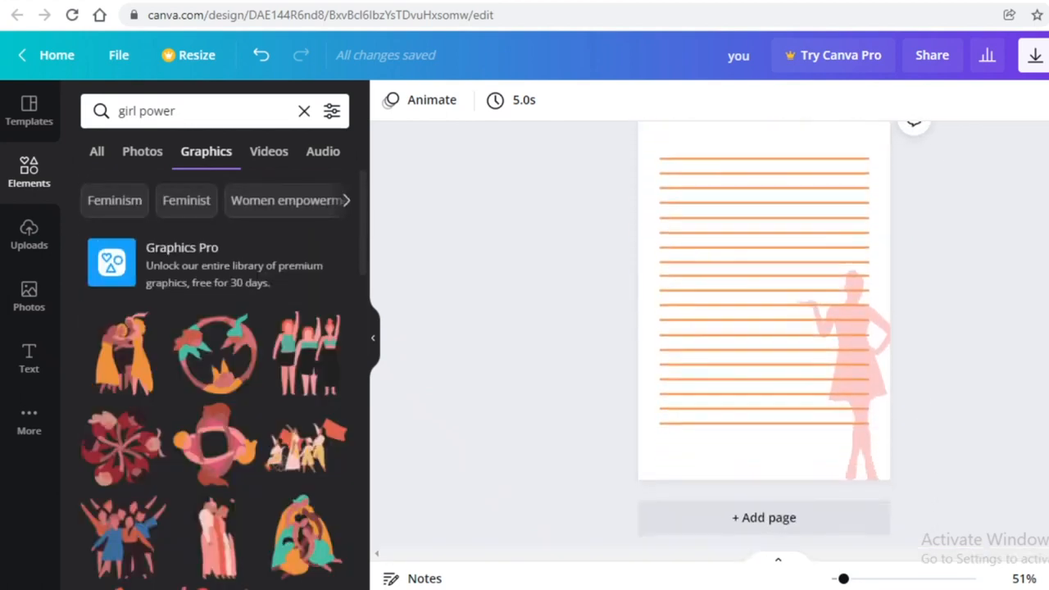
pyautogui.scroll(5, 602, 392)
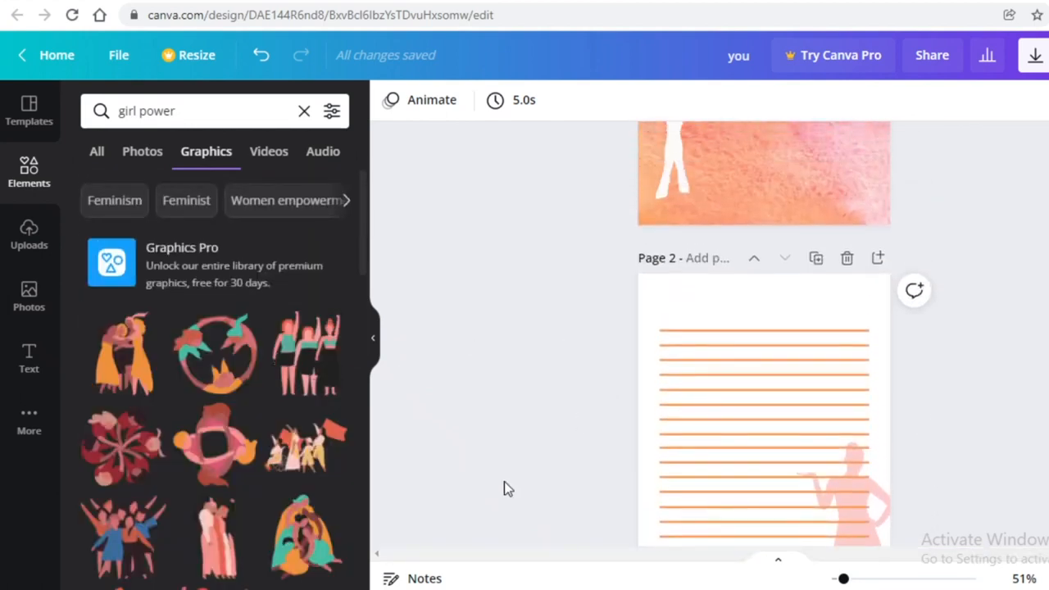
pyautogui.scroll(-5, 503, 487)
pyautogui.scroll(-10, 269, 289)
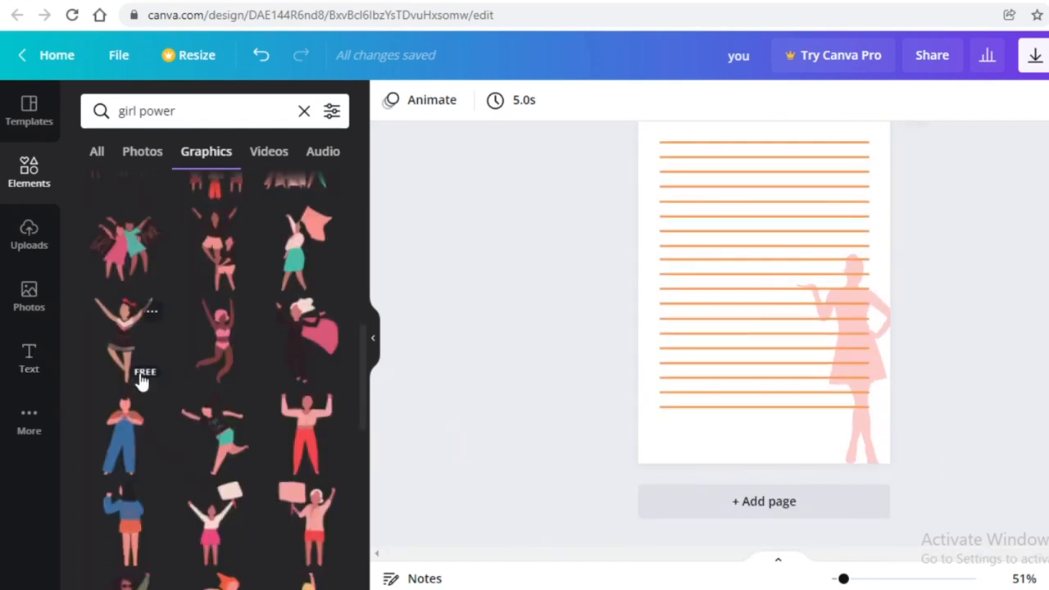
pyautogui.scroll(3, 145, 382)
# Duplicate the lined silhouette page five times to create pages 3 through 7
pyautogui.click(858, 439)
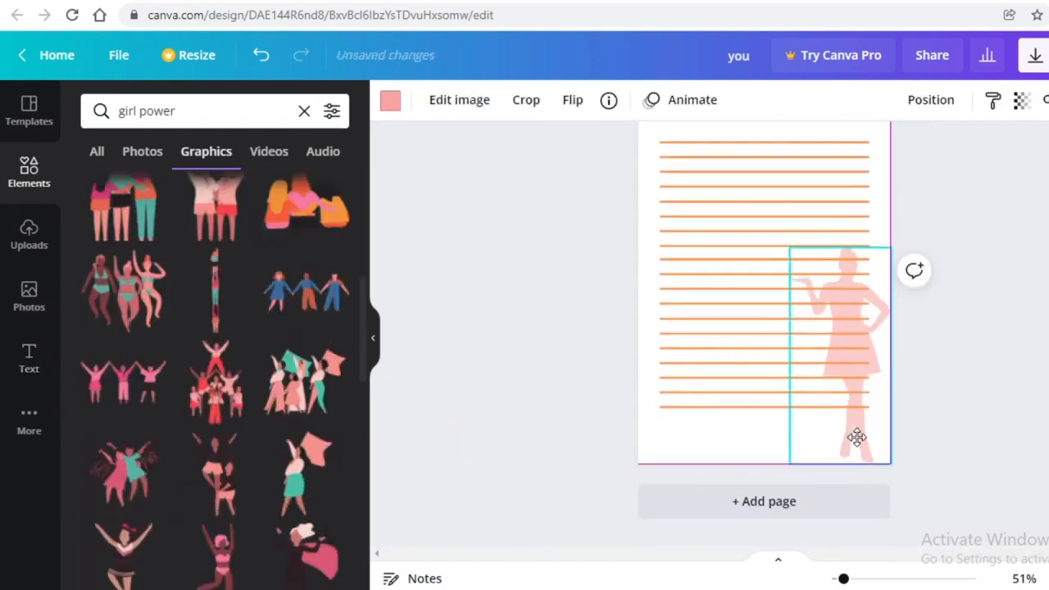
pyautogui.click(1023, 381)
pyautogui.scroll(2, 1023, 381)
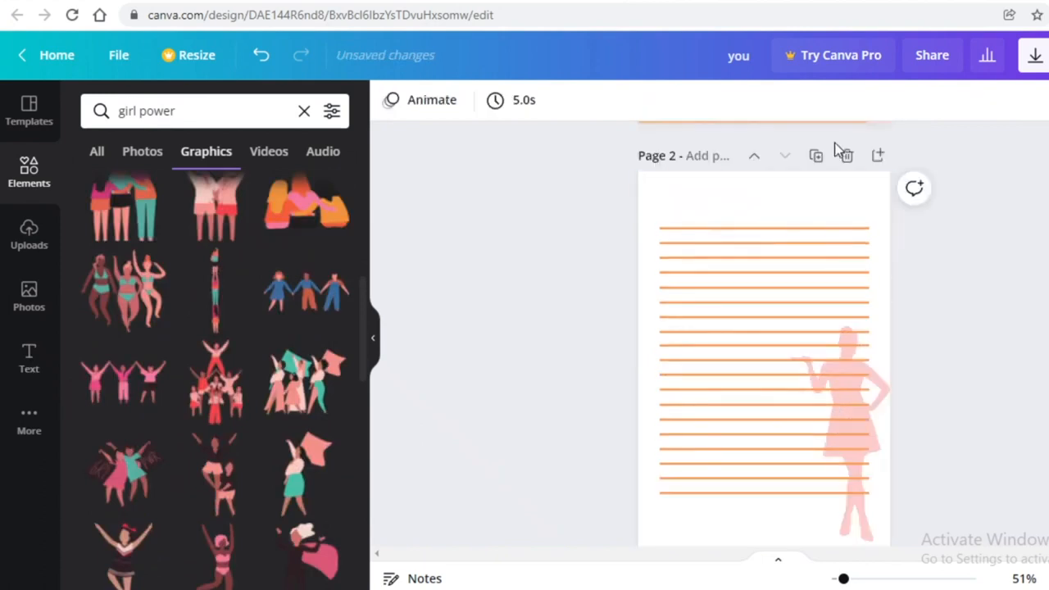
pyautogui.click(818, 158)
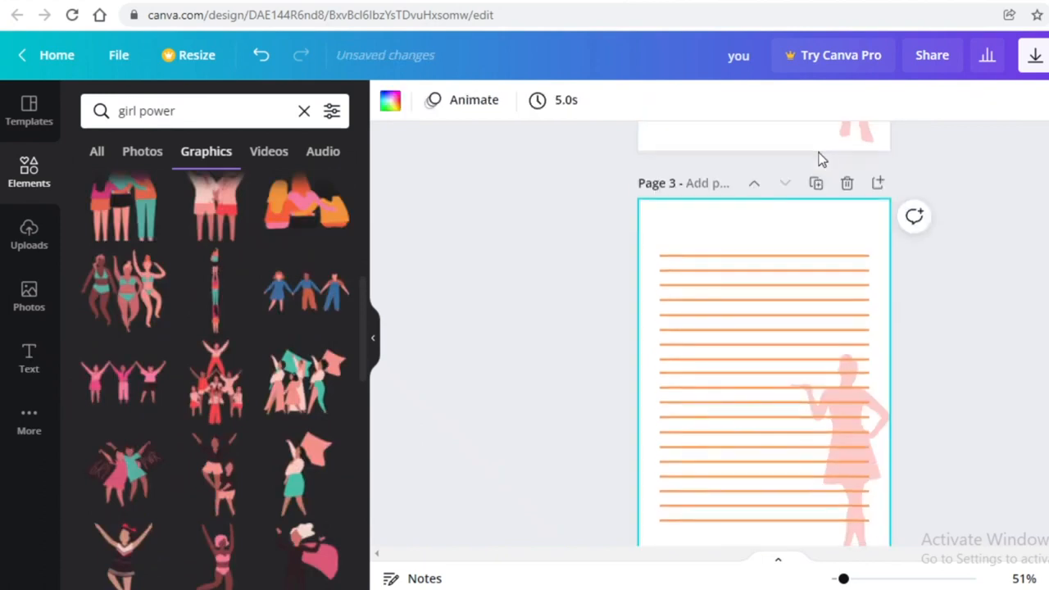
pyautogui.click(815, 187)
pyautogui.click(814, 188)
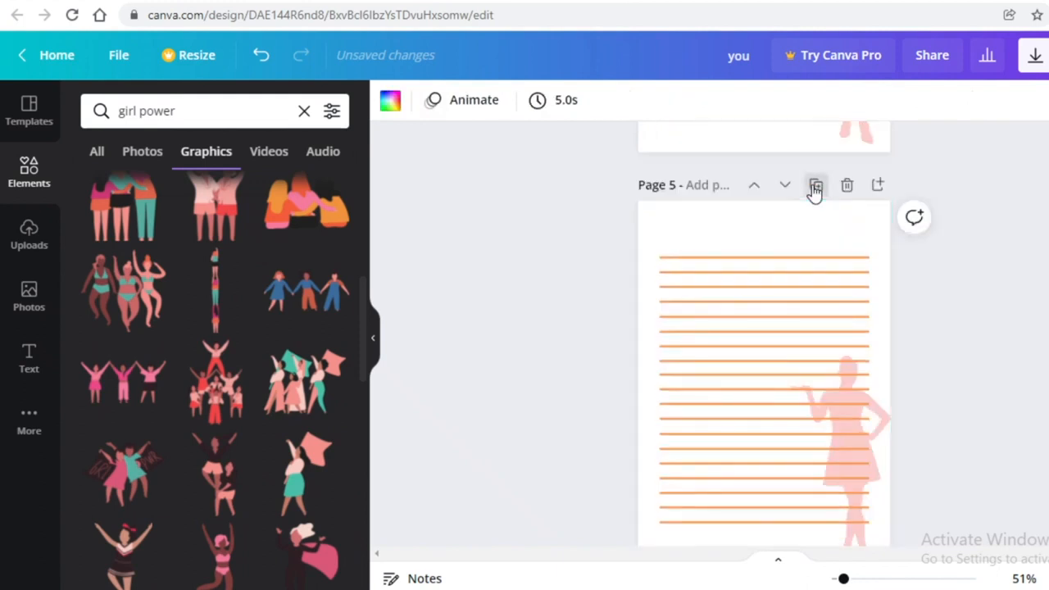
pyautogui.click(815, 184)
pyautogui.click(818, 214)
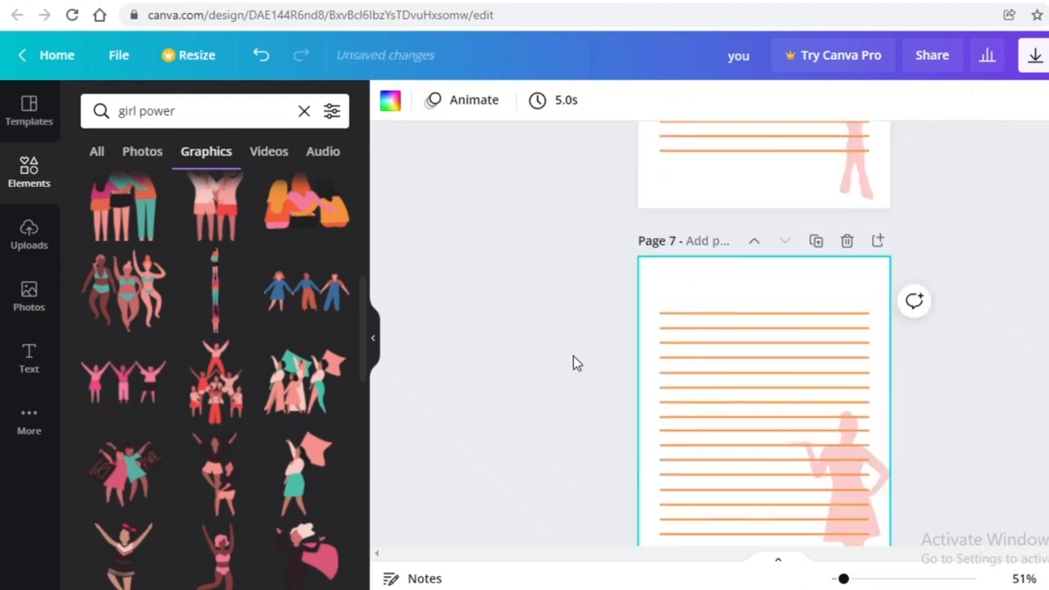
# Clear the 'girl power' search so Elements shows its default categories
pyautogui.scroll(-2, 541, 375)
pyautogui.scroll(-5, 129, 460)
pyautogui.scroll(3, 131, 461)
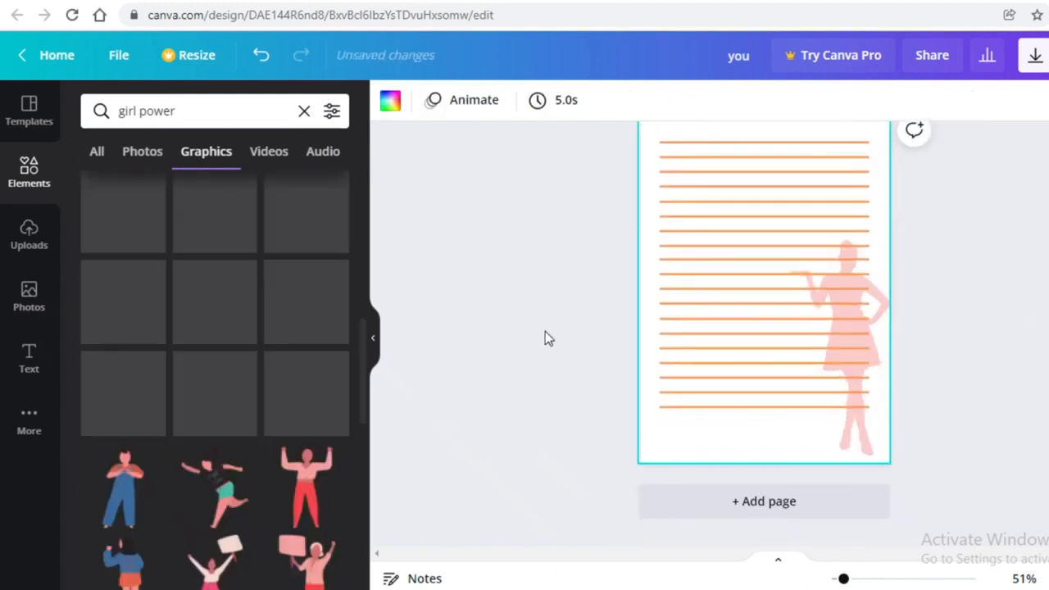
pyautogui.scroll(15, 783, 336)
pyautogui.scroll(8, 773, 308)
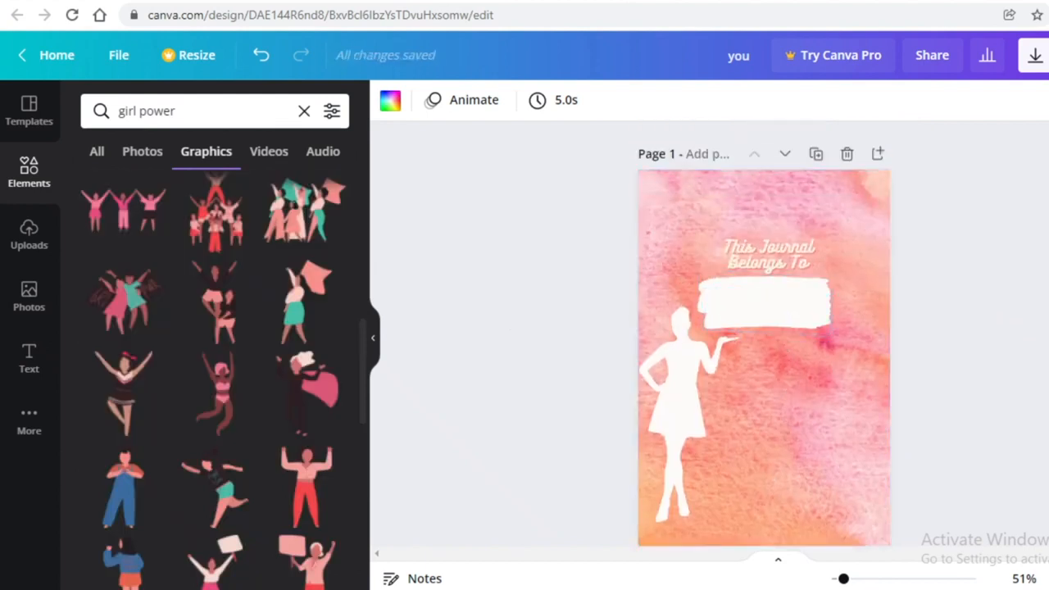
pyautogui.scroll(-10, 164, 394)
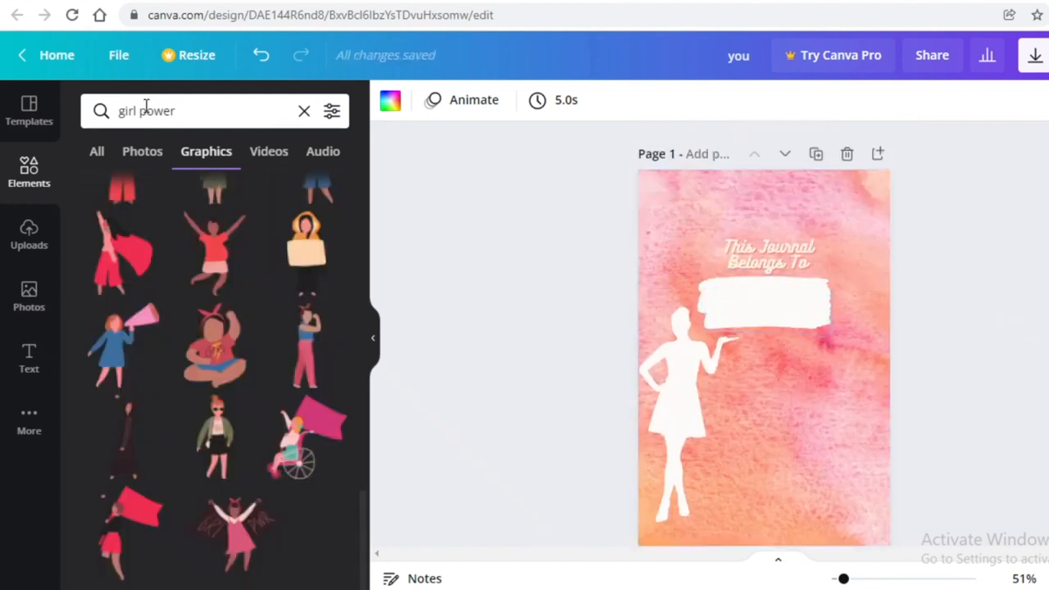
pyautogui.scroll(-7, 843, 409)
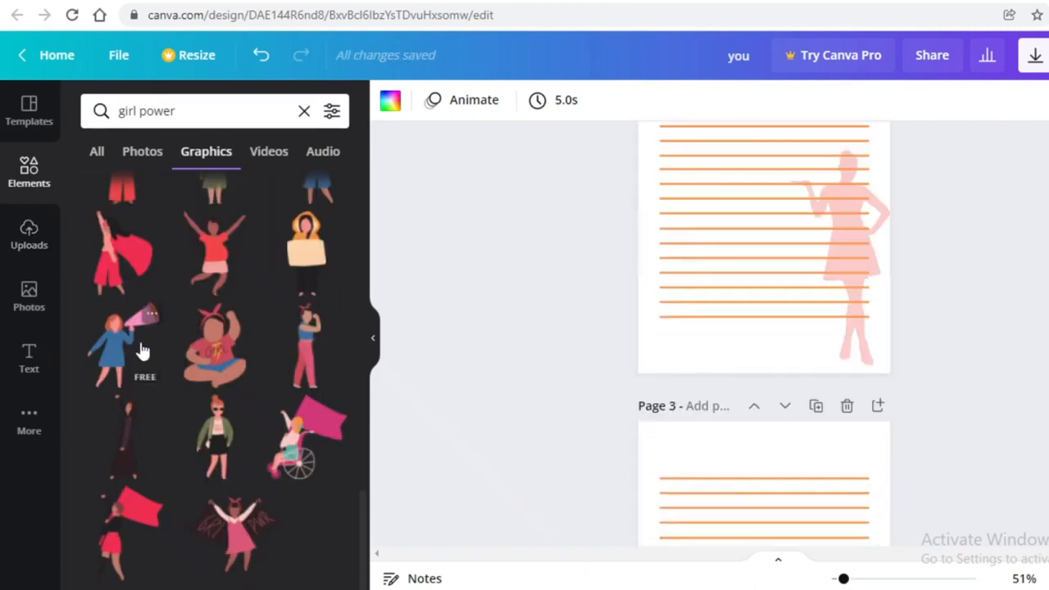
pyautogui.scroll(3, 164, 351)
pyautogui.scroll(2, 846, 281)
pyautogui.scroll(2, 846, 281)
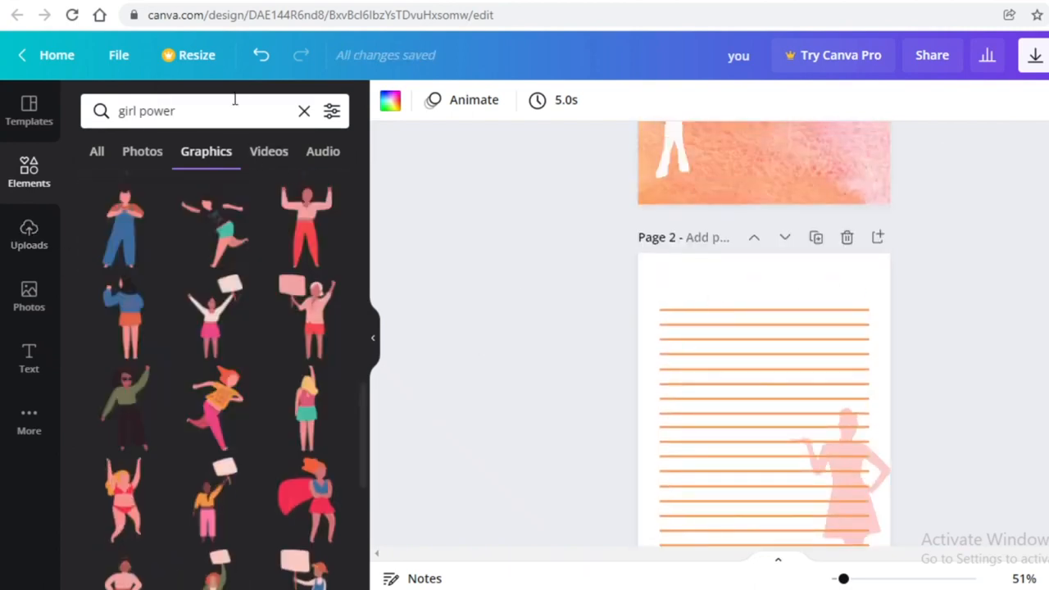
pyautogui.click(302, 111)
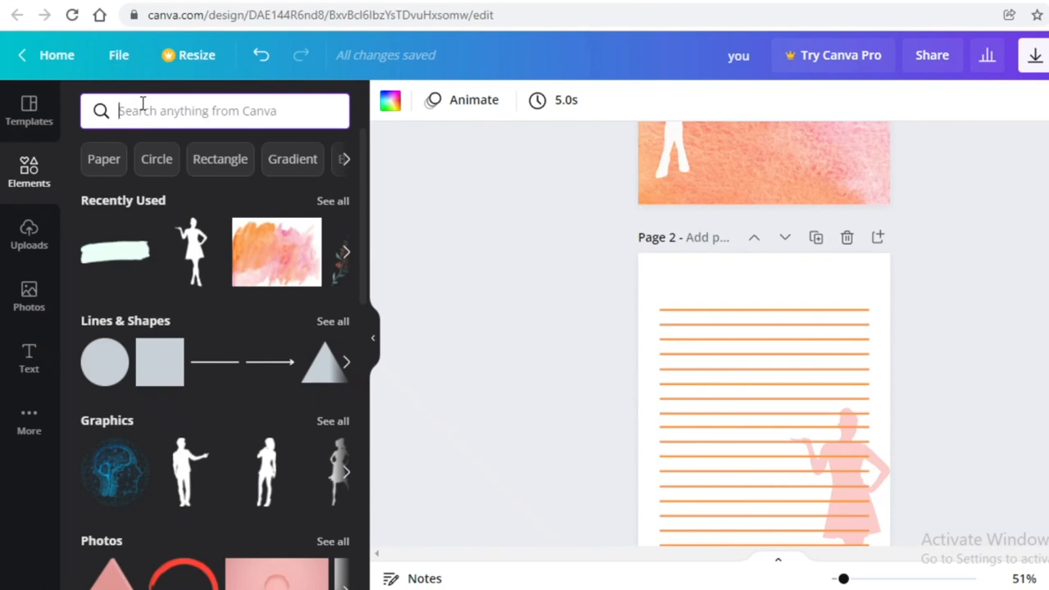
# Search Elements for 'flower' and add a floral line-art graphic to the design
pyautogui.write('flower')
pyautogui.press('Return')
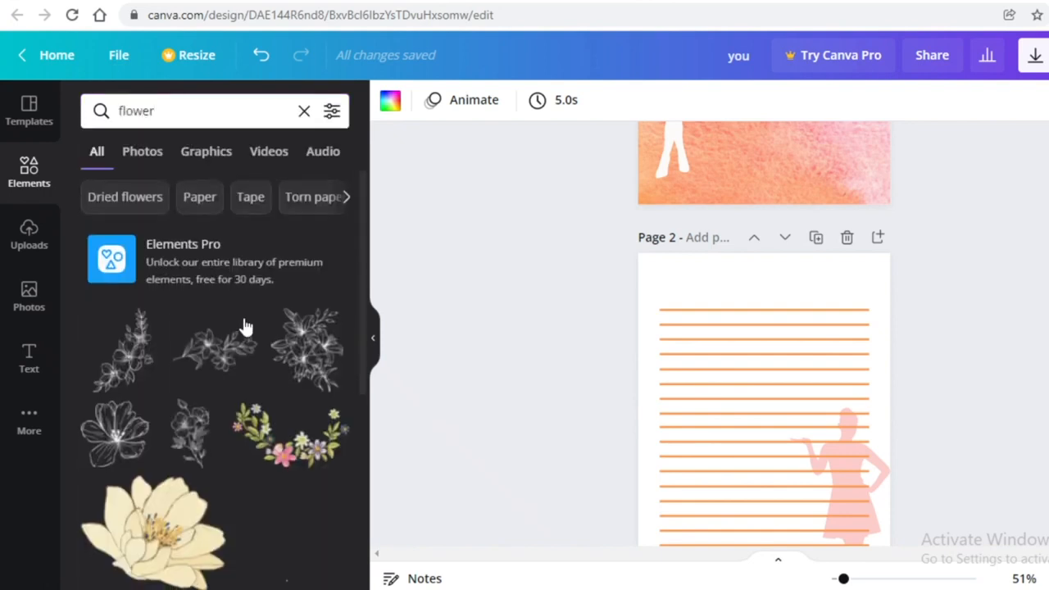
pyautogui.scroll(-3, 246, 326)
pyautogui.scroll(2, 136, 316)
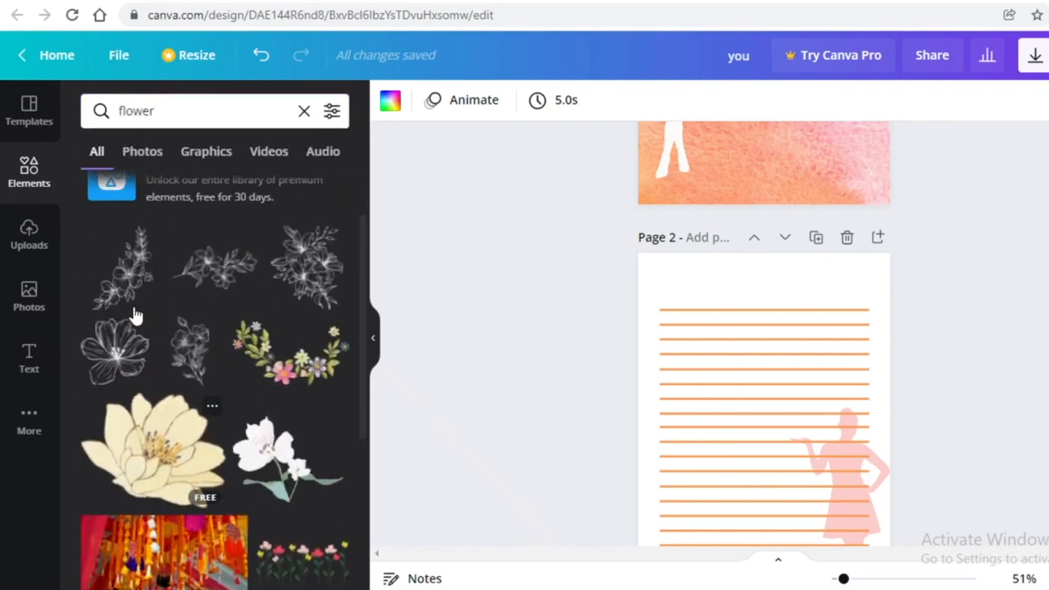
pyautogui.scroll(-3, 246, 283)
pyautogui.scroll(4, 311, 291)
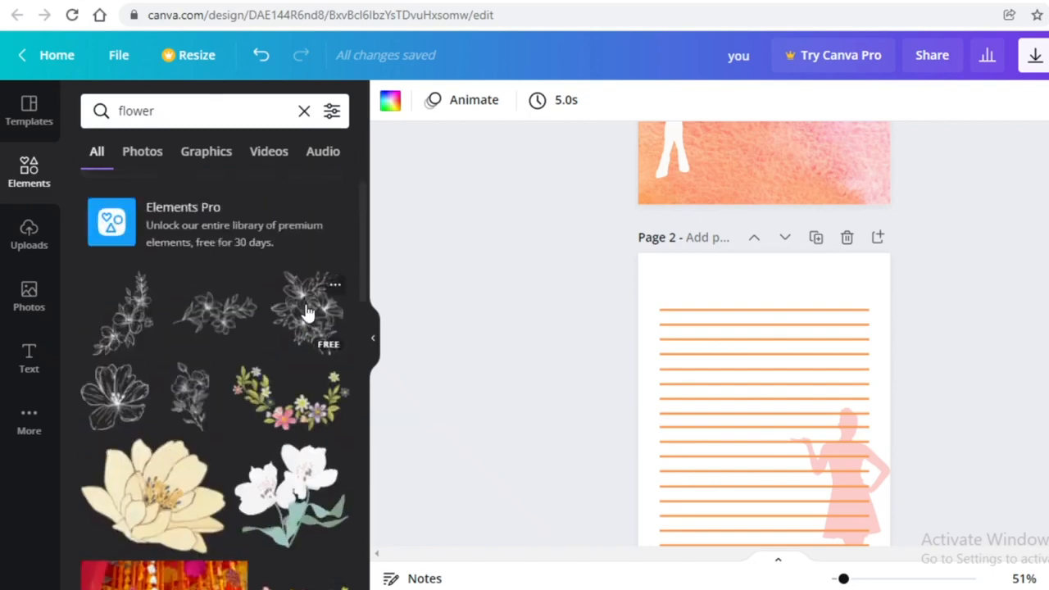
pyautogui.click(305, 311)
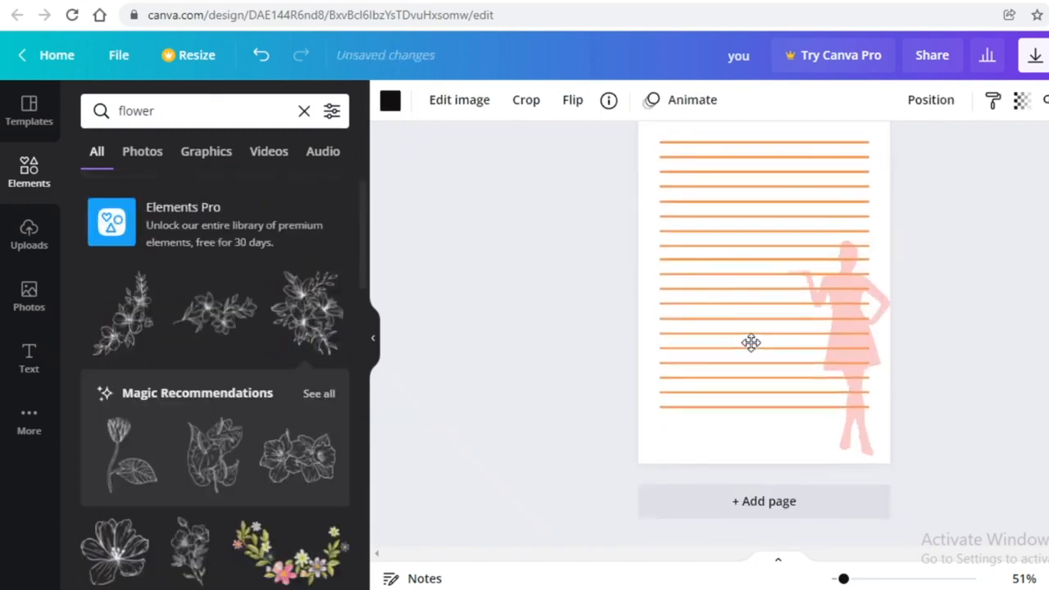
# Add a page after page 7 and duplicate the lined page up to page 11
pyautogui.scroll(3, 887, 369)
pyautogui.click(874, 330)
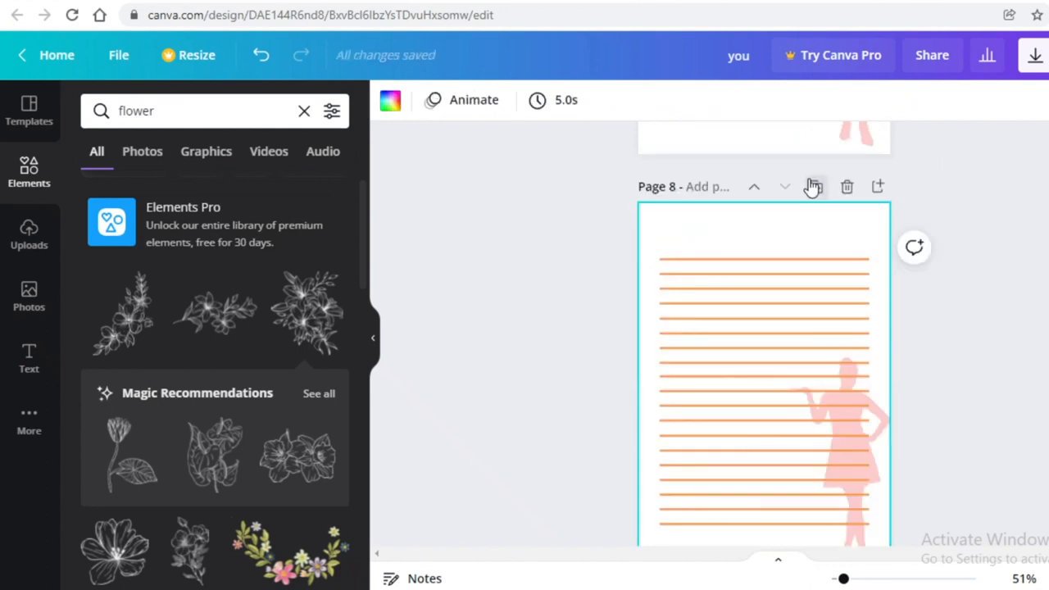
pyautogui.click(812, 187)
pyautogui.click(812, 187)
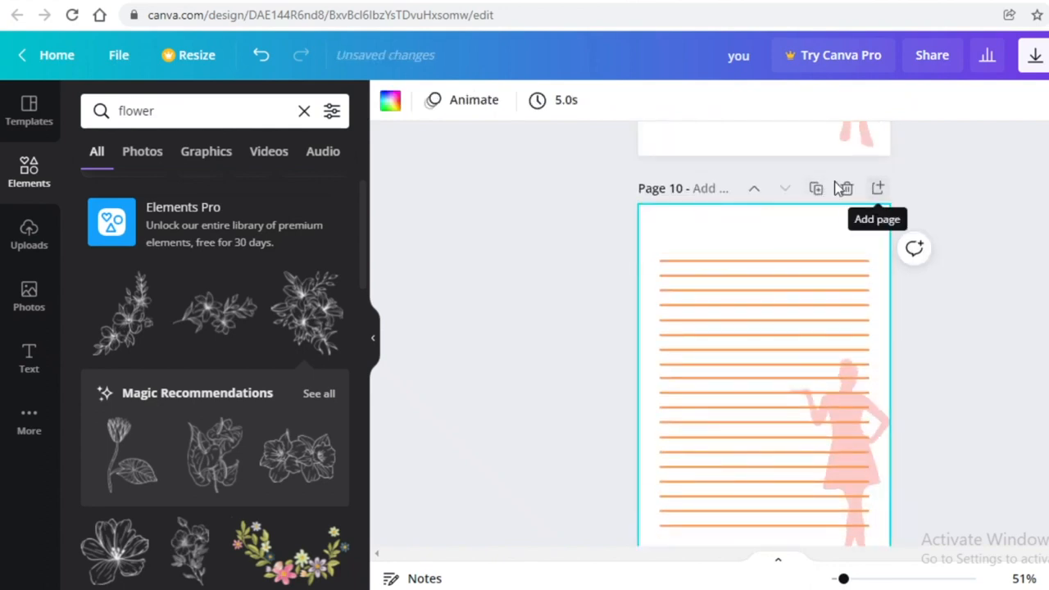
pyautogui.click(815, 188)
pyautogui.scroll(-3, 838, 468)
pyautogui.click(852, 430)
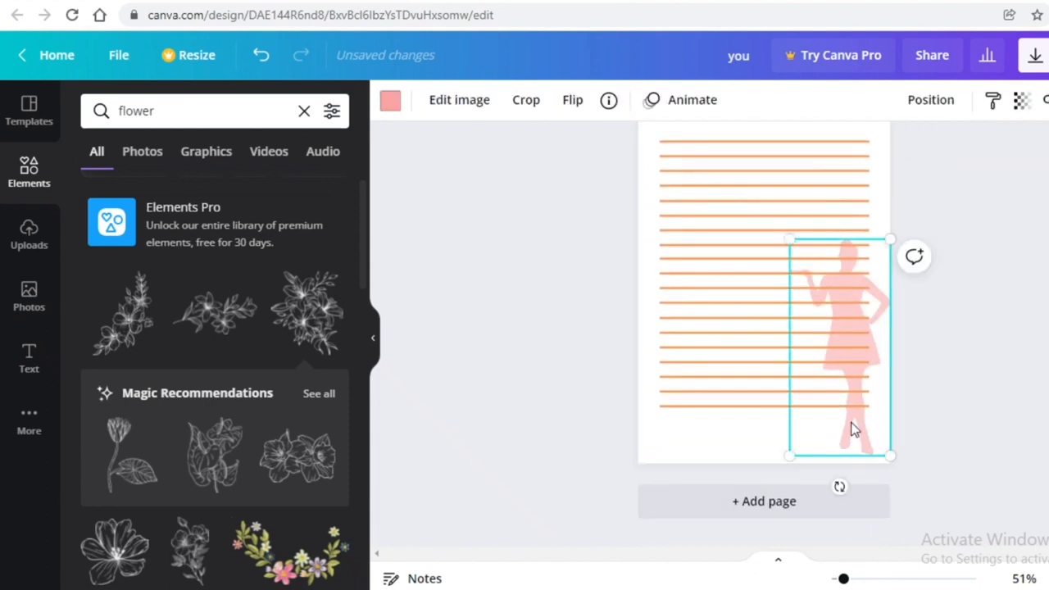
# Delete the silhouette from page 11 and recolour its ruled lines pink
pyautogui.press('Delete')
pyautogui.moveTo(821, 456); pyautogui.dragTo(770, 107)
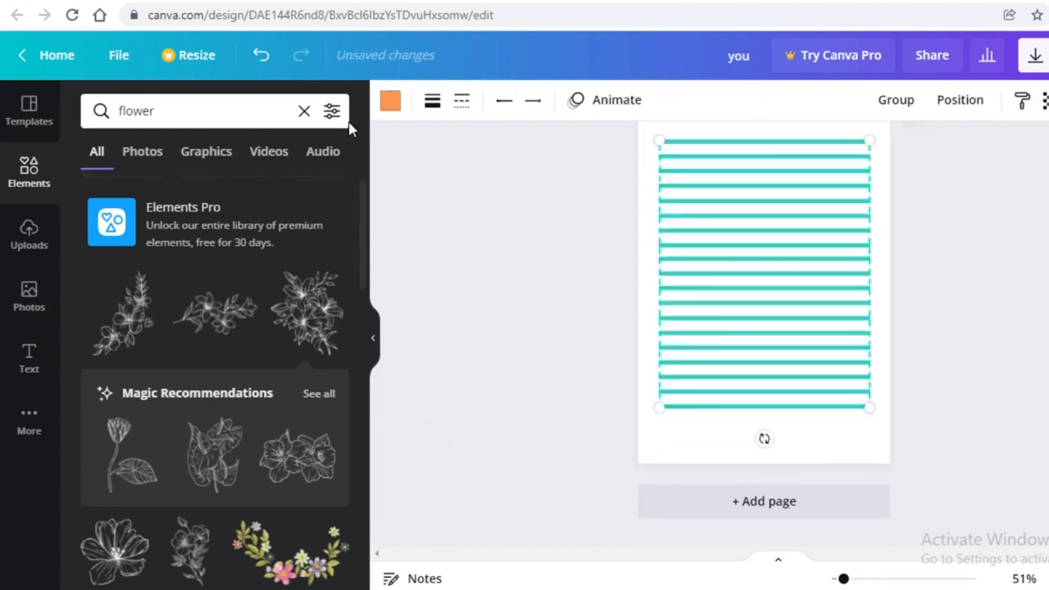
pyautogui.click(391, 102)
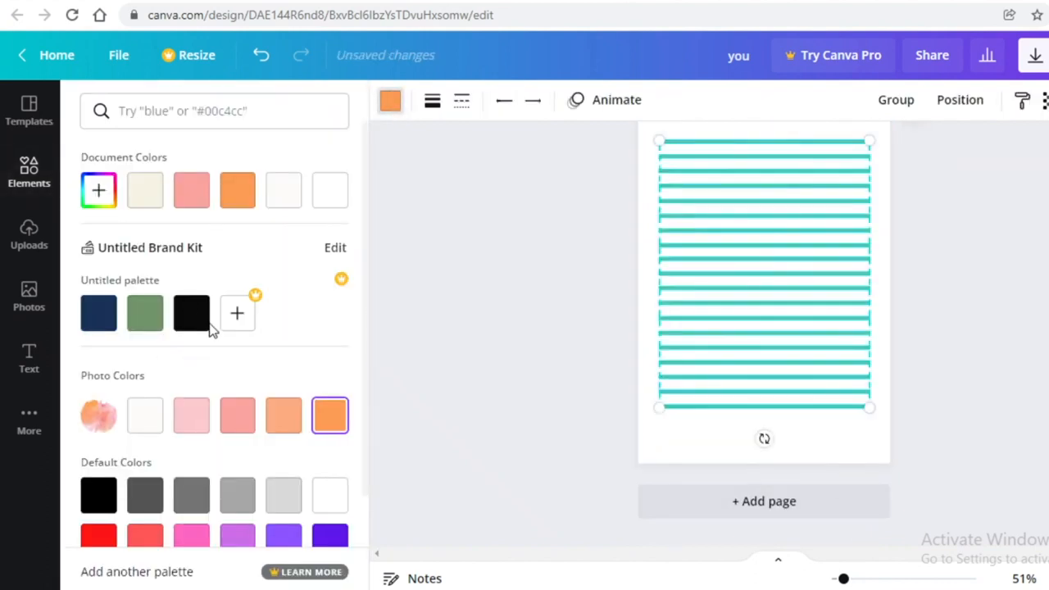
pyautogui.click(209, 191)
pyautogui.click(447, 277)
# Add the floral sketch to page 11's bottom-right corner and recolour it orange
pyautogui.scroll(3, 448, 277)
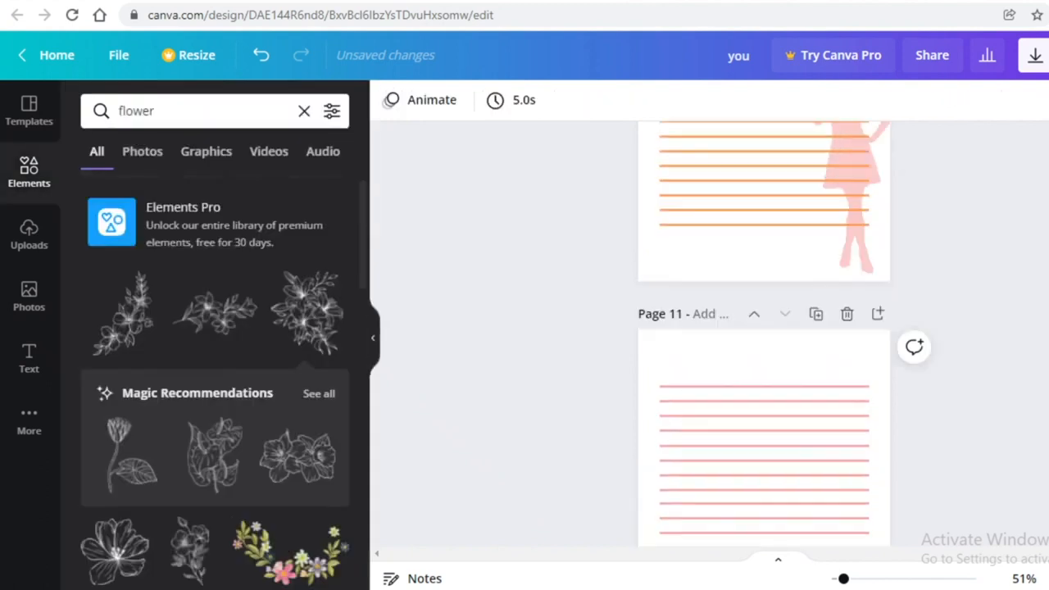
pyautogui.scroll(1, 768, 286)
pyautogui.scroll(-4, 695, 426)
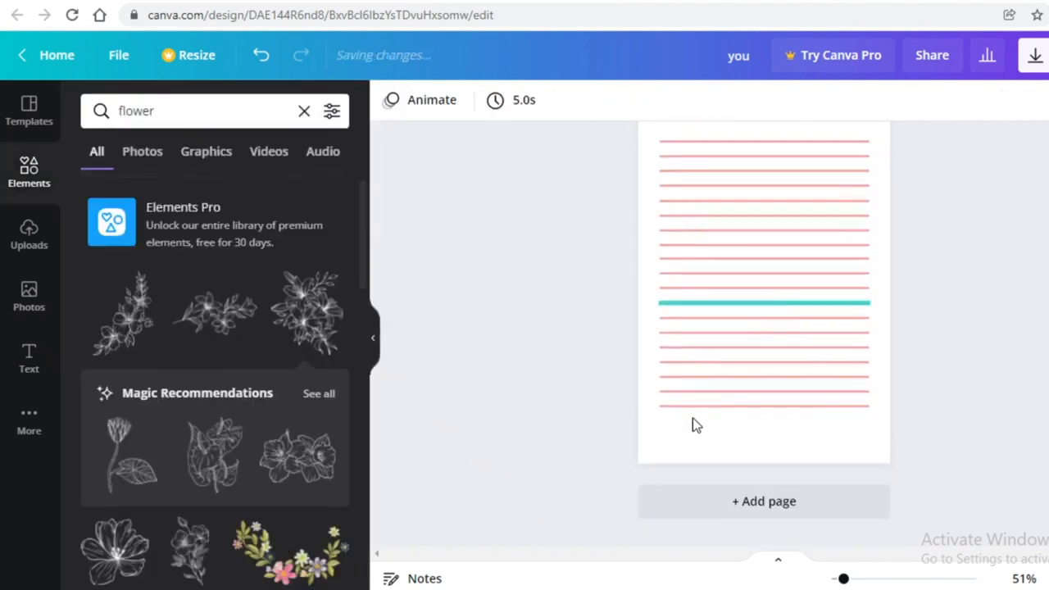
pyautogui.click(138, 334)
pyautogui.moveTo(815, 344); pyautogui.dragTo(870, 473)
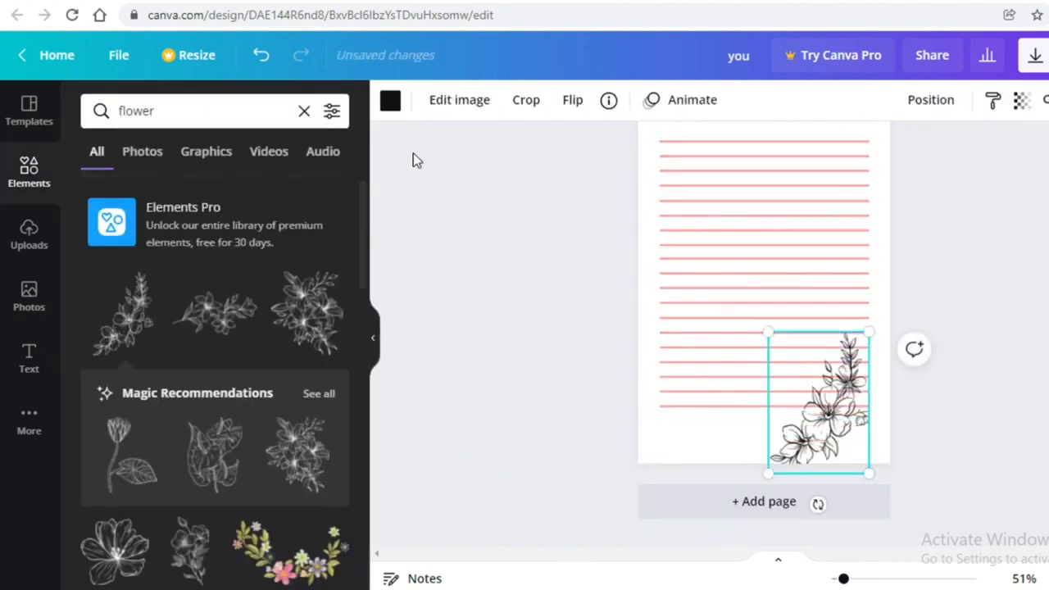
pyautogui.click(389, 100)
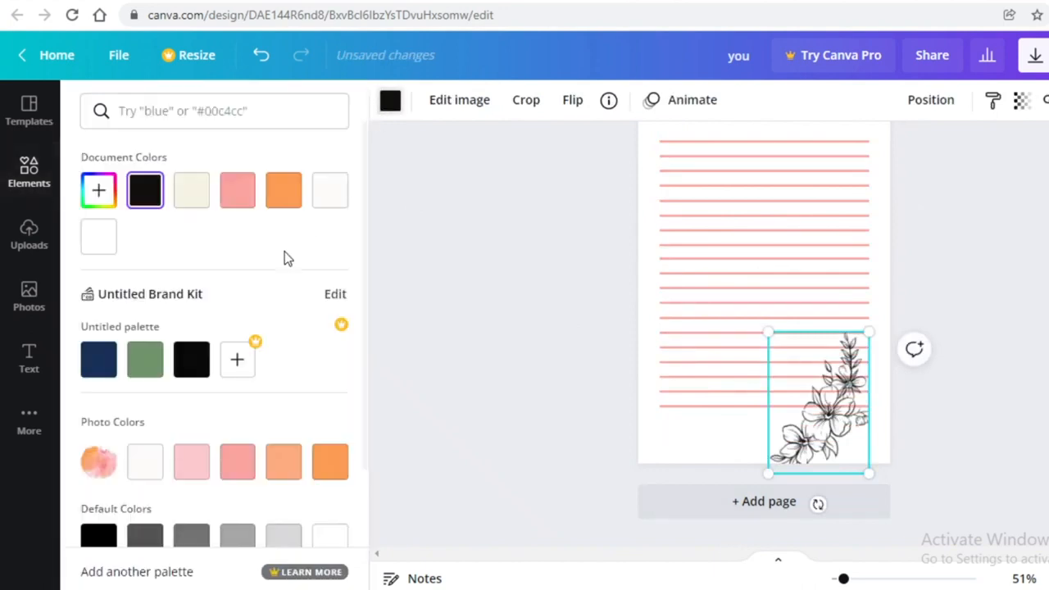
pyautogui.click(286, 195)
pyautogui.moveTo(810, 434); pyautogui.dragTo(831, 421)
pyautogui.scroll(1, 831, 421)
pyautogui.click(947, 475)
pyautogui.scroll(5, 947, 475)
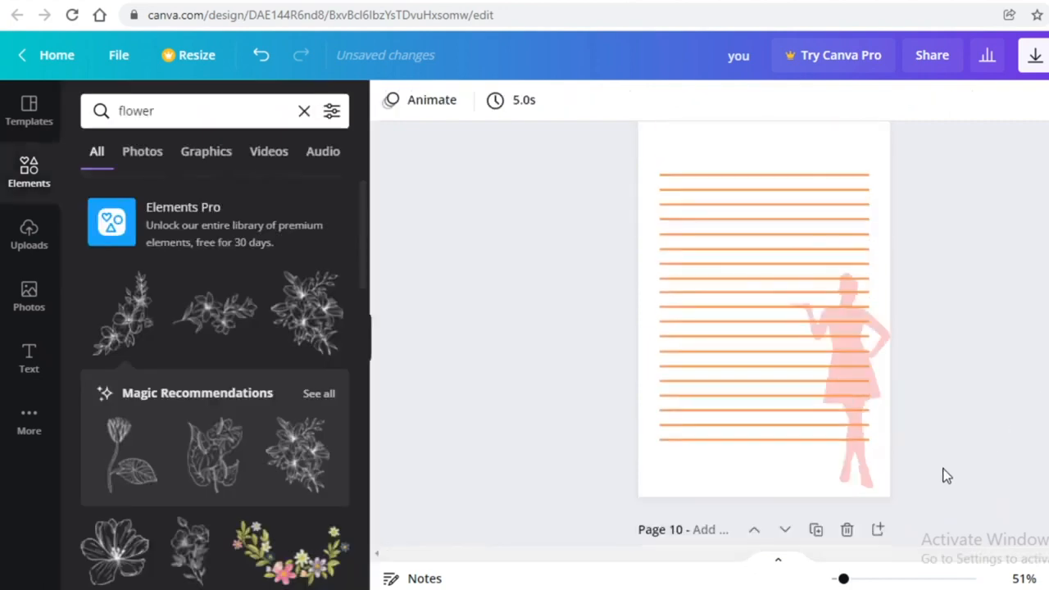
# Scroll up through the journal pages back to the watercolor cover on page 1
pyautogui.scroll(12, 946, 476)
pyautogui.scroll(8, 915, 421)
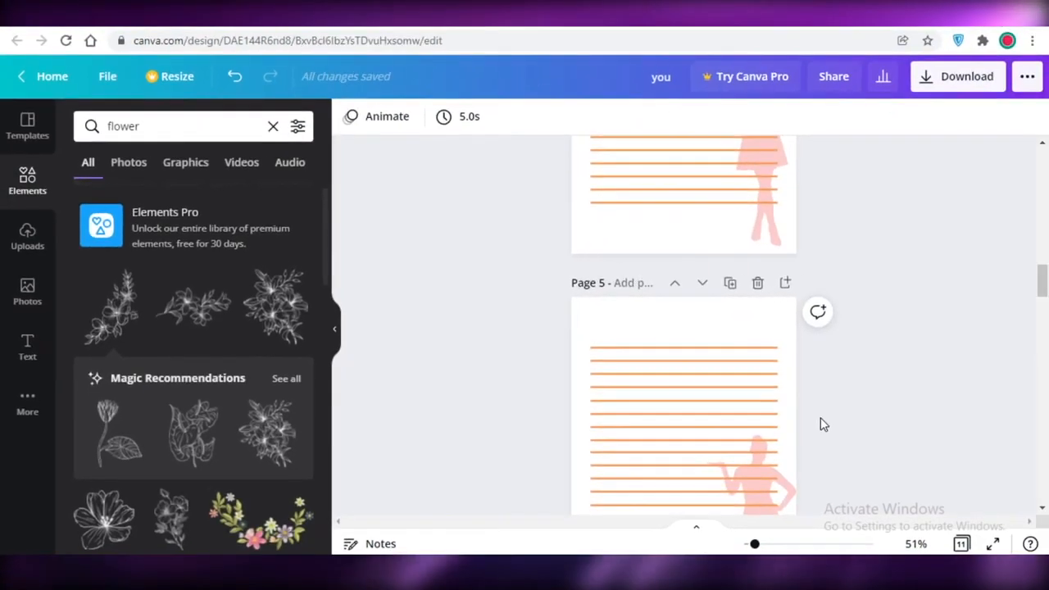
pyautogui.scroll(8, 823, 424)
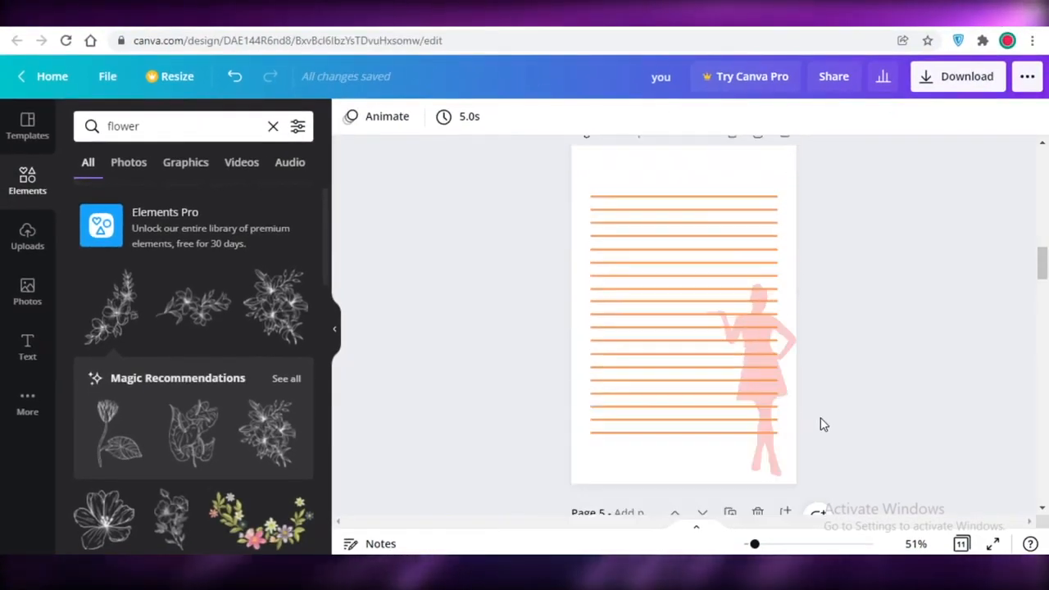
pyautogui.scroll(3, 989, 336)
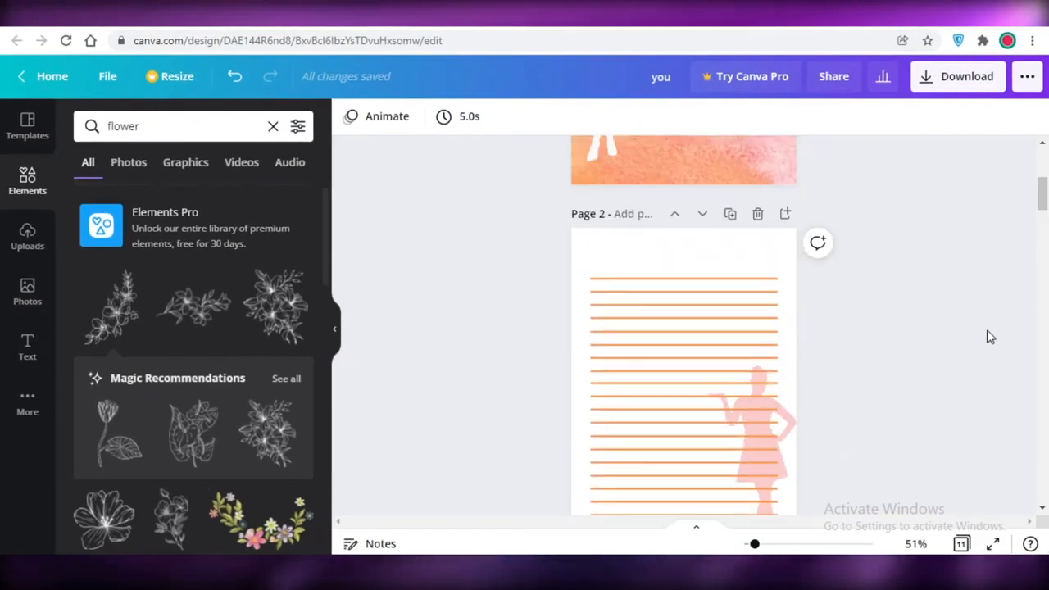
pyautogui.scroll(4, 944, 448)
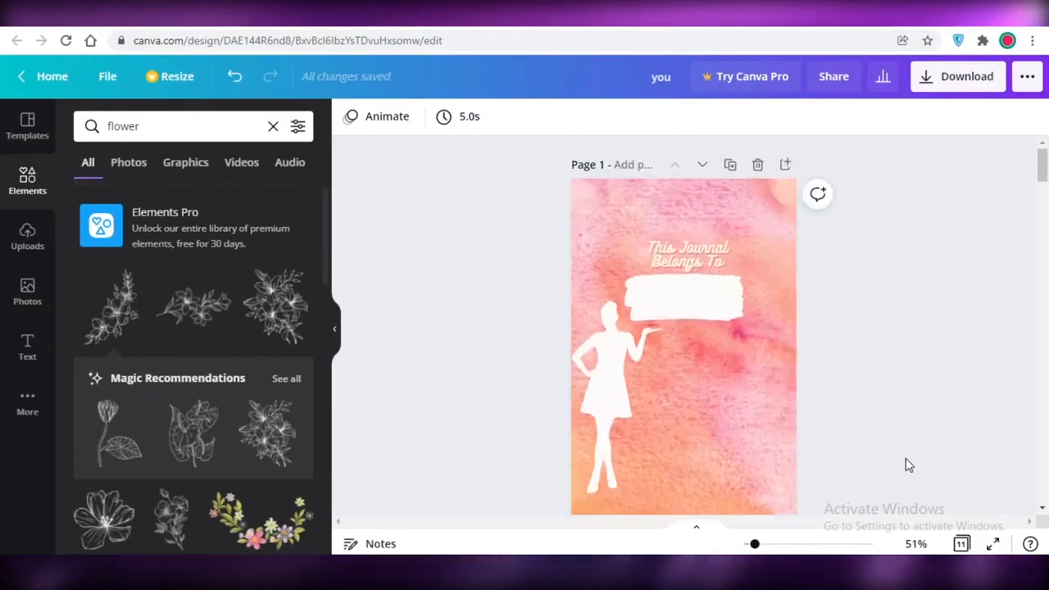